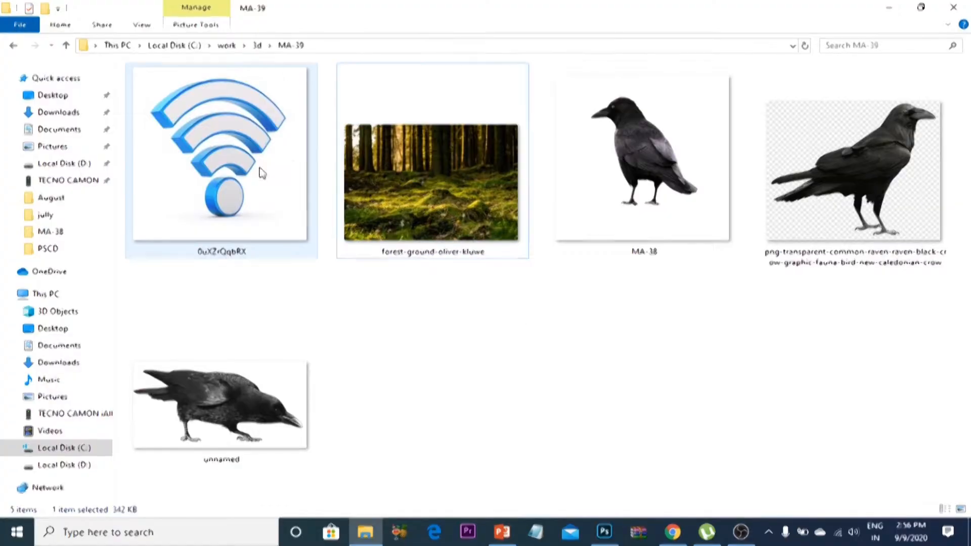
Place the 0uXZrQqbRX Wi-Fi image in the composition, rasterize its layer and remove its white background with the Magic Eraser Tool.
{"action": "mouse_move", "coordinate": [260, 169]}
{"action": "left_mouse_down"}
{"action": "mouse_move", "coordinate": [607, 509]}
{"action": "mouse_move", "coordinate": [660, 53]}
{"action": "left_mouse_up"}
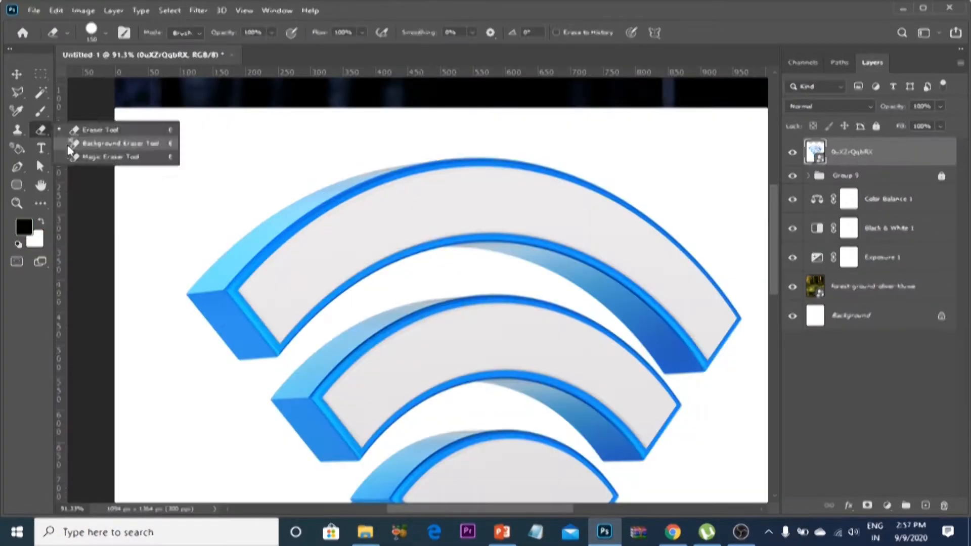
{"action": "left_click", "coordinate": [76, 156]}
{"action": "scroll", "coordinate": [307, 177], "scroll_direction": "down", "scroll_amount": 5}
{"action": "right_click", "coordinate": [830, 153]}
{"action": "left_click", "coordinate": [689, 264]}
{"action": "left_click", "coordinate": [502, 169]}
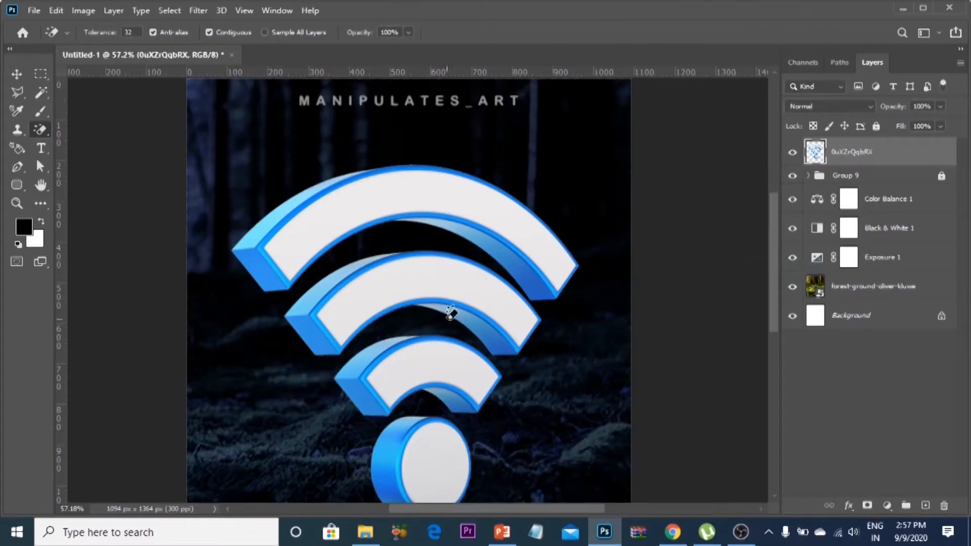
Outline the round dot beneath the Wi-Fi arcs with the Polygonal Lasso, delete it and clear the selection.
{"action": "scroll", "coordinate": [455, 277], "scroll_direction": "down", "scroll_amount": 2}
{"action": "left_click", "coordinate": [17, 93]}
{"action": "scroll", "coordinate": [525, 361], "scroll_direction": "up", "scroll_amount": 5}
{"action": "left_click", "coordinate": [430, 348]}
{"action": "left_click", "coordinate": [376, 320]}
{"action": "left_click", "coordinate": [383, 502]}
{"action": "double_click", "coordinate": [521, 358]}
{"action": "key", "text": "Delete"}
{"action": "key", "text": "ctrl+d"}
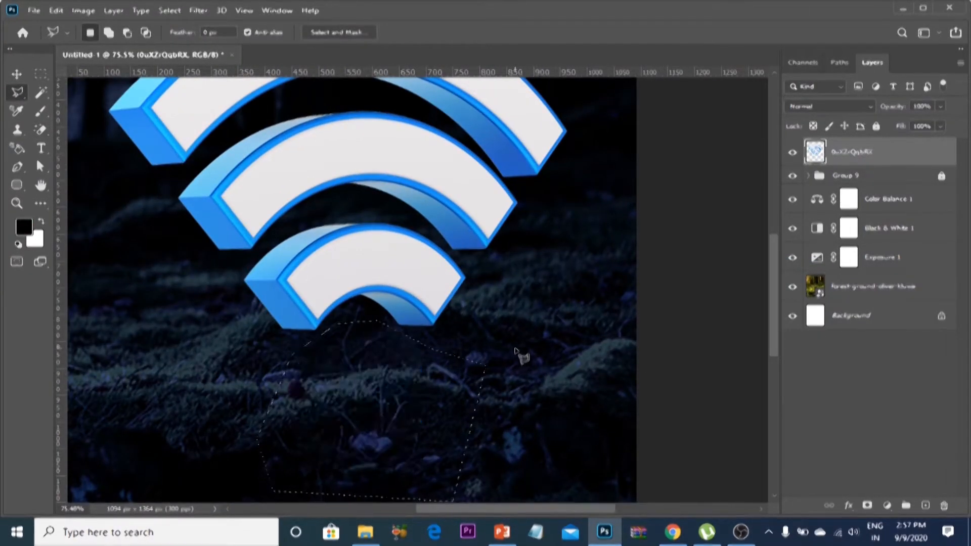
Scale the Wi-Fi symbol down to about 436 by 315 px and position it just above the mossy mound.
{"action": "scroll", "coordinate": [521, 358], "scroll_direction": "down", "scroll_amount": 7}
{"action": "key", "text": "ctrl+t"}
{"action": "left_click_drag", "start_coordinate": [533, 158], "coordinate": [475, 201]}
{"action": "left_click_drag", "start_coordinate": [442, 230], "coordinate": [443, 287]}
{"action": "left_click_drag", "start_coordinate": [476, 256], "coordinate": [474, 258]}
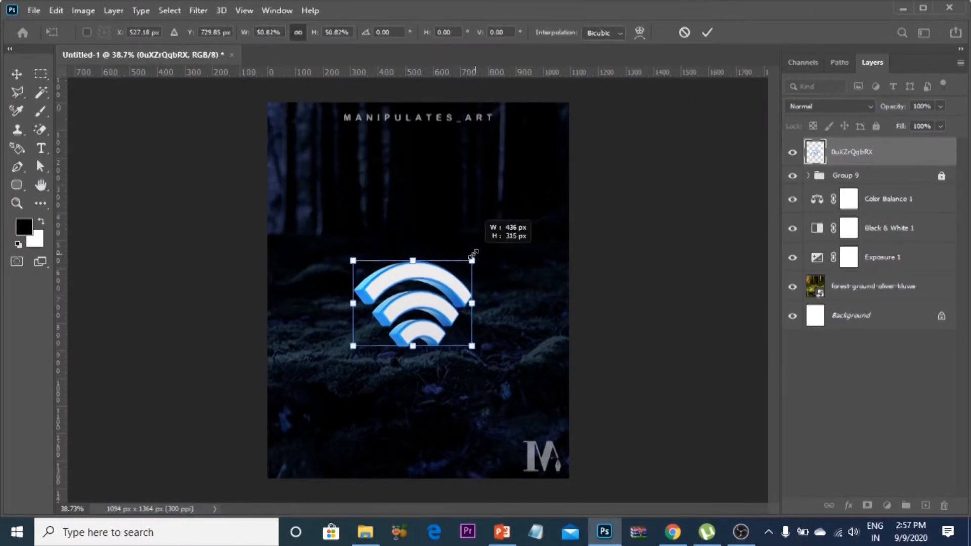
{"action": "left_click", "coordinate": [708, 32]}
Paint black with a soft brush on the Exposure 1 mask to light up the ground beneath the Wi-Fi symbol.
{"action": "left_click", "coordinate": [880, 286]}
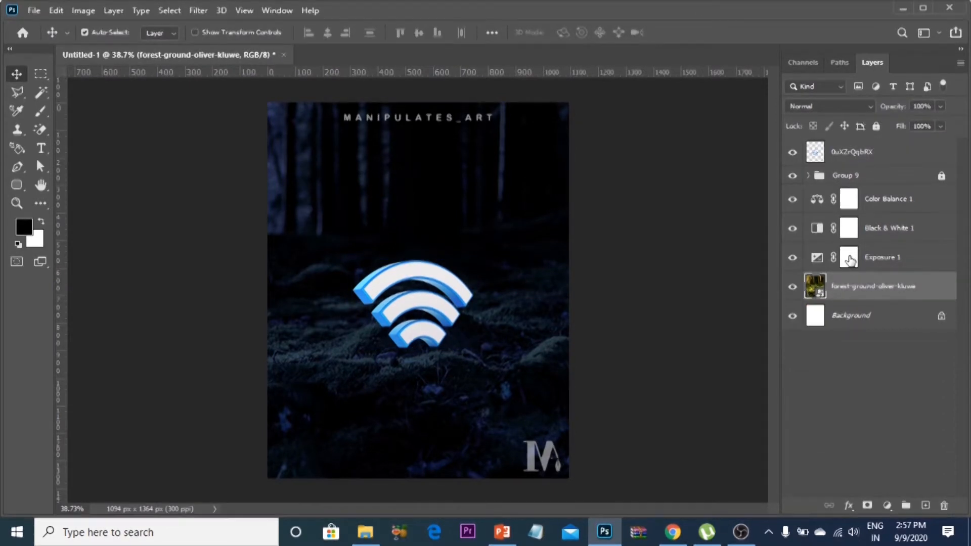
{"action": "left_click", "coordinate": [44, 116]}
{"action": "scroll", "coordinate": [405, 359], "scroll_direction": "up", "scroll_amount": 6}
{"action": "right_click", "coordinate": [441, 324]}
{"action": "left_click_drag", "start_coordinate": [607, 351], "coordinate": [514, 351]}
{"action": "left_click", "coordinate": [390, 361]}
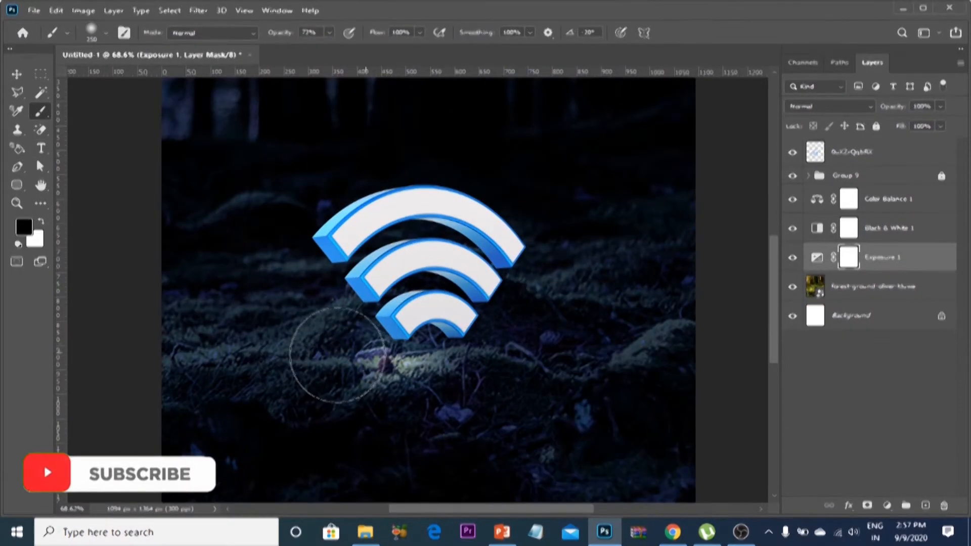
{"action": "key", "text": "bracketleft"}
{"action": "key", "text": "bracketleft"}
{"action": "left_click_drag", "start_coordinate": [412, 357], "coordinate": [535, 351]}
{"action": "mouse_move", "coordinate": [387, 319]}
{"action": "left_mouse_down"}
{"action": "mouse_move", "coordinate": [372, 321]}
{"action": "mouse_move", "coordinate": [358, 304]}
{"action": "left_mouse_up"}
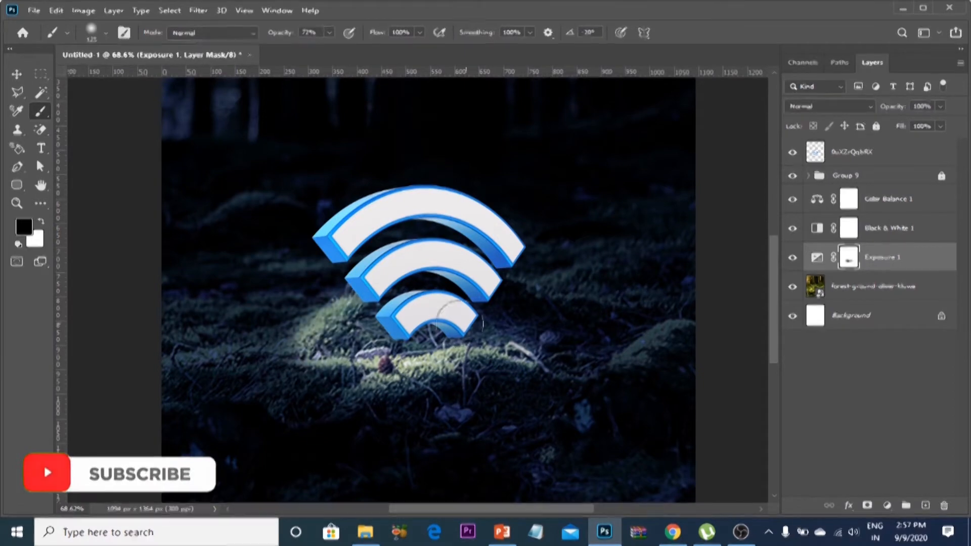
Undo the last mask stroke and brush a broader, softer light around the symbol's base with a larger brush.
{"action": "key", "text": "ctrl+z"}
{"action": "key", "text": "bracketright"}
{"action": "key", "text": "bracketright"}
{"action": "key", "text": "bracketright"}
{"action": "key", "text": "bracketright"}
{"action": "key", "text": "bracketright"}
{"action": "left_click", "coordinate": [322, 344]}
{"action": "left_click_drag", "start_coordinate": [322, 344], "coordinate": [458, 329]}
{"action": "key", "text": "ctrl+z"}
{"action": "left_click", "coordinate": [430, 342]}
{"action": "scroll", "coordinate": [490, 236], "scroll_direction": "down", "scroll_amount": 8}
{"action": "scroll", "coordinate": [492, 235], "scroll_direction": "up", "scroll_amount": 2}
{"action": "key", "text": "bracketleft"}
{"action": "key", "text": "bracketleft"}
{"action": "key", "text": "bracketleft"}
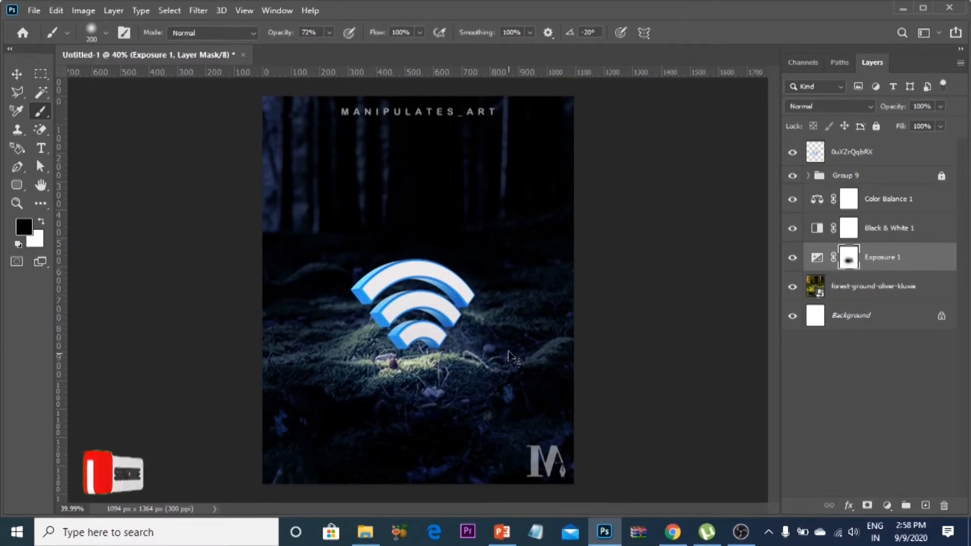
{"action": "scroll", "coordinate": [412, 285], "scroll_direction": "up", "scroll_amount": 1}
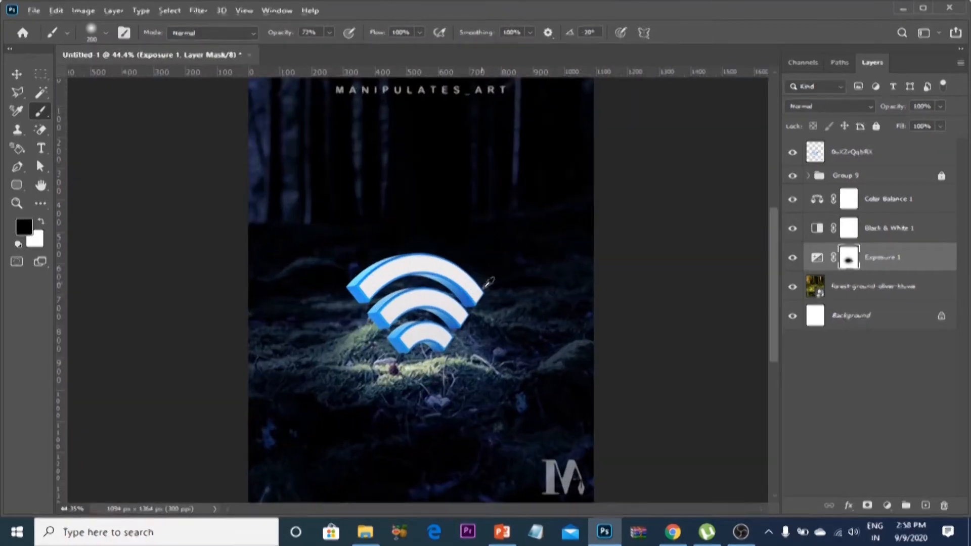
Compare the picture with and without the Exposure 1 adjustment.
{"action": "scroll", "coordinate": [488, 282], "scroll_direction": "down", "scroll_amount": 2}
{"action": "key", "text": "x"}
{"action": "left_click", "coordinate": [17, 75]}
{"action": "scroll", "coordinate": [598, 248], "scroll_direction": "up", "scroll_amount": 4}
{"action": "left_click", "coordinate": [793, 258]}
{"action": "left_click", "coordinate": [793, 259]}
{"action": "scroll", "coordinate": [554, 331], "scroll_direction": "down", "scroll_amount": 2}
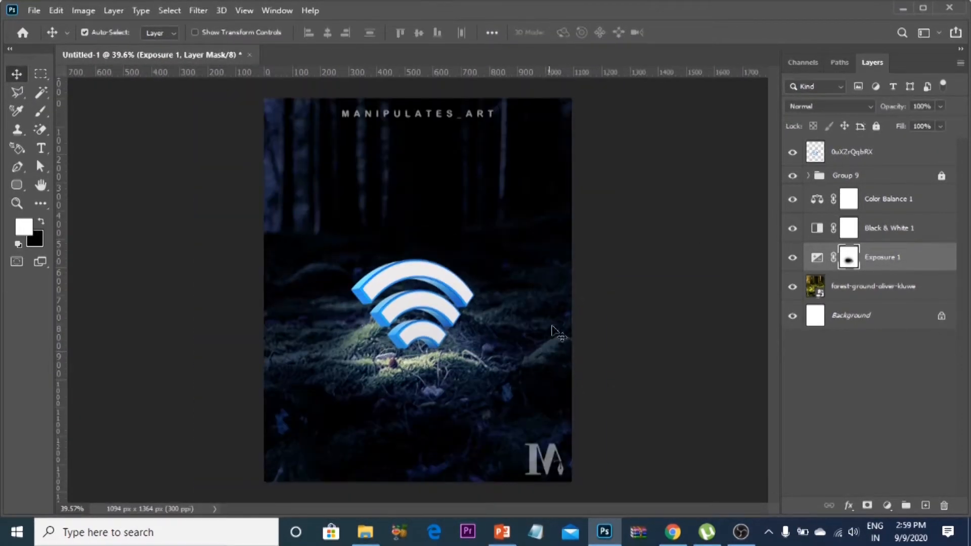
Touch up the Exposure 1 mask left of the symbol with a white brush stroke and a larger black dab.
{"action": "key", "text": "bracketright"}
{"action": "key", "text": "bracketright"}
{"action": "key", "text": "bracketright"}
{"action": "scroll", "coordinate": [412, 284], "scroll_direction": "up", "scroll_amount": 1}
{"action": "scroll", "coordinate": [354, 351], "scroll_direction": "up", "scroll_amount": 4}
{"action": "left_click_drag", "start_coordinate": [312, 365], "coordinate": [316, 346]}
{"action": "key", "text": "x"}
{"action": "key", "text": "bracketright"}
{"action": "key", "text": "bracketright"}
{"action": "key", "text": "bracketright"}
{"action": "key", "text": "bracketright"}
{"action": "key", "text": "bracketright"}
{"action": "key", "text": "bracketright"}
{"action": "left_click", "coordinate": [299, 371]}
{"action": "scroll", "coordinate": [413, 273], "scroll_direction": "down", "scroll_amount": 5}
{"action": "scroll", "coordinate": [418, 303], "scroll_direction": "up", "scroll_amount": 3}
{"action": "key", "text": "x"}
{"action": "key", "text": "v"}
{"action": "scroll", "coordinate": [418, 306], "scroll_direction": "down", "scroll_amount": 3}
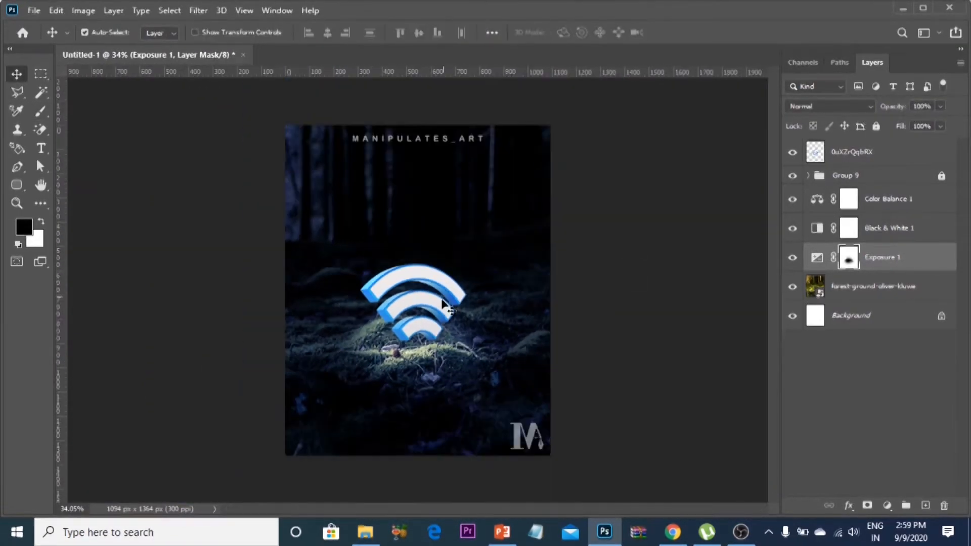
Move the Wi-Fi layer below Group 9 and give it a white Outer Glow with 67% opacity, 2% spread and 250 px size.
{"action": "left_click", "coordinate": [443, 301]}
{"action": "left_click_drag", "start_coordinate": [862, 155], "coordinate": [892, 179]}
{"action": "double_click", "coordinate": [891, 180]}
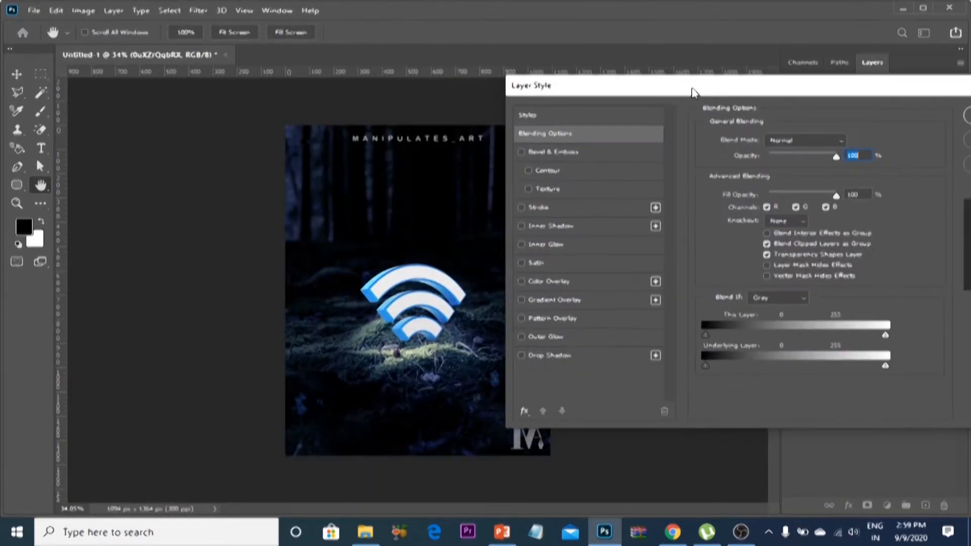
{"action": "left_click", "coordinate": [529, 336]}
{"action": "left_click_drag", "start_coordinate": [823, 156], "coordinate": [795, 154]}
{"action": "left_click", "coordinate": [737, 190]}
{"action": "left_click_drag", "start_coordinate": [622, 274], "coordinate": [594, 262]}
{"action": "left_click", "coordinate": [905, 258]}
{"action": "mouse_move", "coordinate": [795, 156]}
{"action": "left_mouse_down"}
{"action": "mouse_move", "coordinate": [820, 156]}
{"action": "mouse_move", "coordinate": [801, 155]}
{"action": "left_mouse_up"}
{"action": "left_click_drag", "start_coordinate": [756, 250], "coordinate": [762, 249]}
{"action": "left_click_drag", "start_coordinate": [761, 96], "coordinate": [725, 88]}
{"action": "left_click", "coordinate": [953, 94]}
{"action": "scroll", "coordinate": [540, 285], "scroll_direction": "up", "scroll_amount": 2}
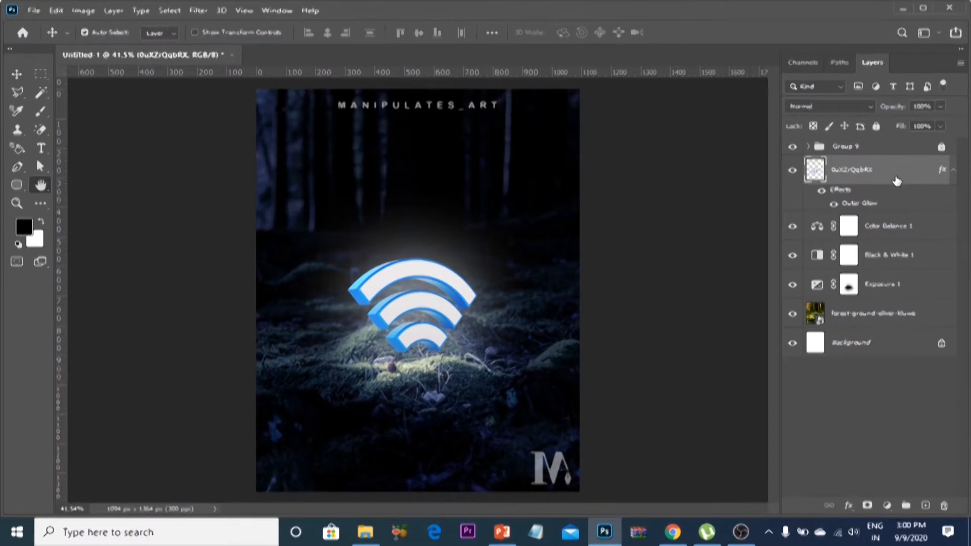
Change the Wi-Fi layer's Outer Glow colour to light blue #7abfff.
{"action": "double_click", "coordinate": [897, 181]}
{"action": "left_click_drag", "start_coordinate": [505, 61], "coordinate": [647, 88]}
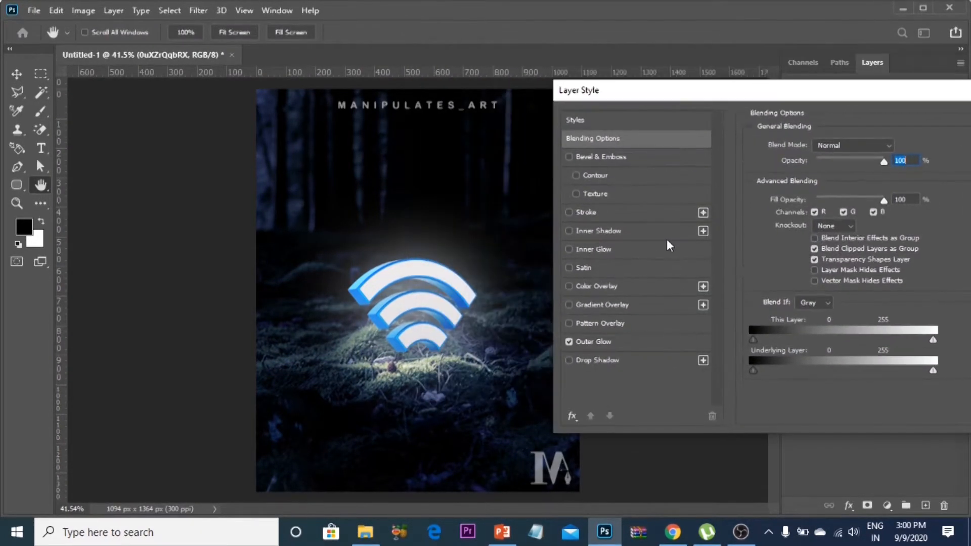
{"action": "left_click", "coordinate": [605, 342]}
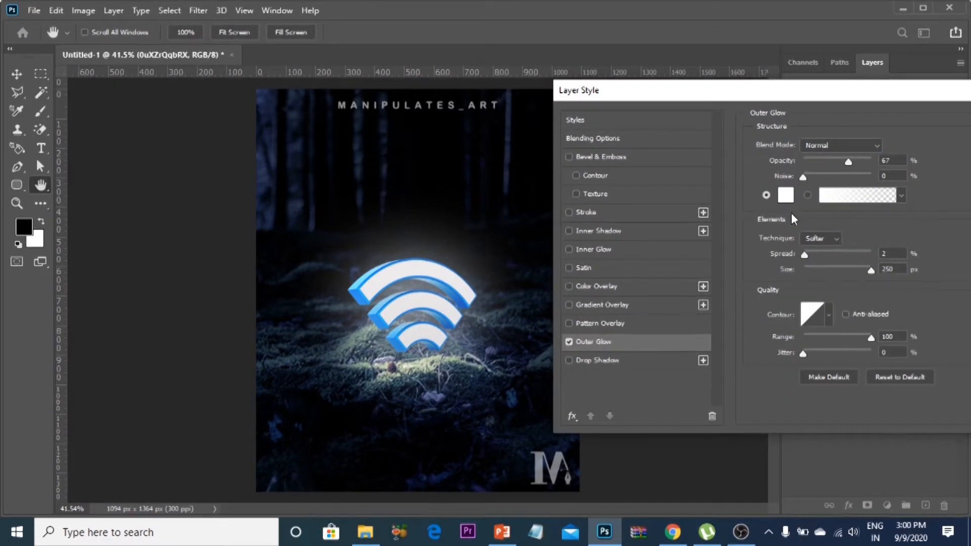
{"action": "left_click", "coordinate": [785, 195]}
{"action": "left_click", "coordinate": [792, 337]}
{"action": "left_click_drag", "start_coordinate": [657, 268], "coordinate": [668, 247]}
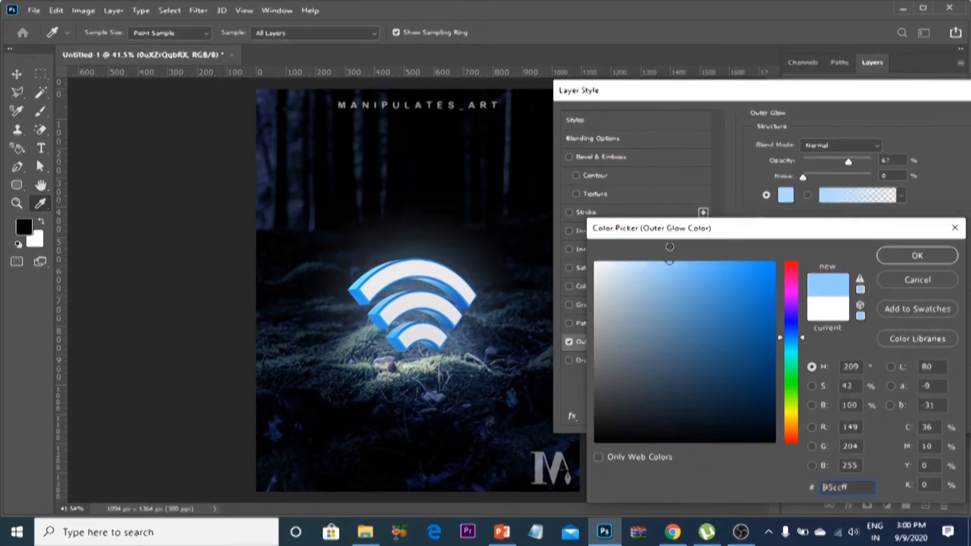
{"action": "left_click", "coordinate": [917, 256]}
Shrink the Outer Glow's size, raise its opacity to 100% and apply the layer style.
{"action": "left_click_drag", "start_coordinate": [808, 270], "coordinate": [813, 271]}
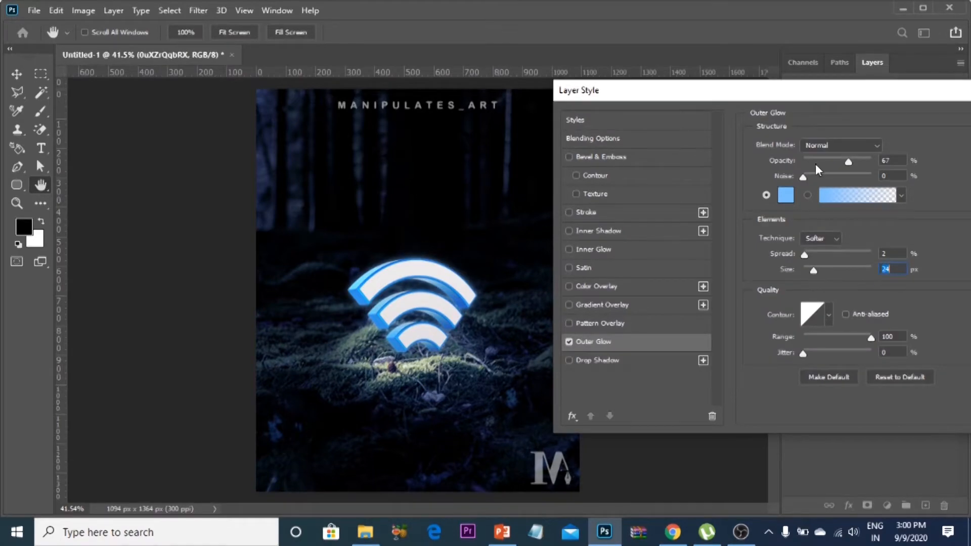
{"action": "left_click_drag", "start_coordinate": [848, 161], "coordinate": [874, 161]}
{"action": "left_click_drag", "start_coordinate": [813, 270], "coordinate": [816, 271]}
{"action": "left_click_drag", "start_coordinate": [919, 95], "coordinate": [933, 133]}
{"action": "left_click", "coordinate": [895, 164]}
{"action": "scroll", "coordinate": [411, 270], "scroll_direction": "up", "scroll_amount": 10}
{"action": "scroll", "coordinate": [458, 235], "scroll_direction": "down", "scroll_amount": 5}
Reduce the Outer Glow's size to 16 px, keep its light blue colour and apply the style.
{"action": "double_click", "coordinate": [862, 204]}
{"action": "left_click_drag", "start_coordinate": [880, 311], "coordinate": [877, 311]}
{"action": "left_click", "coordinate": [850, 237]}
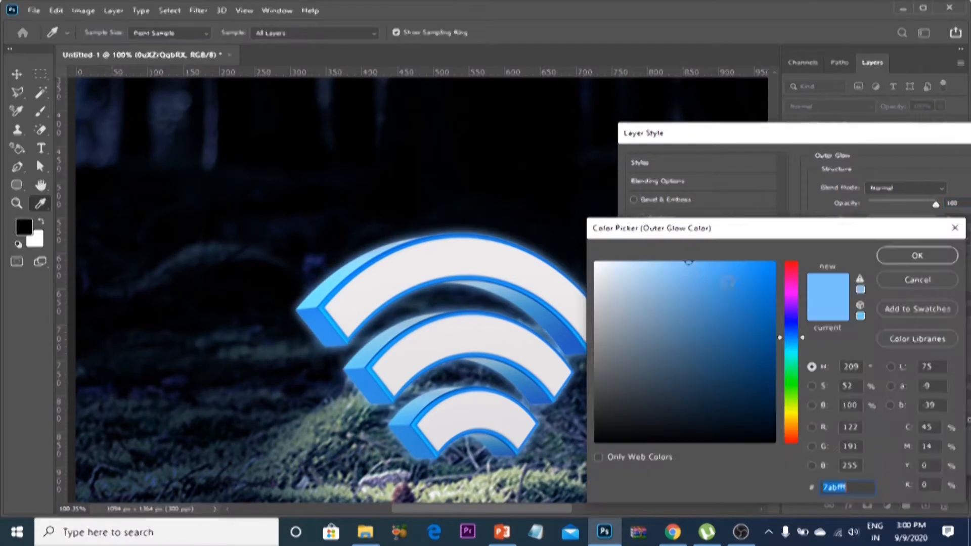
{"action": "key", "text": "Return"}
{"action": "left_click_drag", "start_coordinate": [743, 133], "coordinate": [532, 88]}
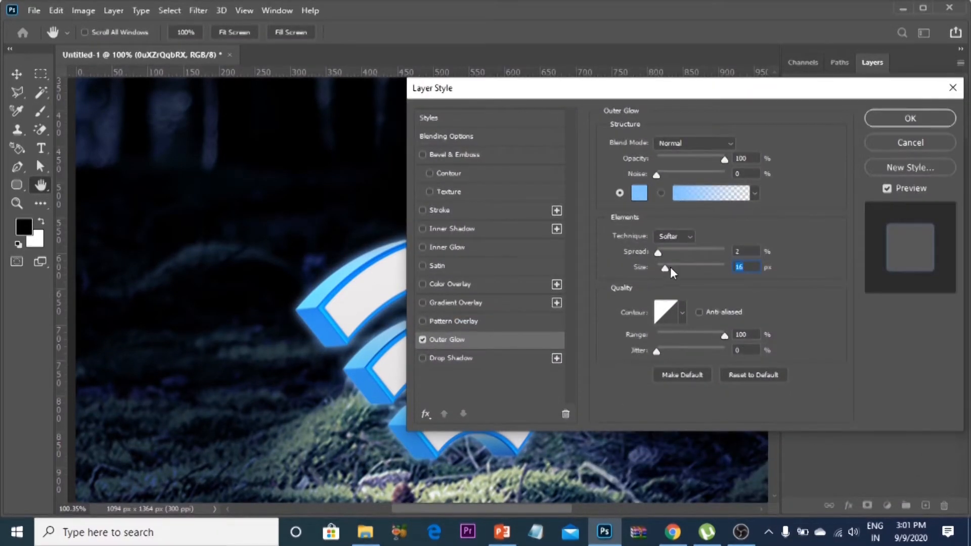
{"action": "left_click", "coordinate": [917, 121]}
{"action": "key", "text": "ctrl+0"}
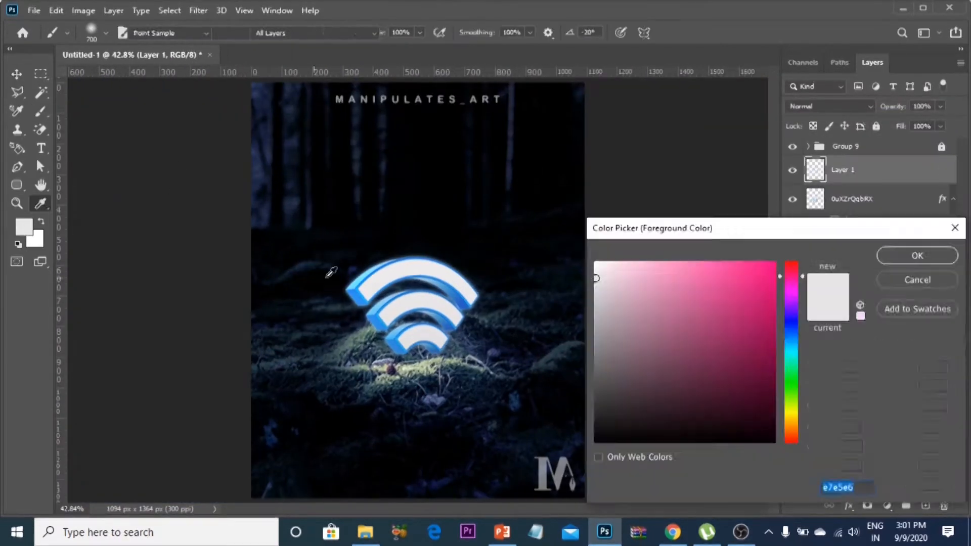
Set the foreground colour to #a3eeff and brush a large soft glow over the Wi-Fi symbol on Layer 1.
{"action": "type", "text": "a3eeff"}
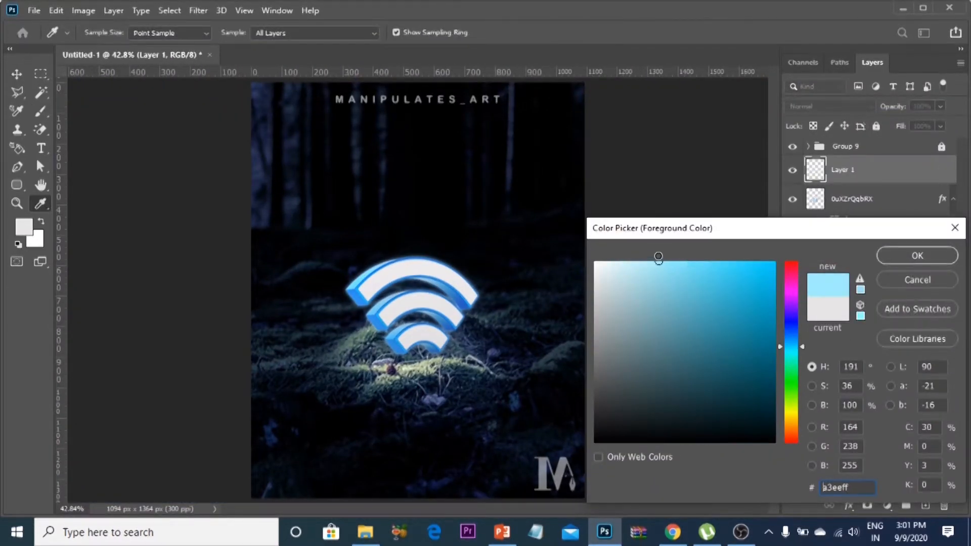
{"action": "left_click", "coordinate": [917, 256]}
{"action": "key", "text": "b"}
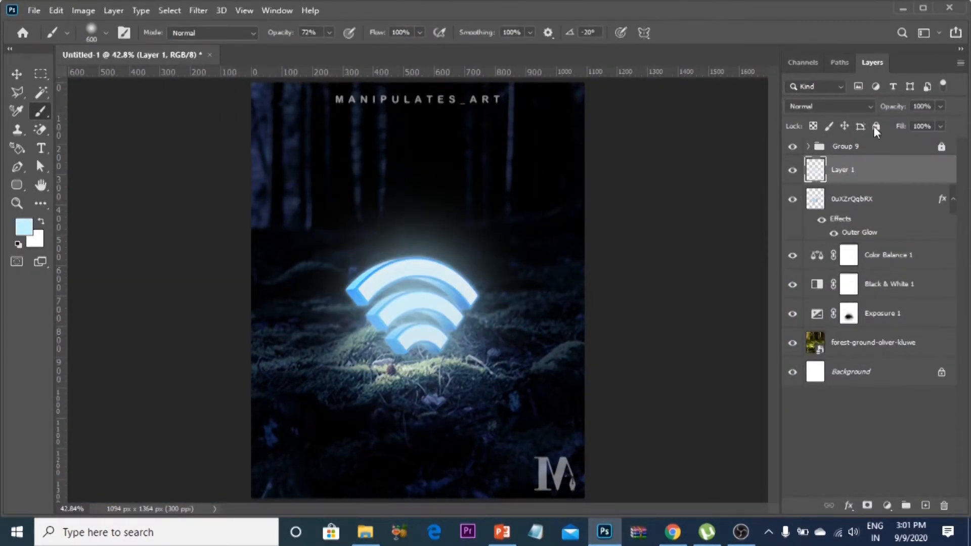
Change Layer 1's blend mode, lower its opacity and move it beneath the Wi-Fi layer.
{"action": "left_click", "coordinate": [830, 106]}
{"action": "left_click", "coordinate": [816, 225]}
{"action": "left_click", "coordinate": [940, 106]}
{"action": "left_click_drag", "start_coordinate": [941, 122], "coordinate": [916, 122]}
{"action": "left_click_drag", "start_coordinate": [844, 172], "coordinate": [853, 236]}
{"action": "key", "text": "ctrl+0"}
{"action": "key", "text": "v"}
Add a Brightness/Contrast adjustment layer above the Wi-Fi layer and increase its setting.
{"action": "left_click", "coordinate": [865, 205]}
{"action": "left_click", "coordinate": [886, 505]}
{"action": "left_click", "coordinate": [866, 296]}
{"action": "left_click_drag", "start_coordinate": [700, 223], "coordinate": [708, 223]}
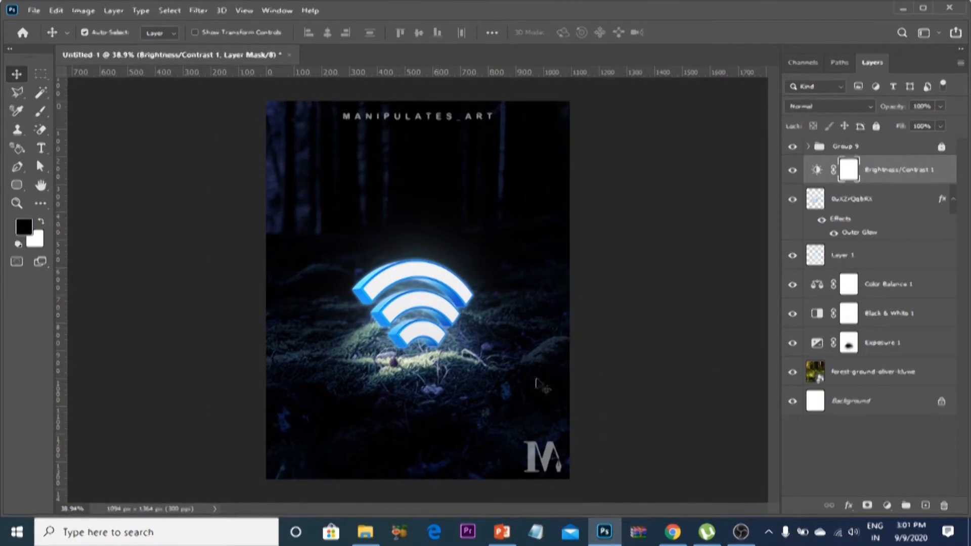
Set Exposure 1's gamma correction to 0.81 and shift Color Balance 1 toward a stronger blue.
{"action": "double_click", "coordinate": [817, 342]}
{"action": "left_click_drag", "start_coordinate": [684, 247], "coordinate": [669, 246]}
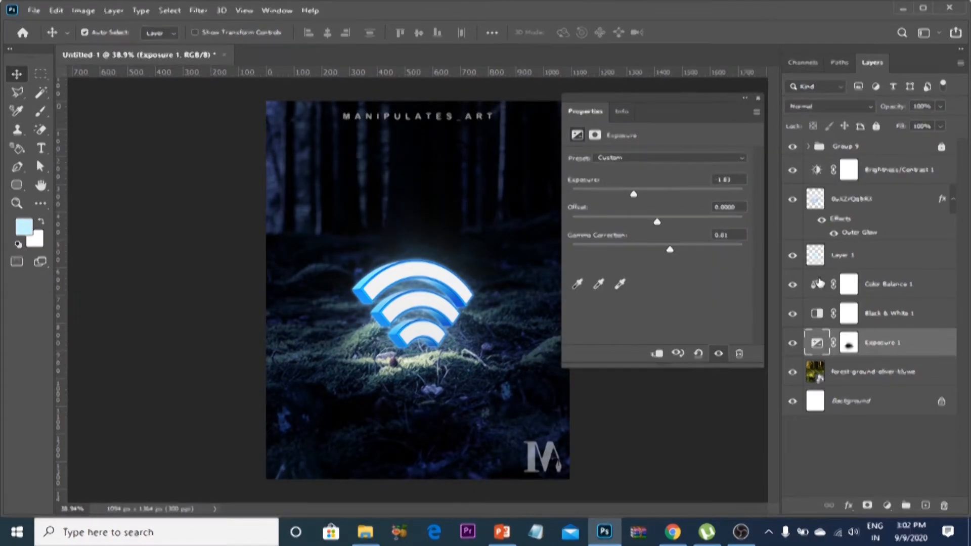
{"action": "left_click", "coordinate": [817, 281]}
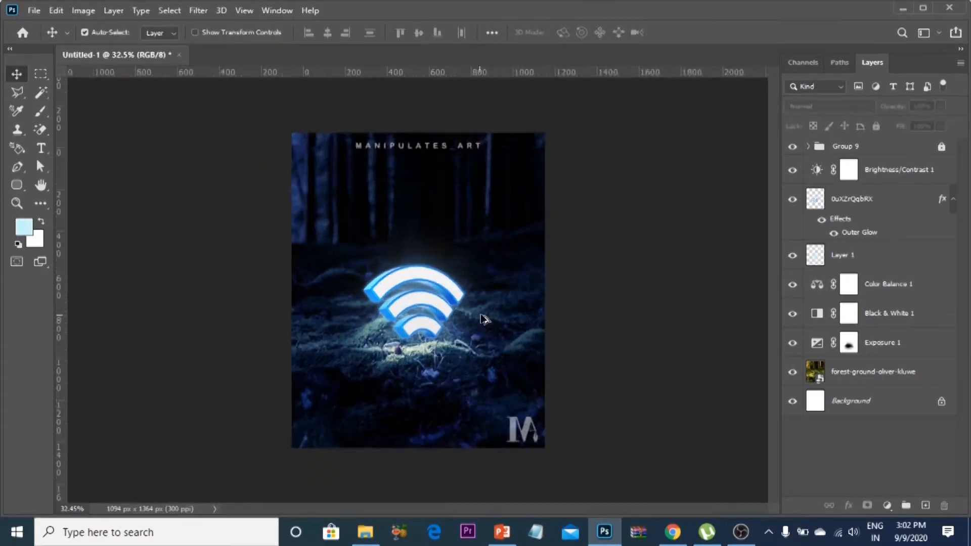
{"action": "key", "text": "ctrl+plus"}
{"action": "key", "text": "ctrl+plus"}
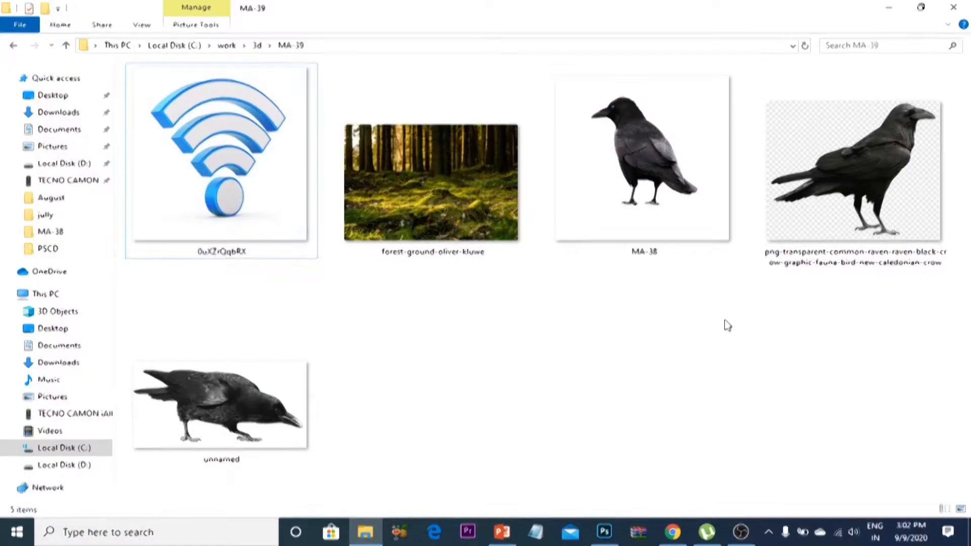
Place the MA-38 crow image from File Explorer beside the Wi-Fi symbol, partly beyond the canvas's right edge.
{"action": "left_click", "coordinate": [683, 253]}
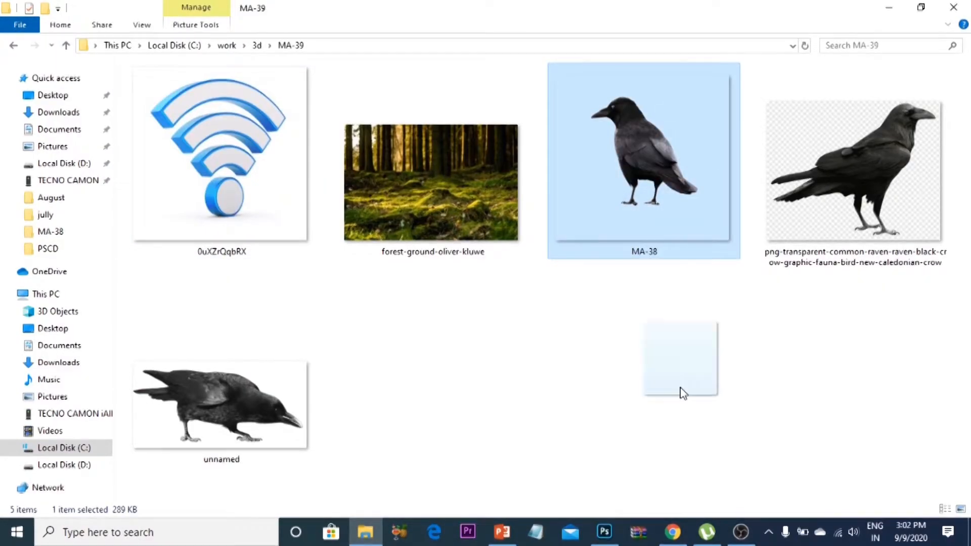
{"action": "key", "text": "Down"}
{"action": "key", "text": "Up"}
{"action": "left_click_drag", "start_coordinate": [647, 169], "coordinate": [593, 294]}
{"action": "left_click", "coordinate": [684, 33]}
{"action": "scroll", "coordinate": [563, 252], "scroll_direction": "up", "scroll_amount": 4}
{"action": "scroll", "coordinate": [564, 253], "scroll_direction": "down", "scroll_amount": 4}
{"action": "scroll", "coordinate": [577, 281], "scroll_direction": "up", "scroll_amount": 2}
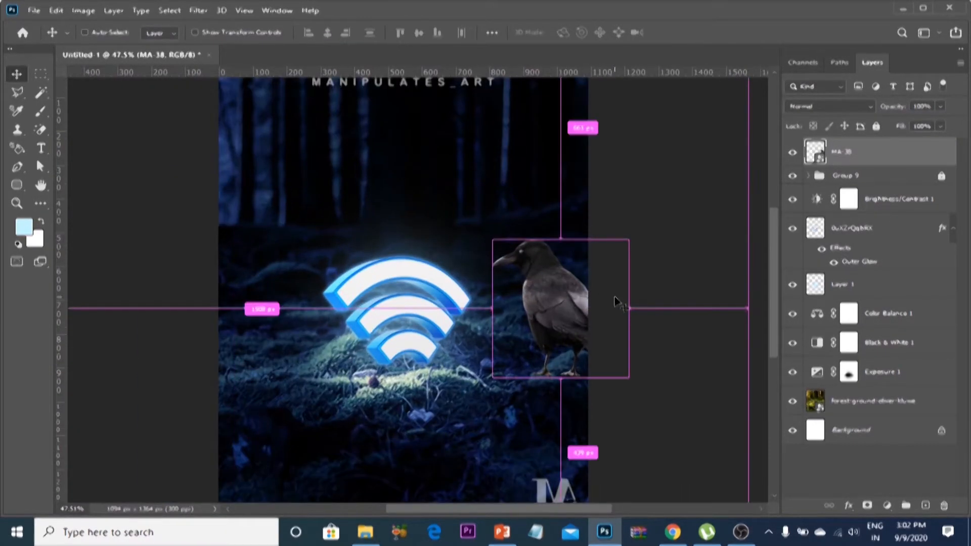
Apply a Color Balance of -44 cyan-red and +53 yellow-blue in the midtones to the crow, and collapse its filter list.
{"action": "left_click", "coordinate": [83, 11]}
{"action": "mouse_move", "coordinate": [107, 49]}
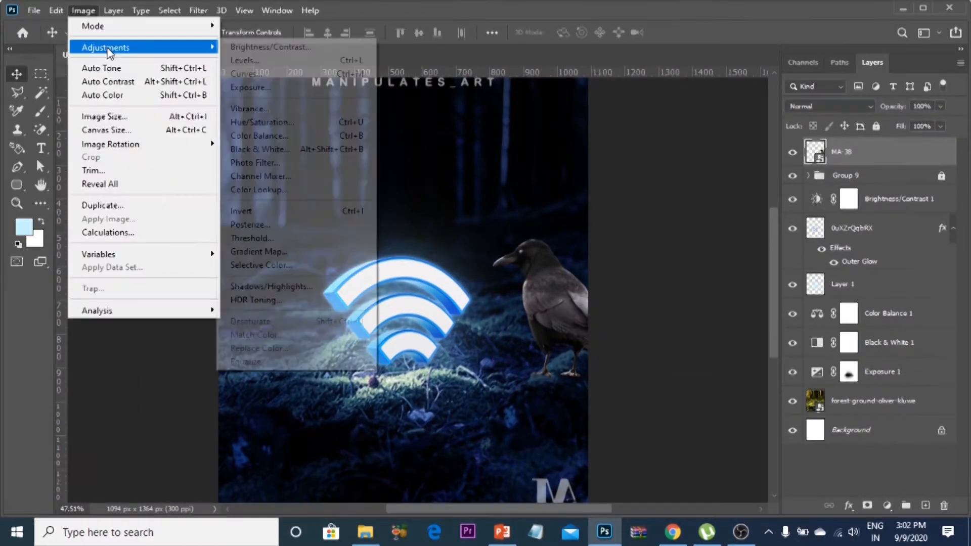
{"action": "left_click", "coordinate": [250, 135]}
{"action": "left_click_drag", "start_coordinate": [470, 97], "coordinate": [711, 45]}
{"action": "left_click_drag", "start_coordinate": [692, 143], "coordinate": [716, 142]}
{"action": "left_click_drag", "start_coordinate": [692, 108], "coordinate": [662, 111]}
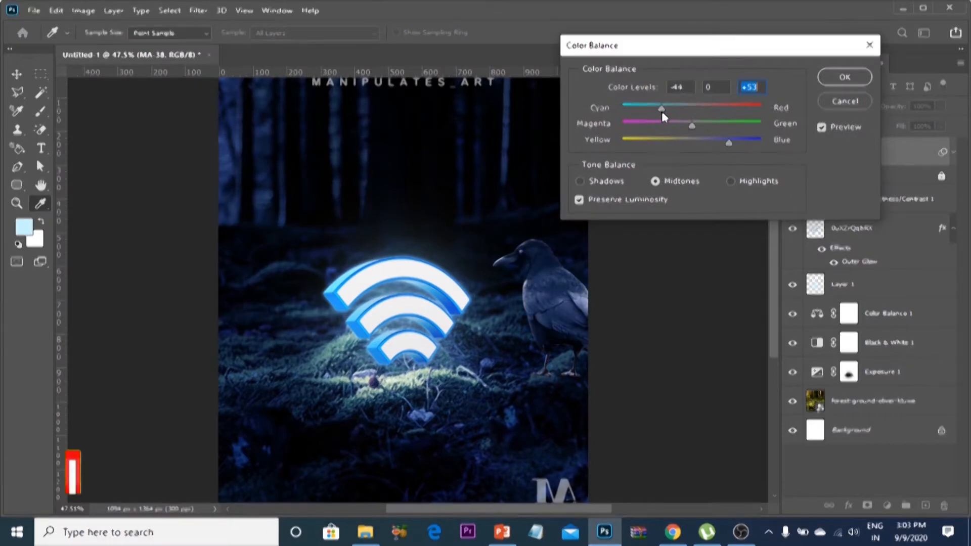
{"action": "left_click", "coordinate": [845, 77]}
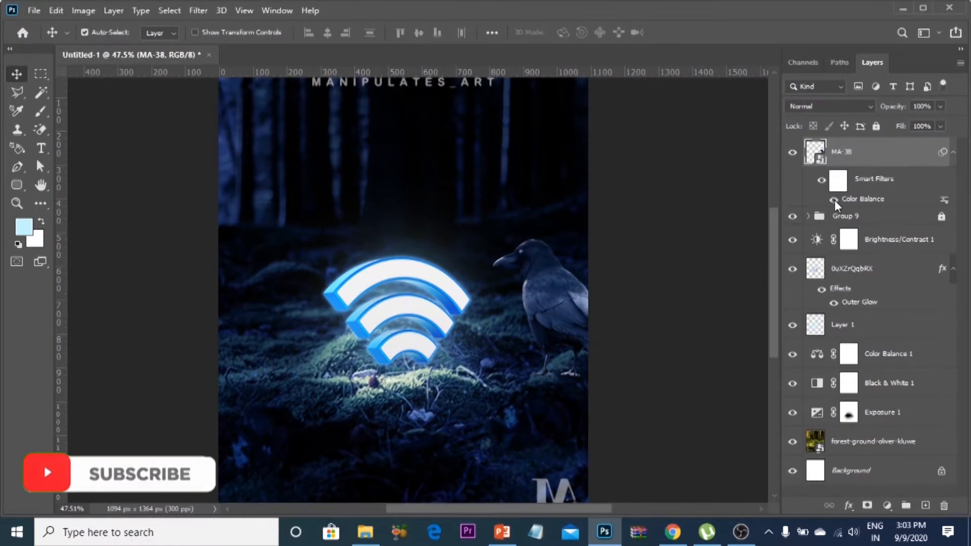
{"action": "left_click", "coordinate": [953, 152]}
{"action": "scroll", "coordinate": [431, 192], "scroll_direction": "up", "scroll_amount": 1}
{"action": "scroll", "coordinate": [536, 232], "scroll_direction": "down", "scroll_amount": 2}
{"action": "left_click", "coordinate": [888, 505]}
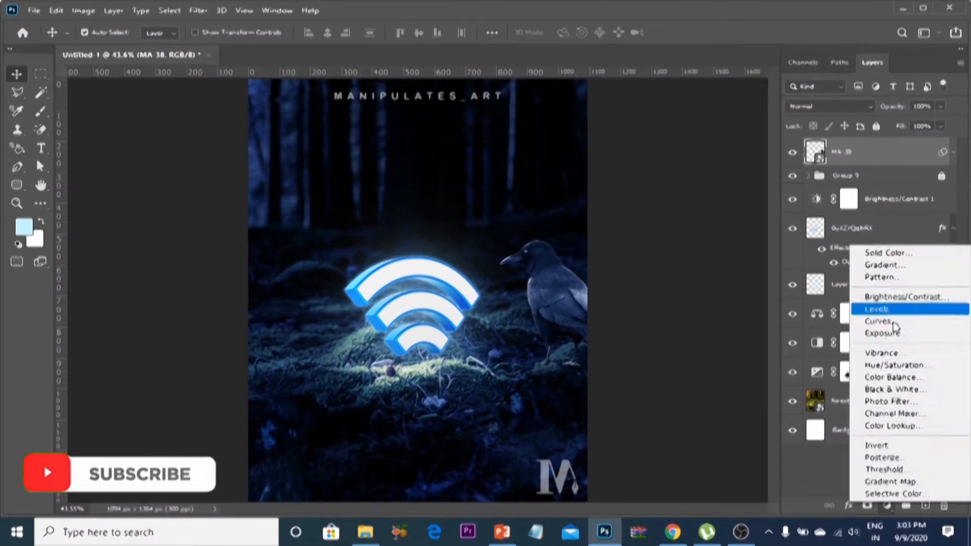
{"action": "left_click", "coordinate": [819, 308]}
{"action": "key", "text": "ctrl+z"}
Clip an Exposure adjustment layer to the crow and lower its gamma correction to darken the bird.
{"action": "left_click", "coordinate": [887, 505]}
{"action": "left_click", "coordinate": [819, 336]}
{"action": "left_click", "coordinate": [875, 162], "text": "alt"}
{"action": "left_click_drag", "start_coordinate": [683, 107], "coordinate": [717, 131]}
{"action": "left_click_drag", "start_coordinate": [692, 272], "coordinate": [714, 272]}
Paint black on the Exposure 2 mask along the crow's side facing the Wi-Fi symbol.
{"action": "left_click", "coordinate": [860, 152]}
{"action": "left_click", "coordinate": [38, 112]}
{"action": "left_click_drag", "start_coordinate": [512, 271], "coordinate": [518, 282]}
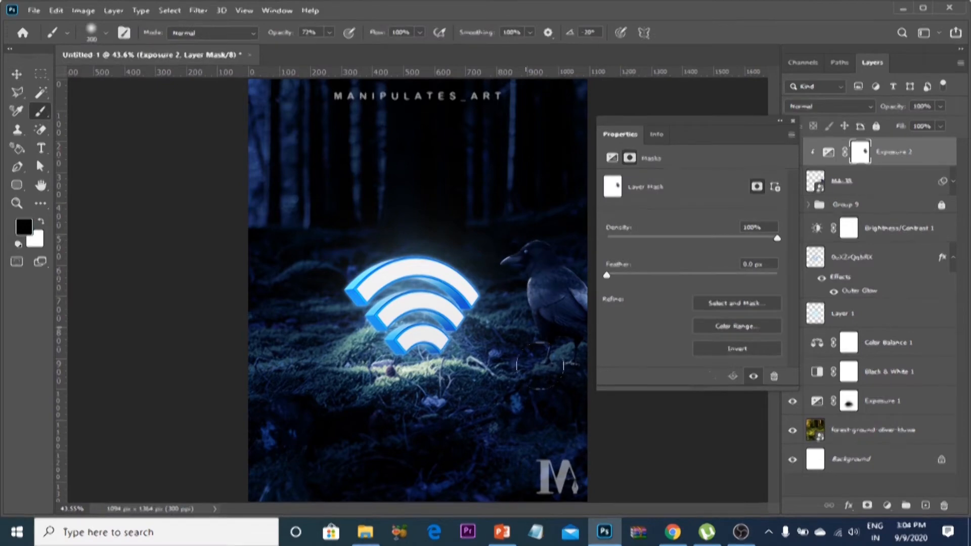
{"action": "key", "text": "v"}
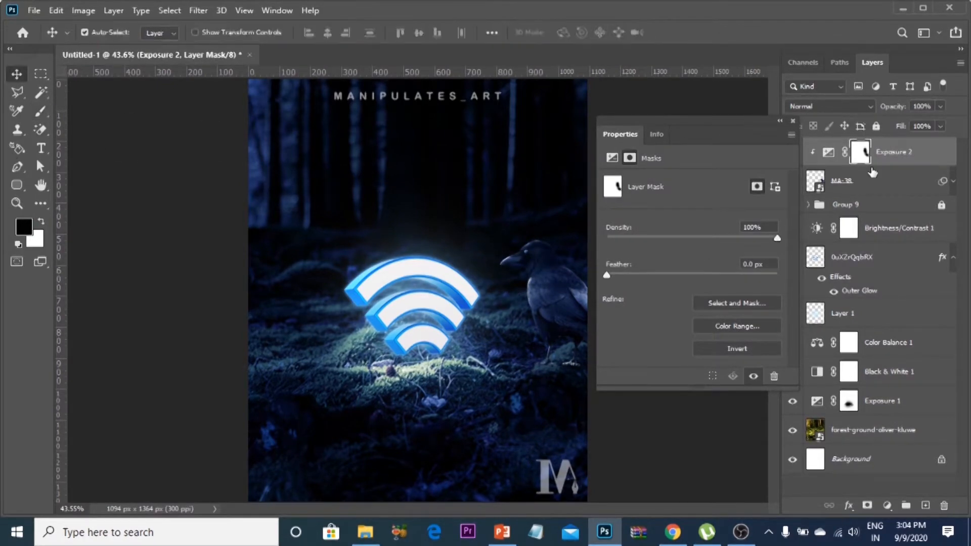
Clip another Exposure adjustment layer to the crow to brighten it, and mask the effect off the bird's back with black.
{"action": "left_click", "coordinate": [898, 153]}
{"action": "left_click", "coordinate": [887, 505]}
{"action": "left_click", "coordinate": [883, 339]}
{"action": "left_click", "coordinate": [823, 165], "text": "alt"}
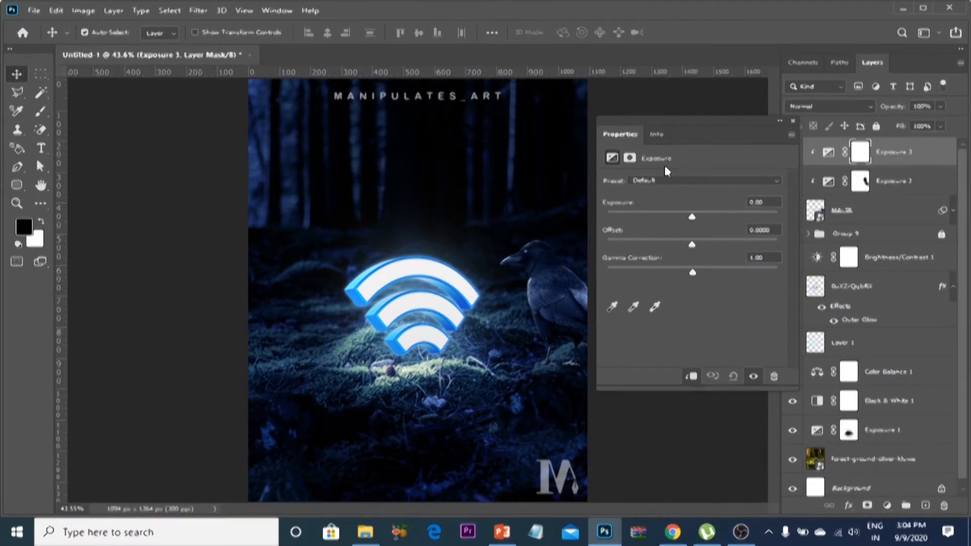
{"action": "left_click", "coordinate": [792, 120]}
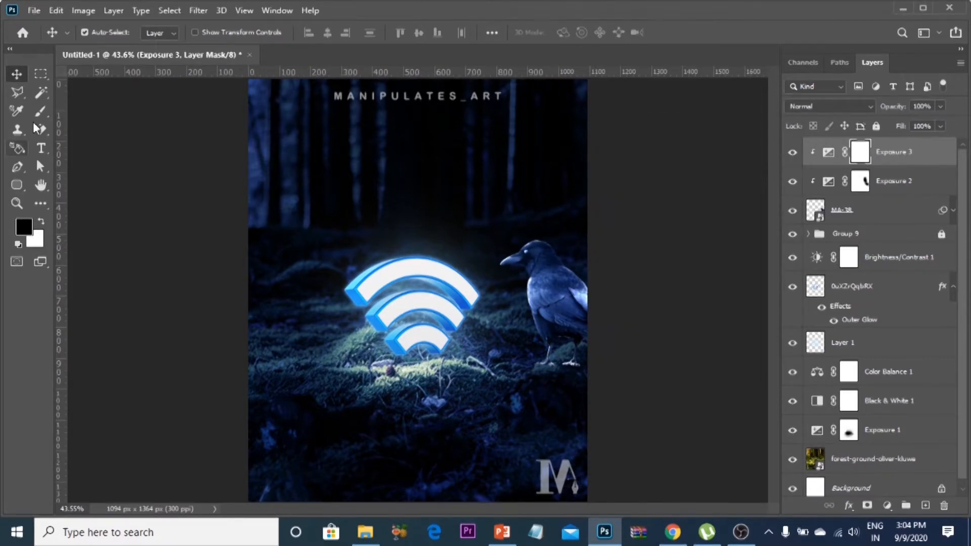
{"action": "key", "text": "b"}
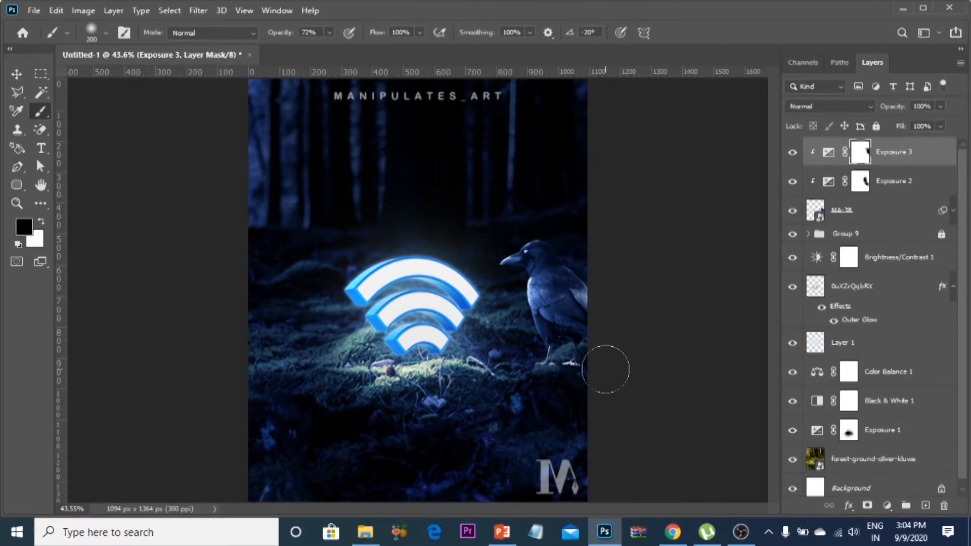
Add a new empty layer above Exposure 3 and clip it to the crow.
{"action": "scroll", "coordinate": [571, 277], "scroll_direction": "up", "scroll_amount": 4}
{"action": "key", "text": "v"}
{"action": "left_click", "coordinate": [855, 210]}
{"action": "left_click", "coordinate": [869, 152]}
{"action": "left_click", "coordinate": [925, 507]}
{"action": "left_click", "coordinate": [855, 164], "text": "alt"}
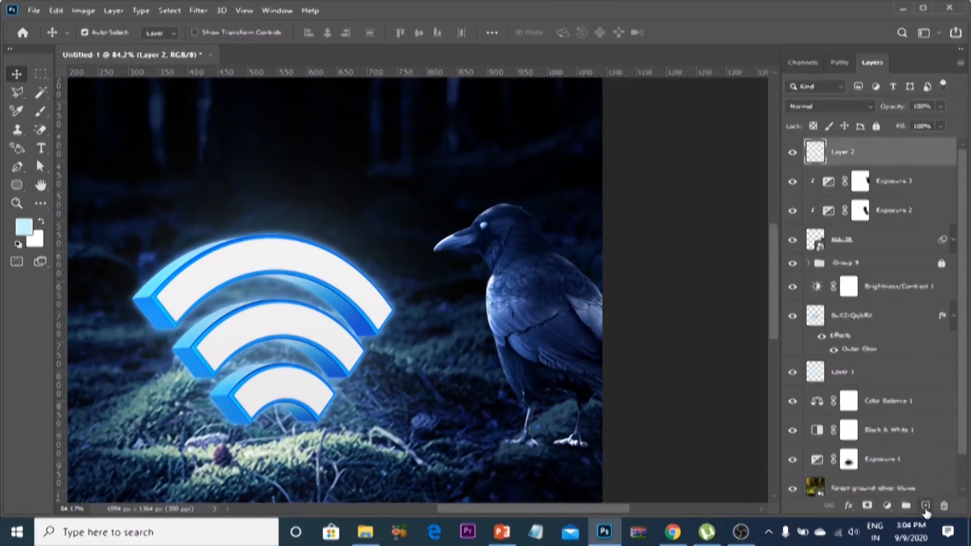
Paint soft black shading over the crow's back and wing on Layer 2, redoing the first stroke with a resized brush.
{"action": "key", "text": "b"}
{"action": "scroll", "coordinate": [561, 228], "scroll_direction": "up", "scroll_amount": 3}
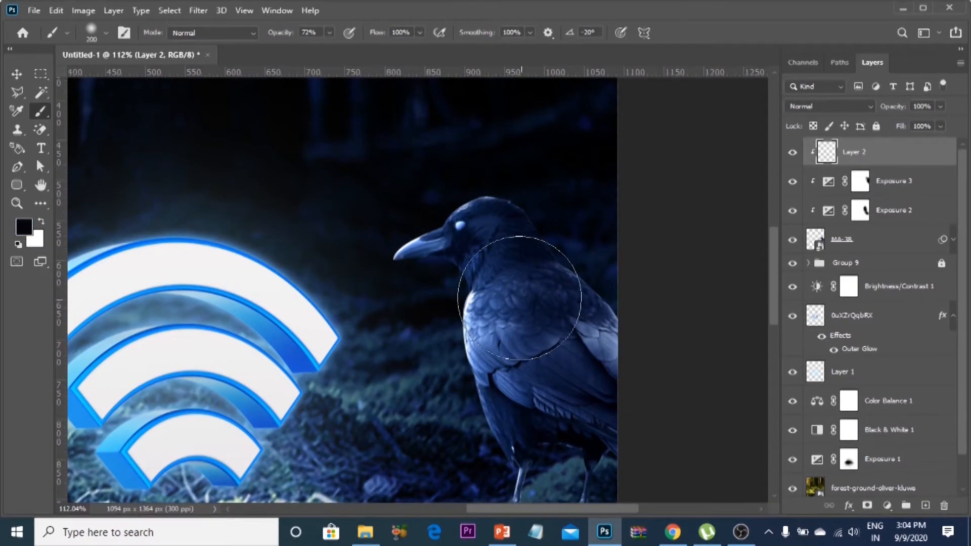
{"action": "left_click_drag", "start_coordinate": [574, 259], "coordinate": [667, 386]}
{"action": "key", "text": "ctrl+z"}
{"action": "key", "text": "bracketright"}
{"action": "key", "text": "bracketright"}
{"action": "key", "text": "bracketright"}
{"action": "key", "text": "bracketright"}
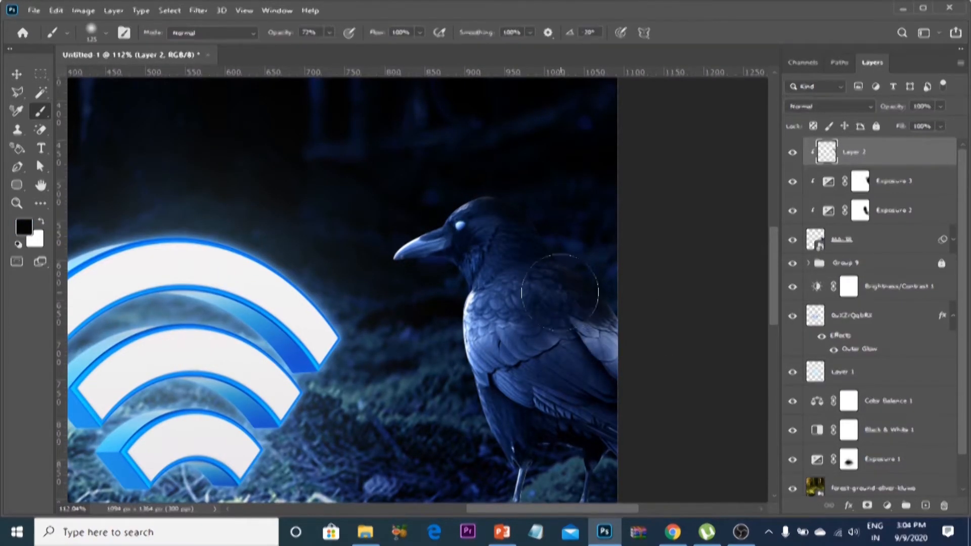
{"action": "mouse_move", "coordinate": [561, 283]}
{"action": "left_mouse_down"}
{"action": "mouse_move", "coordinate": [680, 387]}
{"action": "mouse_move", "coordinate": [719, 398]}
{"action": "left_mouse_up"}
Lower the opacity of the black shading on Layer 2 to 67%.
{"action": "scroll", "coordinate": [546, 229], "scroll_direction": "down", "scroll_amount": 6}
{"action": "left_click", "coordinate": [872, 107]}
{"action": "left_click", "coordinate": [717, 127]}
{"action": "left_click", "coordinate": [928, 127]}
{"action": "scroll", "coordinate": [586, 242], "scroll_direction": "up", "scroll_amount": 6}
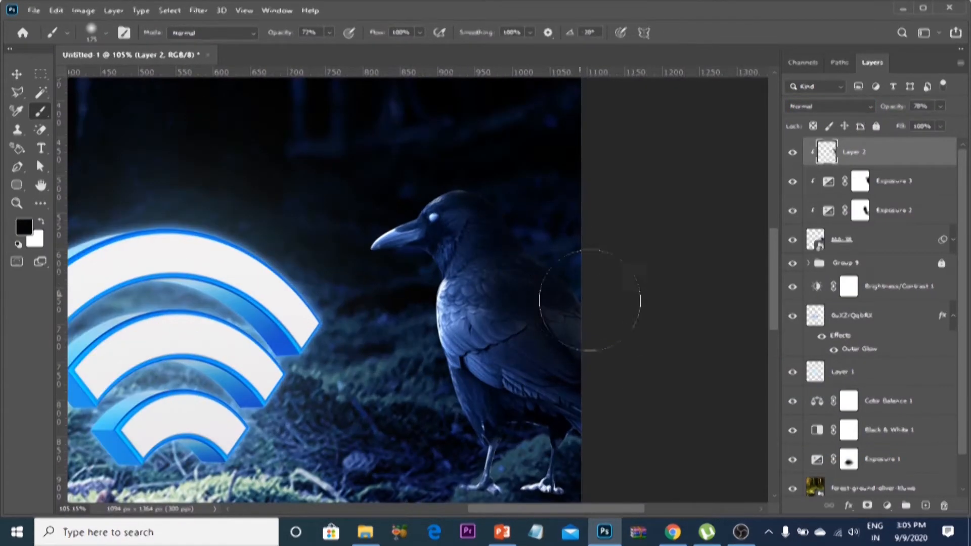
{"action": "scroll", "coordinate": [498, 216], "scroll_direction": "down", "scroll_amount": 2}
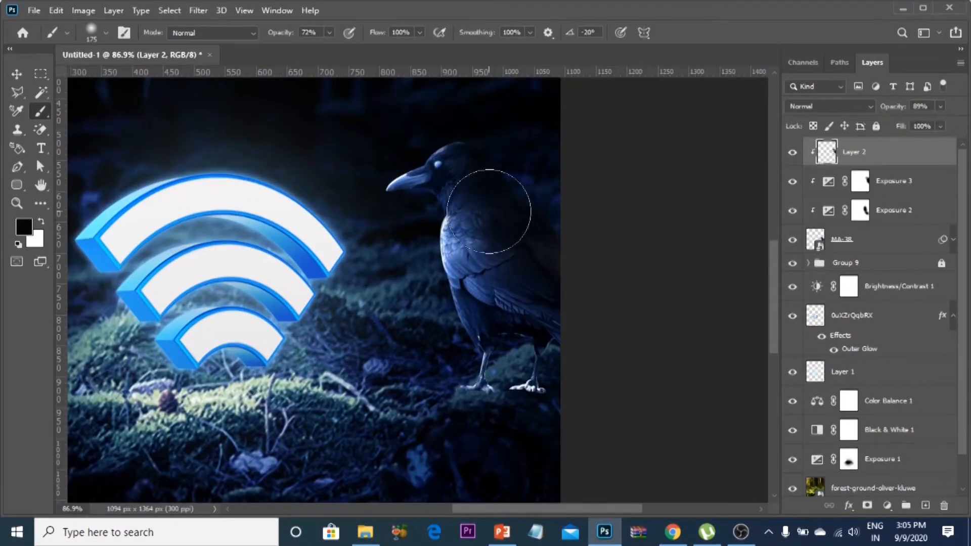
{"action": "left_click_drag", "start_coordinate": [947, 123], "coordinate": [927, 123]}
{"action": "scroll", "coordinate": [555, 154], "scroll_direction": "down", "scroll_amount": 5}
{"action": "scroll", "coordinate": [573, 263], "scroll_direction": "up", "scroll_amount": 8}
{"action": "scroll", "coordinate": [675, 190], "scroll_direction": "down", "scroll_amount": 9}
{"action": "scroll", "coordinate": [675, 190], "scroll_direction": "down", "scroll_amount": 3}
{"action": "left_click", "coordinate": [17, 74]}
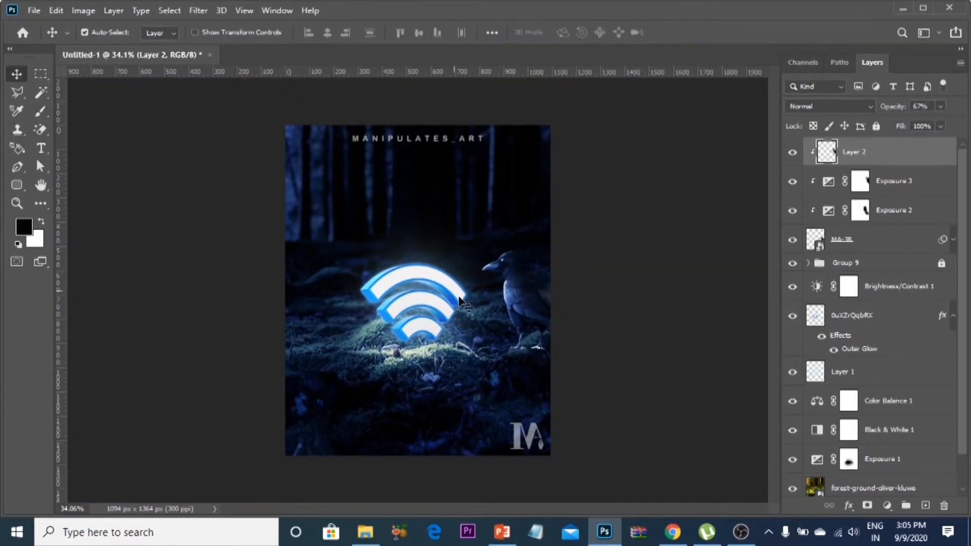
Add a clipped Layer 3 above Exposure 3, reduce the brush to about 35 px, and undo the trial stroke at the throat.
{"action": "scroll", "coordinate": [532, 306], "scroll_direction": "up", "scroll_amount": 10}
{"action": "left_click", "coordinate": [878, 178]}
{"action": "left_click", "coordinate": [925, 505]}
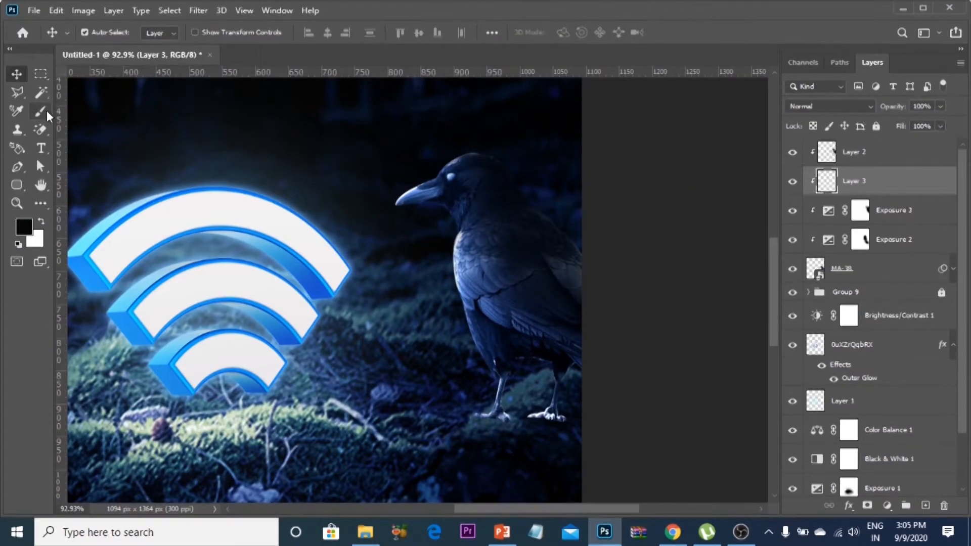
{"action": "key", "text": "b"}
{"action": "key", "text": "x"}
{"action": "scroll", "coordinate": [555, 216], "scroll_direction": "up", "scroll_amount": 2}
{"action": "scroll", "coordinate": [472, 217], "scroll_direction": "up", "scroll_amount": 3}
{"action": "key", "text": "bracketleft"}
{"action": "key", "text": "bracketleft"}
{"action": "key", "text": "bracketleft"}
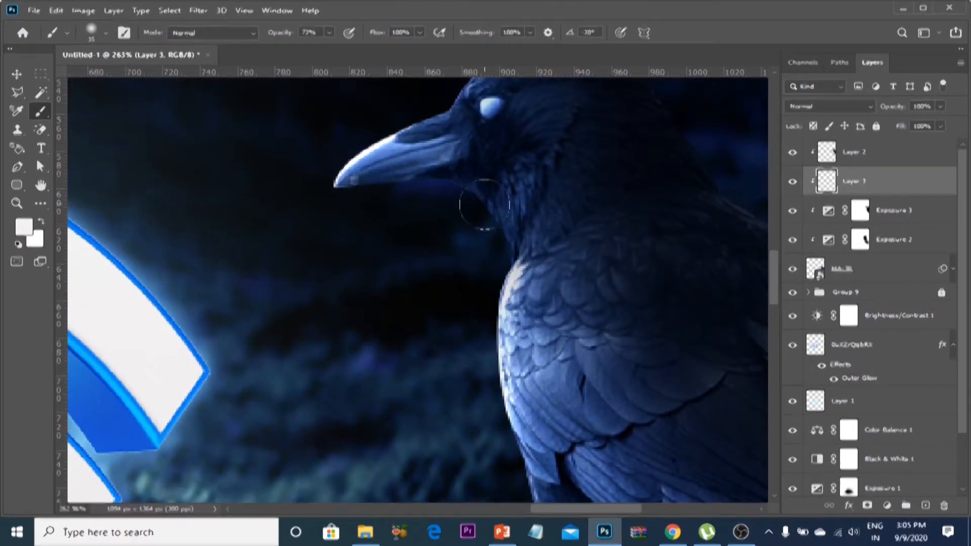
{"action": "key", "text": "ctrl+z"}
Paint a light blue #b9d4ff highlight along the crow's throat on Layer 3, blended as Linear Light at 68% opacity.
{"action": "left_click", "coordinate": [24, 226]}
{"action": "left_click", "coordinate": [105, 379]}
{"action": "left_click", "coordinate": [390, 138]}
{"action": "left_click", "coordinate": [643, 260]}
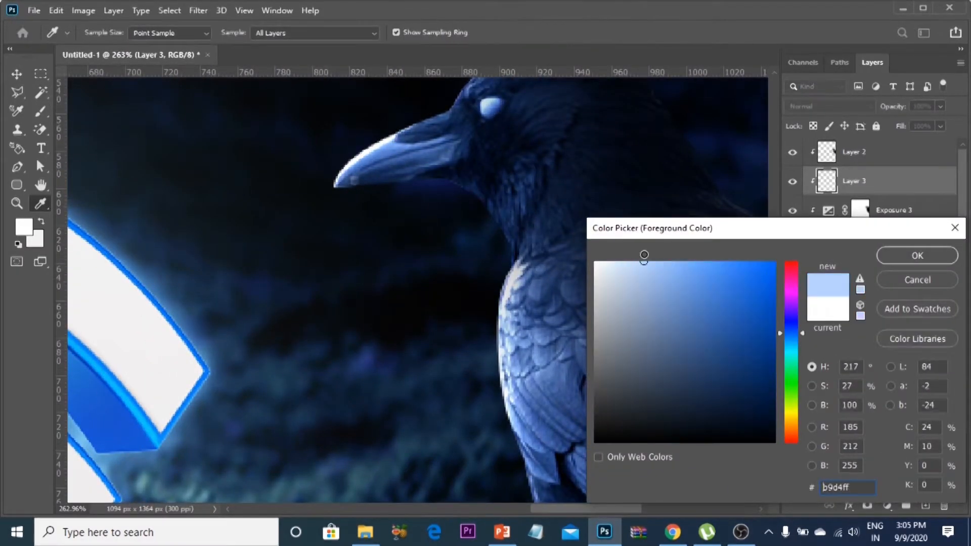
{"action": "left_click", "coordinate": [916, 256]}
{"action": "left_click_drag", "start_coordinate": [471, 190], "coordinate": [498, 234]}
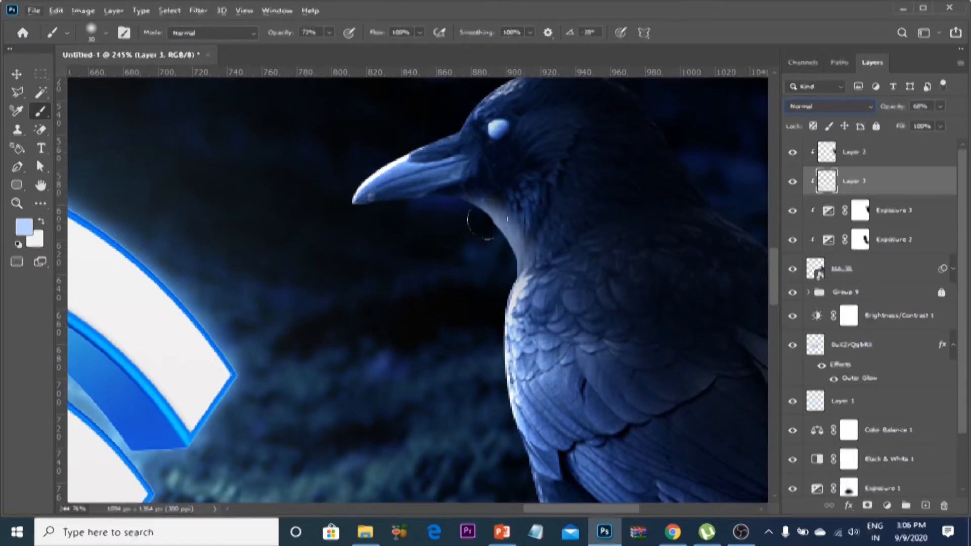
{"action": "left_click", "coordinate": [850, 107]}
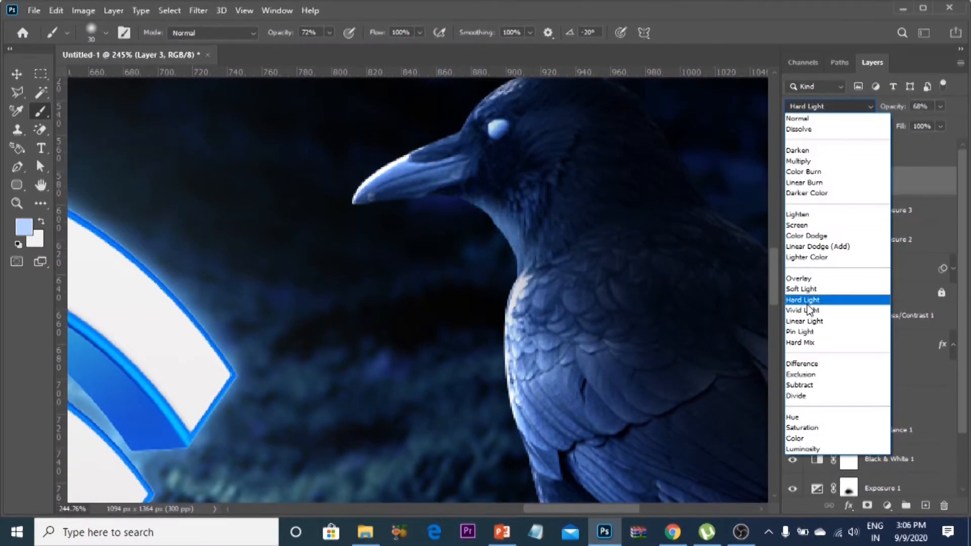
{"action": "left_click", "coordinate": [809, 281]}
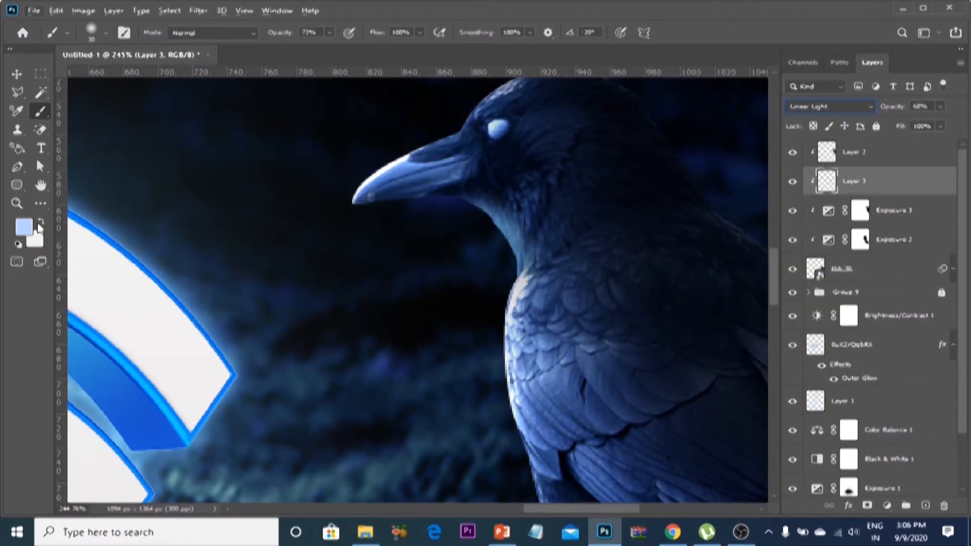
Paint a near-white rim highlight along the crow's throat edge with a smaller brush, and add a layer mask to Layer 3.
{"action": "left_click", "coordinate": [40, 222]}
{"action": "left_click", "coordinate": [24, 227]}
{"action": "left_click", "coordinate": [595, 264]}
{"action": "left_click", "coordinate": [916, 255]}
{"action": "scroll", "coordinate": [460, 170], "scroll_direction": "up", "scroll_amount": 2}
{"action": "key", "text": "bracketleft"}
{"action": "key", "text": "bracketleft"}
{"action": "key", "text": "bracketleft"}
{"action": "left_click_drag", "start_coordinate": [462, 199], "coordinate": [509, 243]}
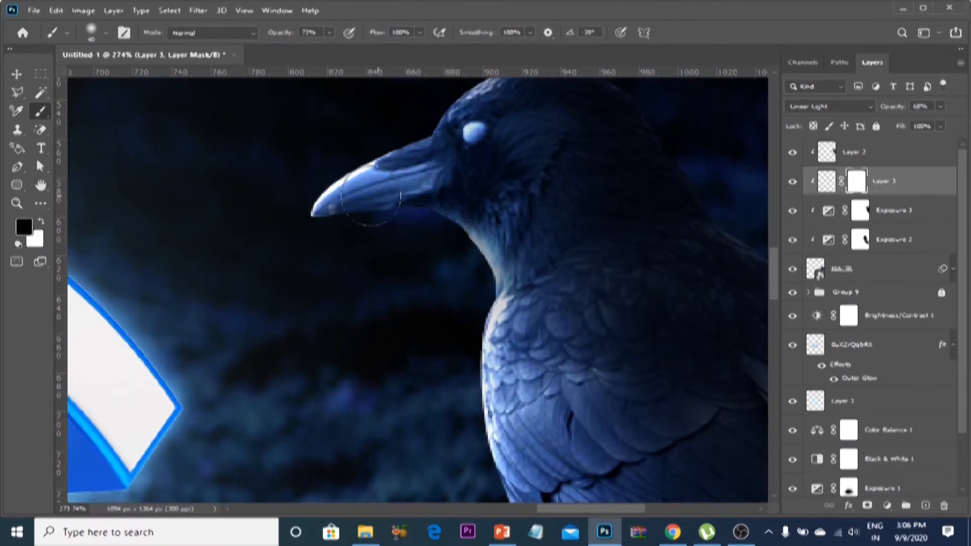
Paint a light blue glow down the crow's lower belly on the Layer 3 artwork.
{"action": "scroll", "coordinate": [449, 193], "scroll_direction": "down", "scroll_amount": 14}
{"action": "scroll", "coordinate": [510, 314], "scroll_direction": "up", "scroll_amount": 4}
{"action": "scroll", "coordinate": [555, 308], "scroll_direction": "up", "scroll_amount": 4}
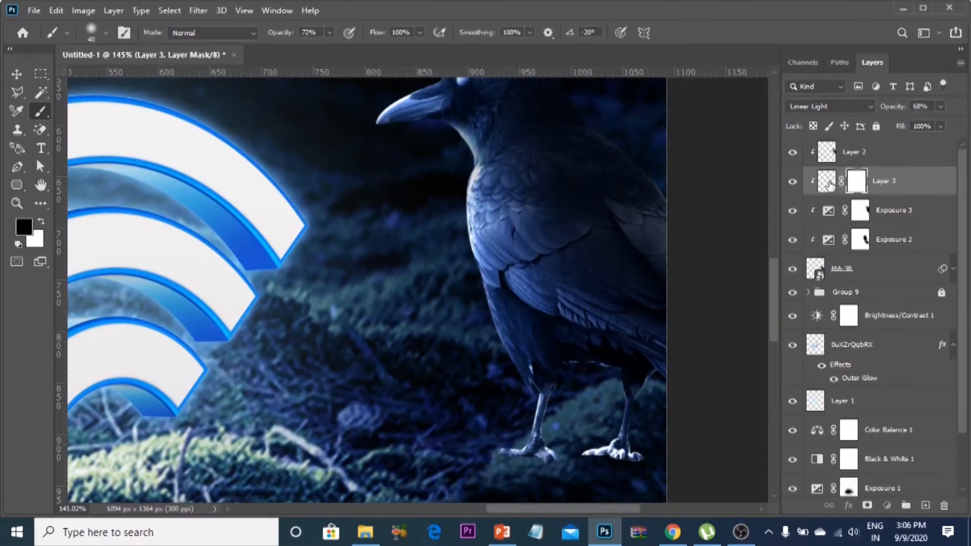
{"action": "left_click", "coordinate": [36, 239]}
{"action": "left_click", "coordinate": [914, 251]}
{"action": "scroll", "coordinate": [510, 343], "scroll_direction": "up", "scroll_amount": 3}
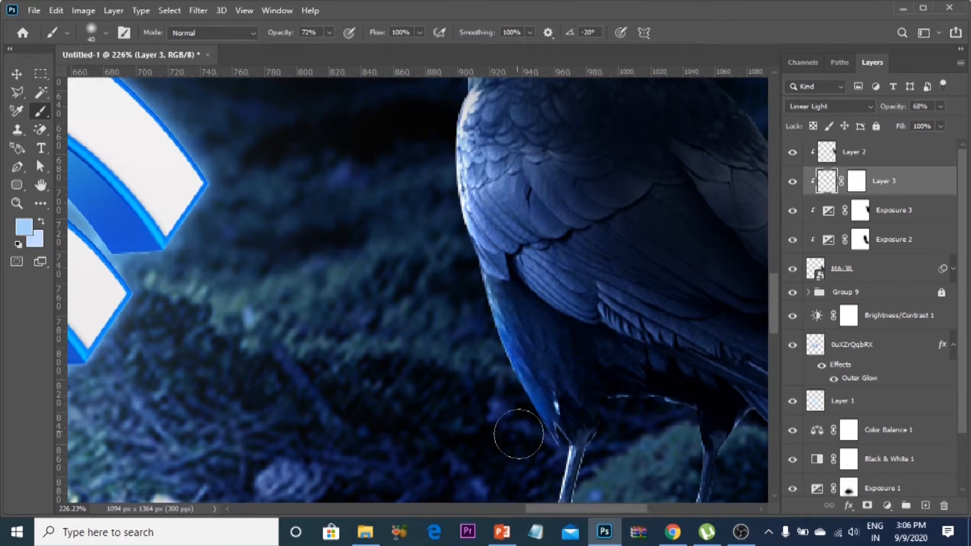
{"action": "left_click_drag", "start_coordinate": [599, 433], "coordinate": [645, 305]}
Sample a near-white colour and paint a thin rim highlight along the crow's belly edge with a 20 px brush.
{"action": "scroll", "coordinate": [591, 326], "scroll_direction": "down", "scroll_amount": 7}
{"action": "left_click", "coordinate": [551, 179], "text": "alt"}
{"action": "scroll", "coordinate": [538, 225], "scroll_direction": "up", "scroll_amount": 9}
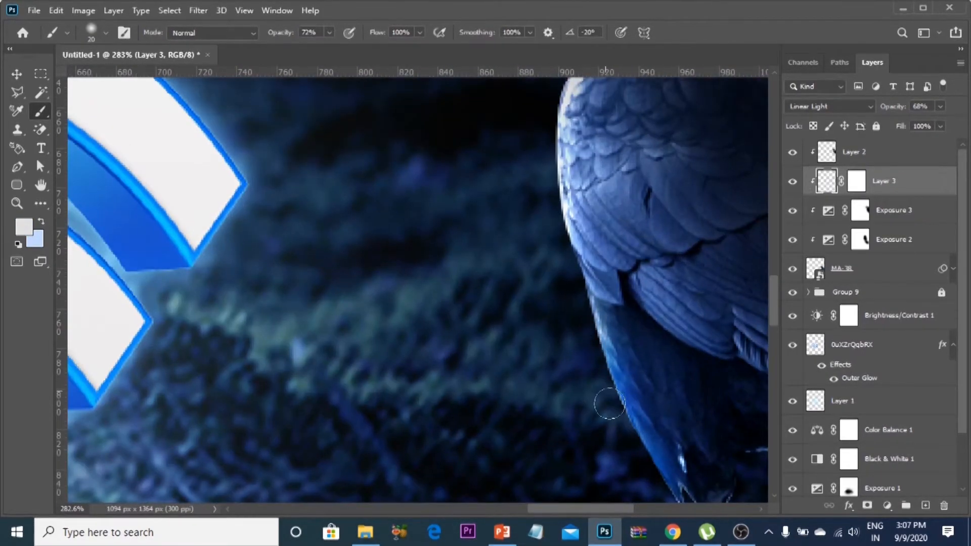
{"action": "left_click_drag", "start_coordinate": [601, 404], "coordinate": [573, 335]}
{"action": "scroll", "coordinate": [553, 309], "scroll_direction": "down", "scroll_amount": 6}
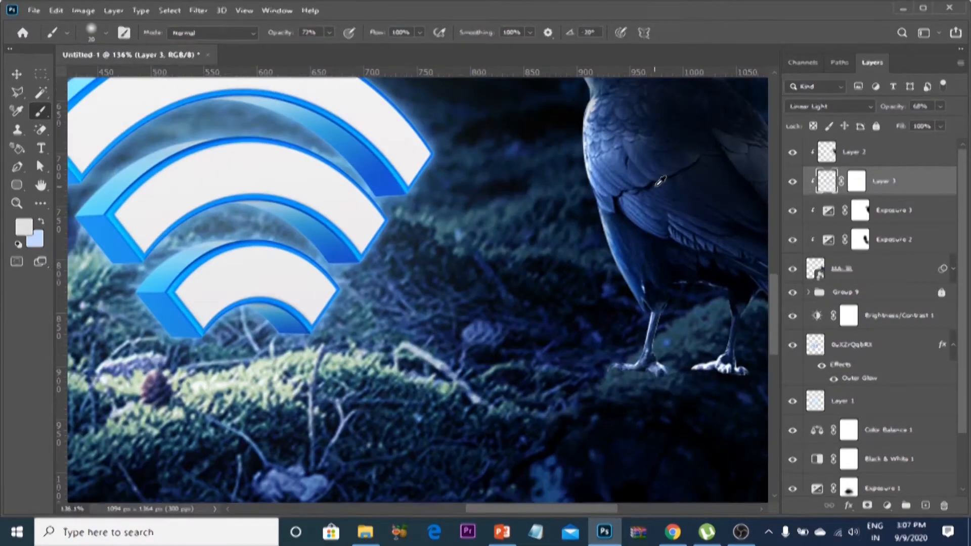
Sample a light blue colour and add further highlight strokes to the crow on Layer 3.
{"action": "scroll", "coordinate": [590, 351], "scroll_direction": "up", "scroll_amount": 7}
{"action": "left_click", "coordinate": [566, 304], "text": "alt"}
{"action": "left_click_drag", "start_coordinate": [582, 259], "coordinate": [555, 257]}
{"action": "scroll", "coordinate": [546, 114], "scroll_direction": "down", "scroll_amount": 5}
{"action": "scroll", "coordinate": [566, 177], "scroll_direction": "up", "scroll_amount": 5}
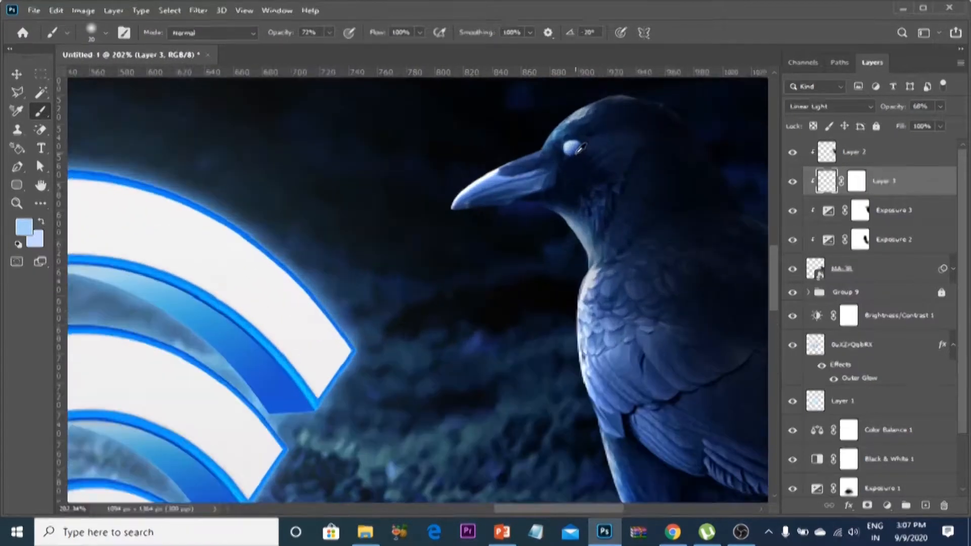
Add a layer mask to the MA-38 crow layer.
{"action": "scroll", "coordinate": [607, 253], "scroll_direction": "down", "scroll_amount": 5}
{"action": "scroll", "coordinate": [662, 289], "scroll_direction": "up", "scroll_amount": 4}
{"action": "scroll", "coordinate": [657, 294], "scroll_direction": "up", "scroll_amount": 4}
{"action": "left_click", "coordinate": [860, 269]}
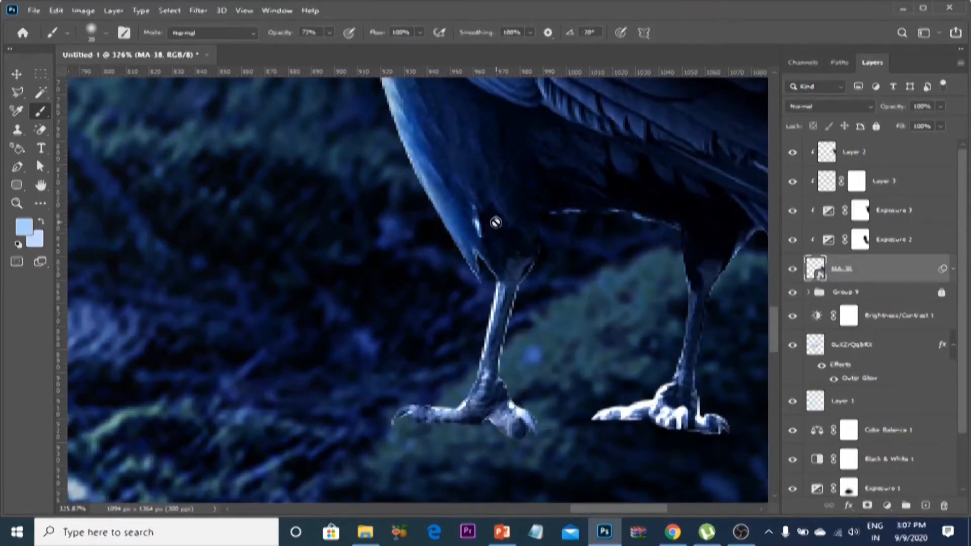
{"action": "right_click", "coordinate": [852, 277]}
{"action": "left_click", "coordinate": [860, 264]}
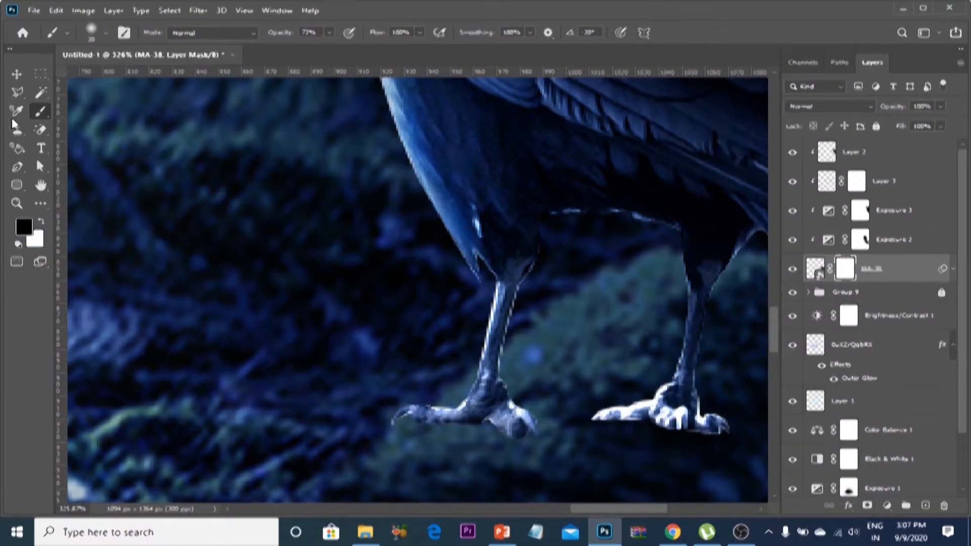
Mask out the bright fringe beneath the crow's belly and the bright spot above its front leg with a small black brush at 100% opacity.
{"action": "scroll", "coordinate": [647, 256], "scroll_direction": "up", "scroll_amount": 3}
{"action": "right_click", "coordinate": [580, 216]}
{"action": "left_click", "coordinate": [626, 318]}
{"action": "left_click", "coordinate": [563, 265]}
{"action": "key", "text": "bracketleft"}
{"action": "key", "text": "bracketleft"}
{"action": "key", "text": "bracketleft"}
{"action": "key", "text": "bracketleft"}
{"action": "scroll", "coordinate": [475, 208], "scroll_direction": "down", "scroll_amount": 3}
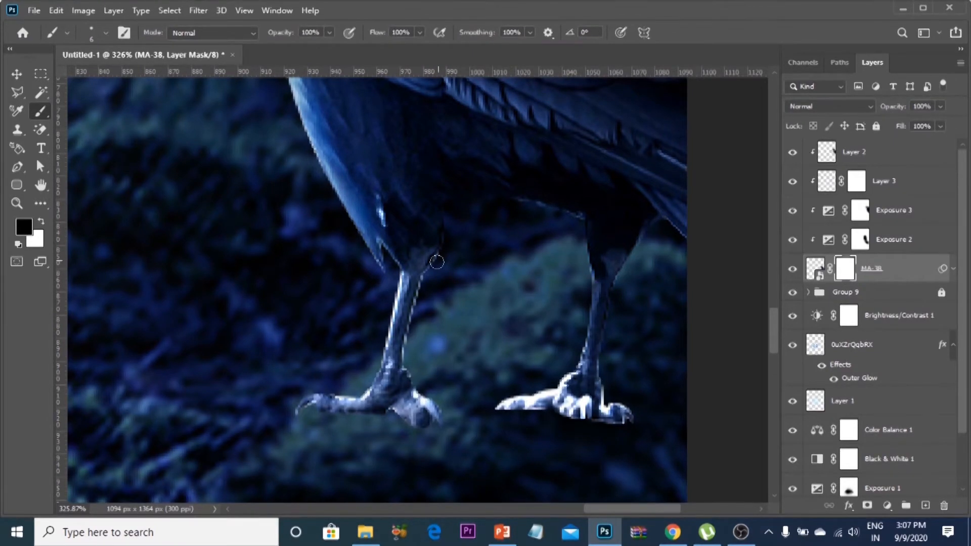
{"action": "scroll", "coordinate": [506, 275], "scroll_direction": "down", "scroll_amount": 4}
{"action": "scroll", "coordinate": [455, 248], "scroll_direction": "up", "scroll_amount": 6}
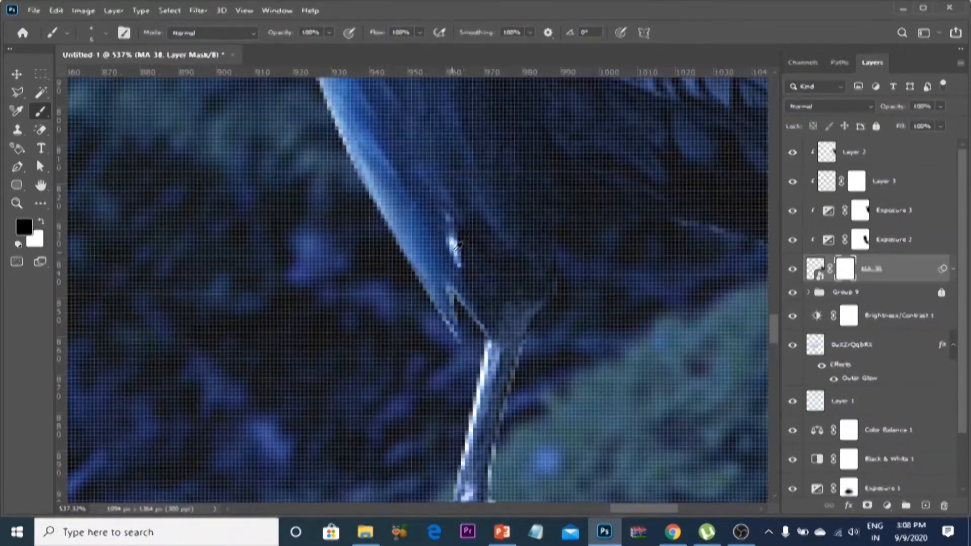
{"action": "left_click_drag", "start_coordinate": [447, 230], "coordinate": [457, 252]}
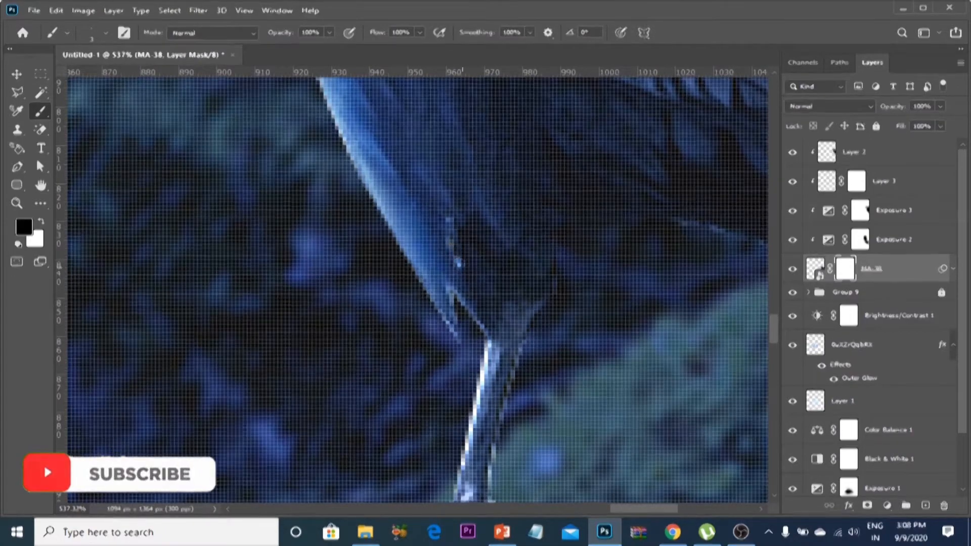
{"action": "scroll", "coordinate": [456, 252], "scroll_direction": "down", "scroll_amount": 3}
{"action": "scroll", "coordinate": [466, 212], "scroll_direction": "up", "scroll_amount": 2}
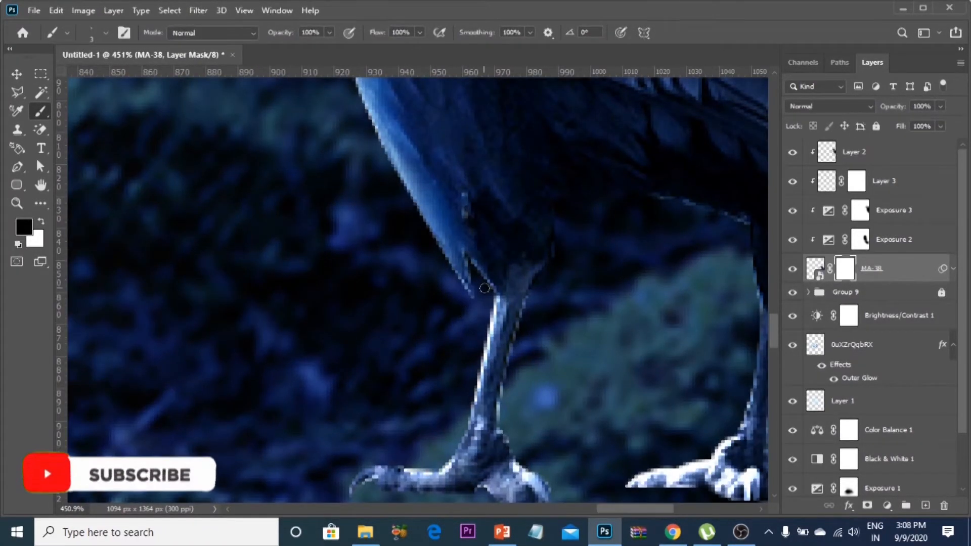
Paint black on the MA-38 mask to hide the stray feather tip where the front leg meets the body.
{"action": "scroll", "coordinate": [478, 272], "scroll_direction": "down", "scroll_amount": 4}
{"action": "scroll", "coordinate": [478, 262], "scroll_direction": "up", "scroll_amount": 4}
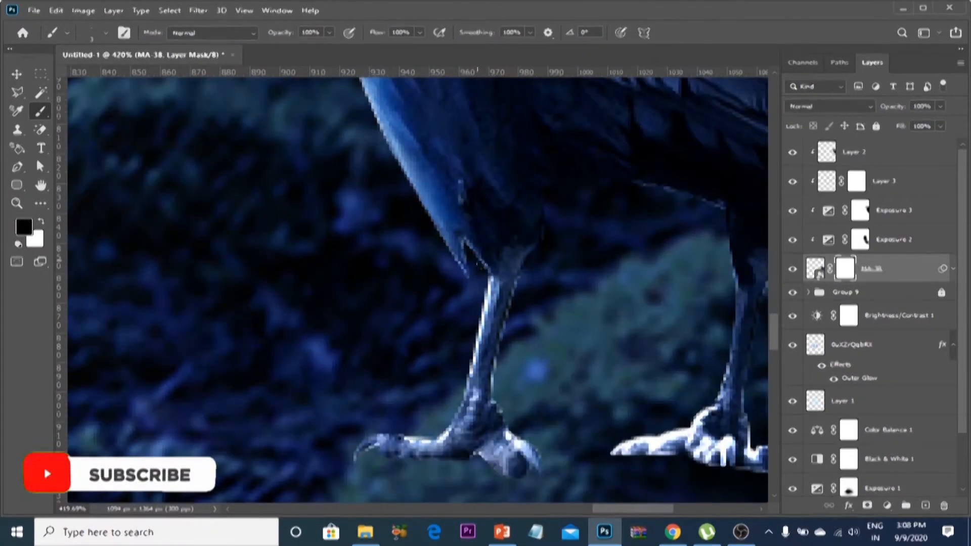
{"action": "mouse_move", "coordinate": [464, 238]}
{"action": "left_mouse_down"}
{"action": "mouse_move", "coordinate": [464, 279]}
{"action": "mouse_move", "coordinate": [455, 251]}
{"action": "mouse_move", "coordinate": [465, 271]}
{"action": "left_mouse_up"}
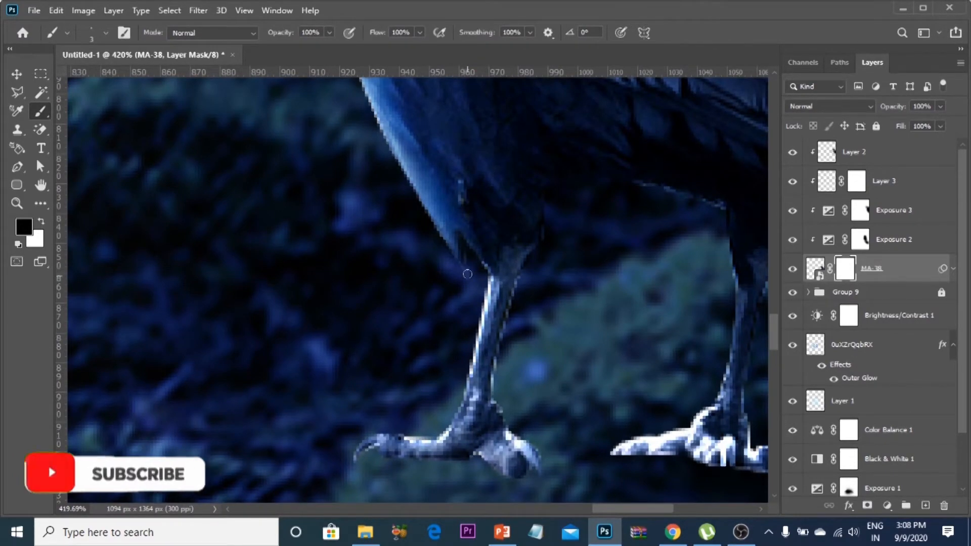
{"action": "scroll", "coordinate": [485, 272], "scroll_direction": "down", "scroll_amount": 5}
{"action": "scroll", "coordinate": [485, 271], "scroll_direction": "up", "scroll_amount": 1}
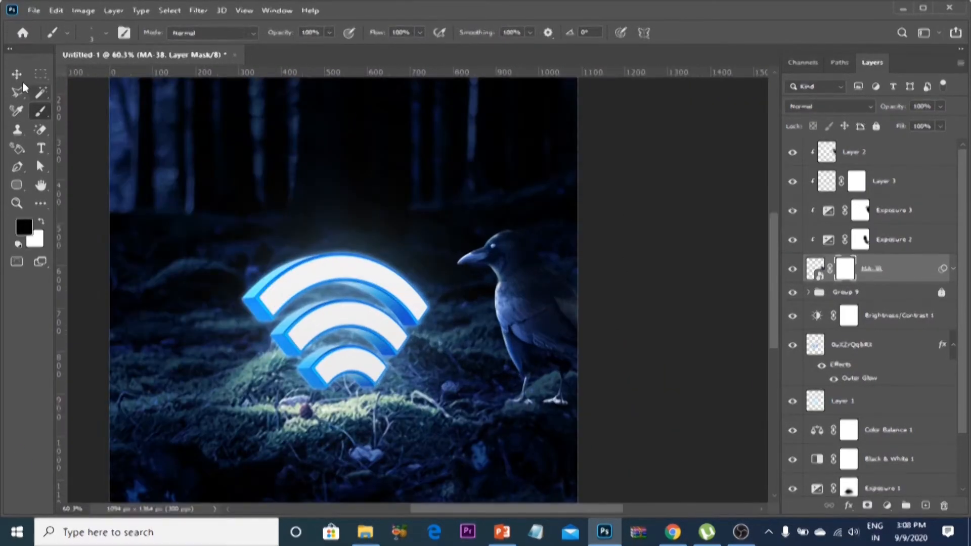
Load the crow's outline as a selection and add a new layer between Group 9 and MA-38.
{"action": "left_click", "coordinate": [17, 75]}
{"action": "scroll", "coordinate": [596, 385], "scroll_direction": "up", "scroll_amount": 3}
{"action": "left_click", "coordinate": [815, 269], "text": "ctrl"}
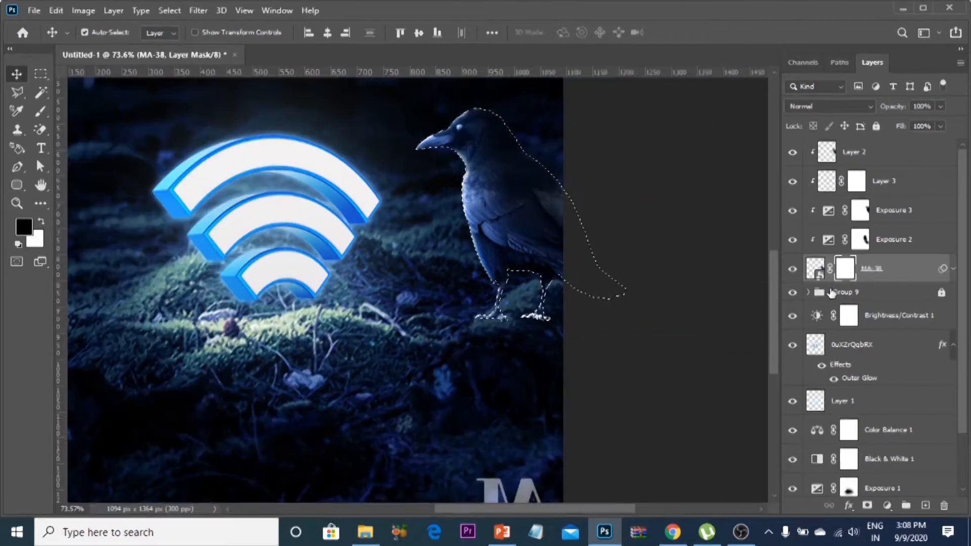
{"action": "left_click", "coordinate": [859, 292]}
{"action": "left_click", "coordinate": [925, 505]}
Fill the crow silhouette on Layer 4 and transform it into a flipped shadow beneath the bird's feet.
{"action": "left_click", "coordinate": [23, 227]}
{"action": "left_click", "coordinate": [772, 428]}
{"action": "left_click", "coordinate": [903, 252]}
{"action": "left_click_drag", "start_coordinate": [489, 110], "coordinate": [602, 390]}
{"action": "mouse_move", "coordinate": [562, 364]}
{"action": "left_mouse_down"}
{"action": "mouse_move", "coordinate": [557, 340]}
{"action": "mouse_move", "coordinate": [535, 338]}
{"action": "mouse_move", "coordinate": [575, 350]}
{"action": "left_mouse_up"}
{"action": "left_click_drag", "start_coordinate": [580, 341], "coordinate": [580, 345]}
{"action": "left_click_drag", "start_coordinate": [662, 358], "coordinate": [666, 330]}
{"action": "left_click_drag", "start_coordinate": [531, 317], "coordinate": [535, 317]}
{"action": "left_click", "coordinate": [707, 32]}
Refill the shadow silhouette on Layer 4 with black and deselect it.
{"action": "scroll", "coordinate": [518, 299], "scroll_direction": "up", "scroll_amount": 5}
{"action": "scroll", "coordinate": [561, 310], "scroll_direction": "up", "scroll_amount": 2}
{"action": "left_click", "coordinate": [814, 300], "text": "ctrl"}
{"action": "left_click", "coordinate": [24, 227]}
{"action": "left_click", "coordinate": [772, 441]}
{"action": "left_click", "coordinate": [893, 254]}
{"action": "key", "text": "alt+Delete"}
{"action": "key", "text": "ctrl+d"}
Convert the Layer 4 shadow to a smart object and apply a Gaussian Blur with a 7.8-pixel radius.
{"action": "right_click", "coordinate": [830, 298]}
{"action": "left_click", "coordinate": [694, 196]}
{"action": "scroll", "coordinate": [557, 268], "scroll_direction": "down", "scroll_amount": 5}
{"action": "left_click", "coordinate": [198, 10]}
{"action": "mouse_move", "coordinate": [212, 171]}
{"action": "left_click", "coordinate": [396, 225]}
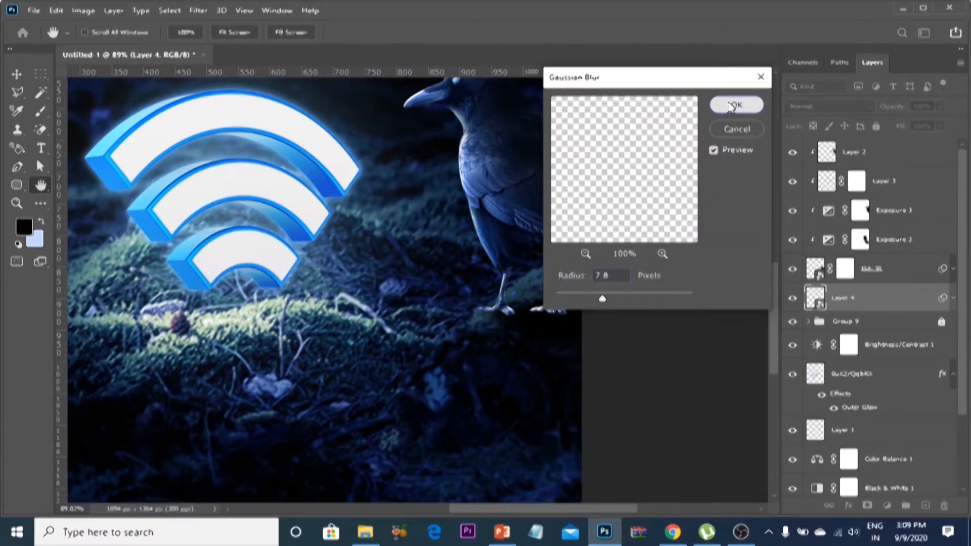
{"action": "left_click", "coordinate": [736, 104]}
Add a mask to Layer 4 and soften the shadow around the crow's feet with a 15 px soft brush at 72% opacity.
{"action": "scroll", "coordinate": [493, 302], "scroll_direction": "up", "scroll_amount": 3}
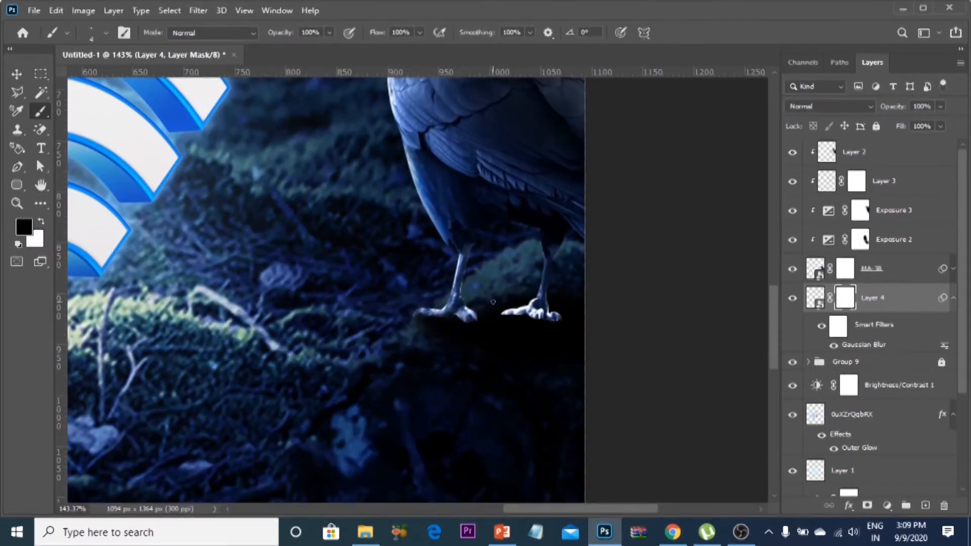
{"action": "right_click", "coordinate": [514, 205]}
{"action": "left_click", "coordinate": [567, 305]}
{"action": "key", "text": "Return"}
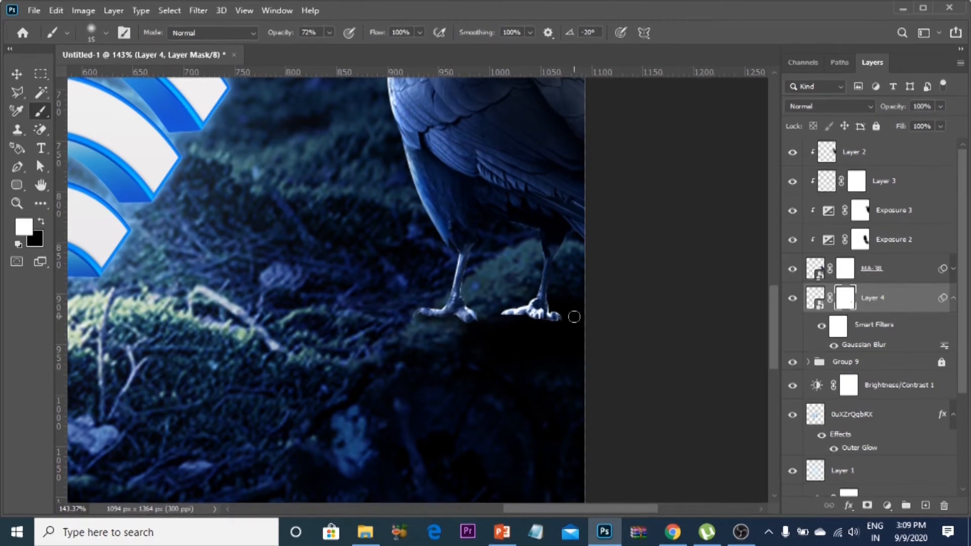
{"action": "scroll", "coordinate": [558, 304], "scroll_direction": "down", "scroll_amount": 5}
{"action": "scroll", "coordinate": [558, 299], "scroll_direction": "up", "scroll_amount": 3}
Add a clipped layer above the MA-38 crow and darken its feet with a soft 40 px black brush at 72% opacity.
{"action": "left_click", "coordinate": [882, 268]}
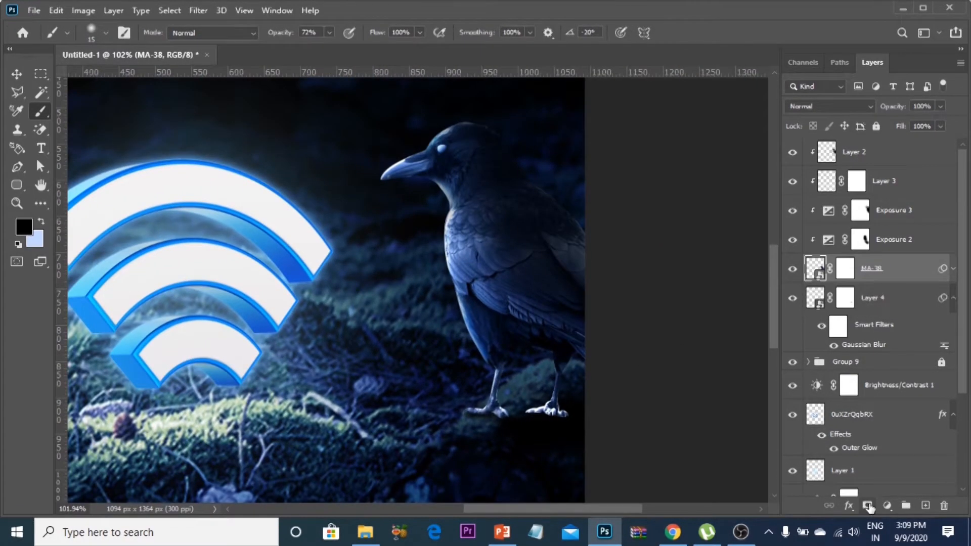
{"action": "key", "text": "ctrl+shift+alt+n"}
{"action": "scroll", "coordinate": [530, 401], "scroll_direction": "up", "scroll_amount": 4}
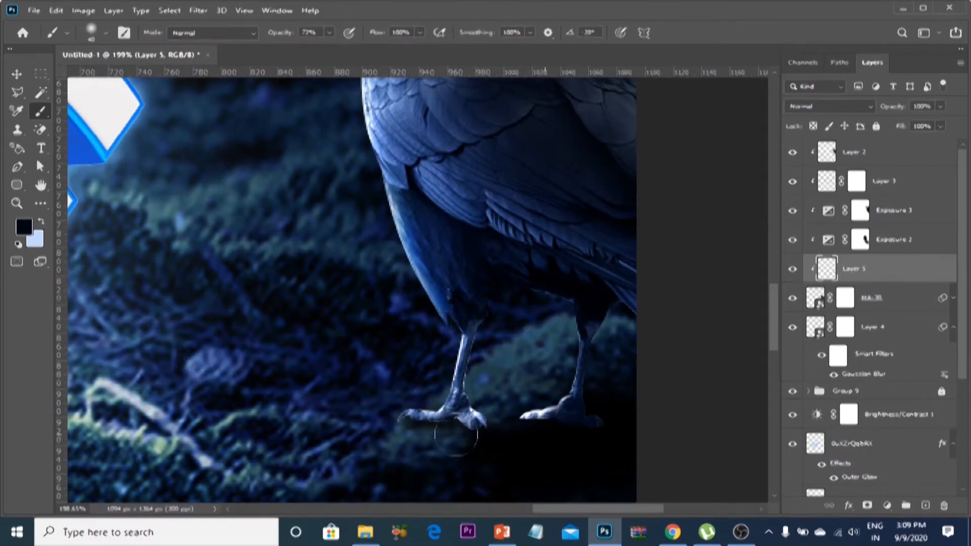
{"action": "key", "text": "ctrl+0"}
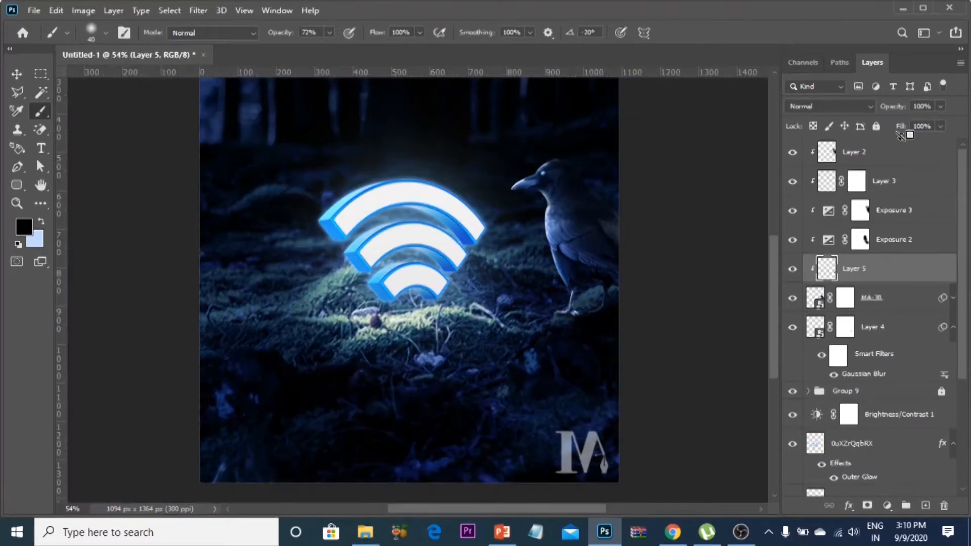
Compare the image with and without the MA-38 crow and its Layer 4 shadow by toggling each layer's visibility.
{"action": "left_click", "coordinate": [817, 300]}
{"action": "left_click", "coordinate": [793, 299]}
{"action": "left_click", "coordinate": [793, 299]}
{"action": "key", "text": "v"}
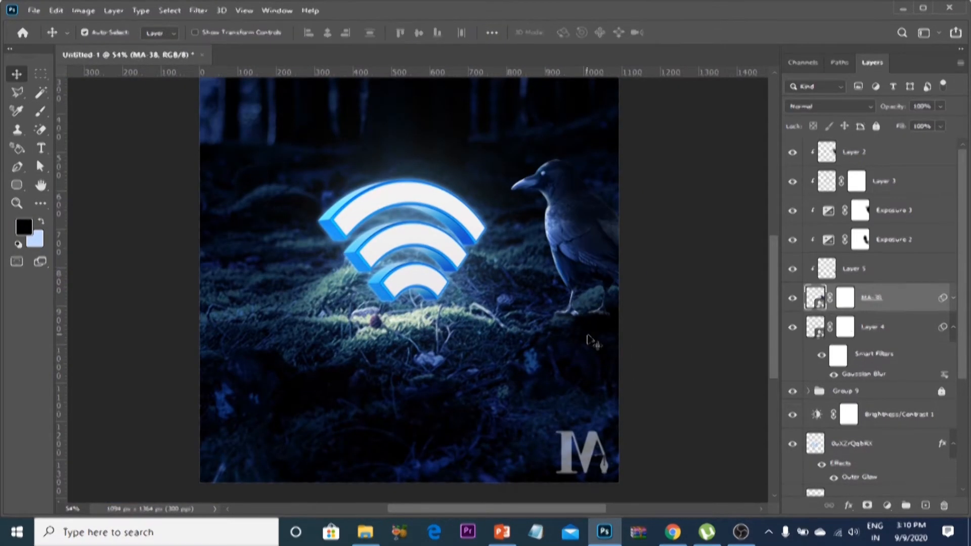
{"action": "left_click", "coordinate": [589, 334]}
{"action": "left_click", "coordinate": [793, 328]}
{"action": "left_click", "coordinate": [793, 328]}
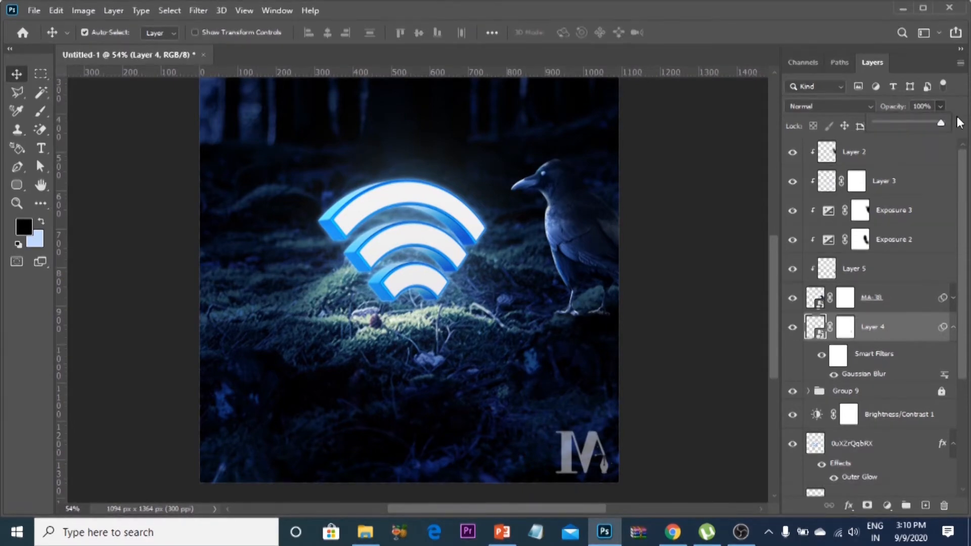
Group all the crow's layers, from Layer 2 down to the Layer 4 shadow.
{"action": "scroll", "coordinate": [556, 195], "scroll_direction": "down", "scroll_amount": 4}
{"action": "left_click", "coordinate": [605, 276]}
{"action": "key", "text": "ctrl+0"}
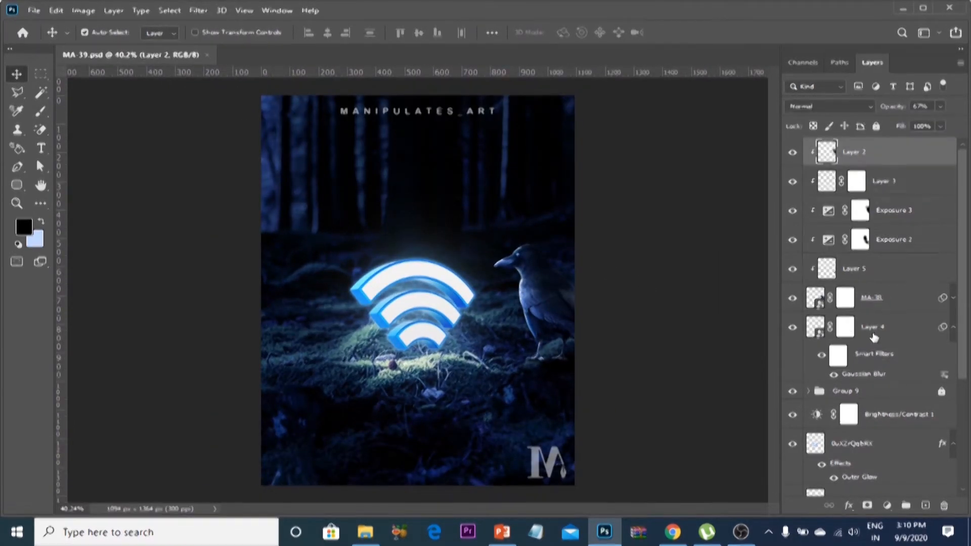
{"action": "left_click", "coordinate": [898, 328], "text": "shift"}
{"action": "key", "text": "ctrl+g"}
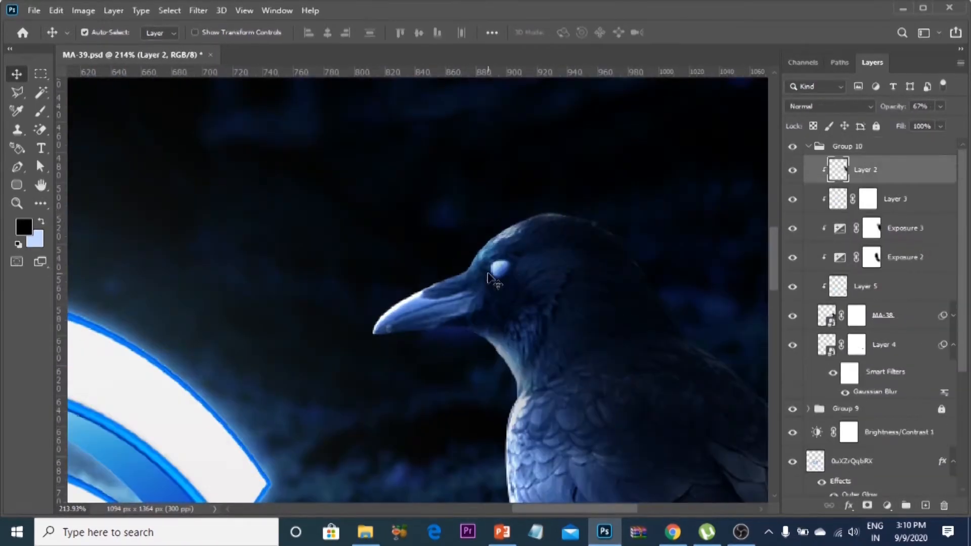
Add a clipped layer at the top of the crow's group and paint the bright eye black.
{"action": "key", "text": "ctrl+shift+n"}
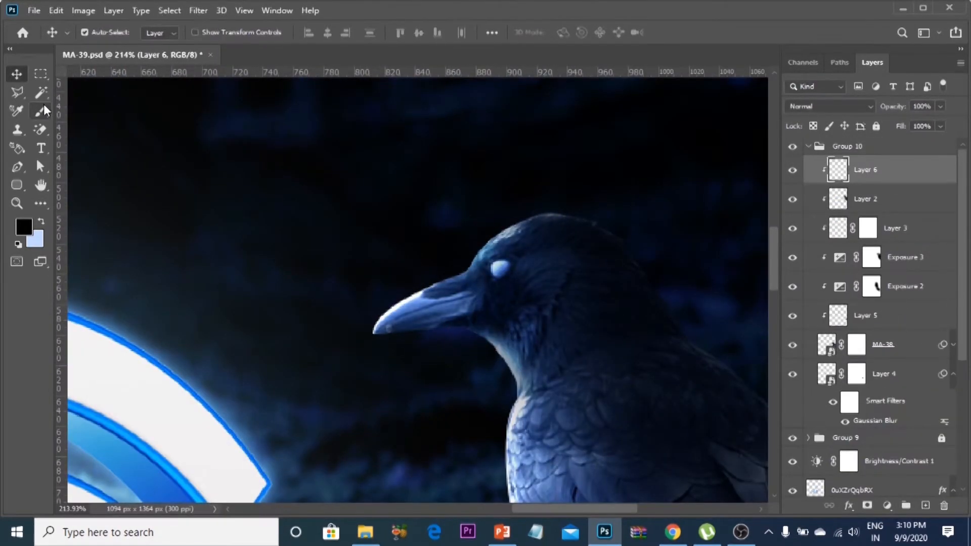
{"action": "left_click", "coordinate": [41, 111]}
{"action": "scroll", "coordinate": [505, 266], "scroll_direction": "up", "scroll_amount": 6}
{"action": "mouse_move", "coordinate": [547, 237]}
{"action": "left_mouse_down"}
{"action": "mouse_move", "coordinate": [528, 248]}
{"action": "mouse_move", "coordinate": [518, 235]}
{"action": "mouse_move", "coordinate": [485, 245]}
{"action": "mouse_move", "coordinate": [484, 218]}
{"action": "mouse_move", "coordinate": [508, 253]}
{"action": "mouse_move", "coordinate": [528, 249]}
{"action": "left_mouse_up"}
{"action": "scroll", "coordinate": [537, 212], "scroll_direction": "down", "scroll_amount": 4}
{"action": "scroll", "coordinate": [551, 230], "scroll_direction": "up", "scroll_amount": 6}
{"action": "mouse_move", "coordinate": [612, 212]}
{"action": "left_mouse_down"}
{"action": "mouse_move", "coordinate": [575, 257]}
{"action": "mouse_move", "coordinate": [542, 259]}
{"action": "left_mouse_up"}
Mask the eye paint on Layer 6 with a 2–3 px brush to restore the eye's rim highlight, then collapse Group 10.
{"action": "left_click", "coordinate": [867, 505]}
{"action": "key", "text": "bracketleft"}
{"action": "key", "text": "bracketleft"}
{"action": "key", "text": "x"}
{"action": "mouse_move", "coordinate": [554, 204]}
{"action": "left_mouse_down"}
{"action": "mouse_move", "coordinate": [514, 259]}
{"action": "mouse_move", "coordinate": [529, 223]}
{"action": "left_mouse_up"}
{"action": "mouse_move", "coordinate": [608, 204]}
{"action": "left_mouse_down"}
{"action": "mouse_move", "coordinate": [596, 273]}
{"action": "mouse_move", "coordinate": [565, 286]}
{"action": "left_mouse_up"}
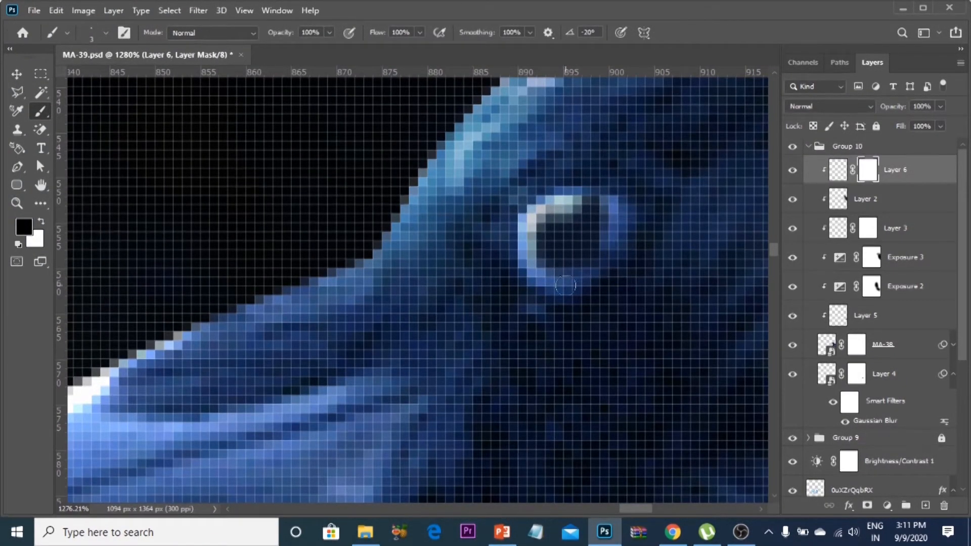
{"action": "scroll", "coordinate": [565, 285], "scroll_direction": "down", "scroll_amount": 6}
{"action": "scroll", "coordinate": [626, 192], "scroll_direction": "up", "scroll_amount": 5}
{"action": "left_click_drag", "start_coordinate": [626, 183], "coordinate": [632, 186]}
{"action": "scroll", "coordinate": [675, 147], "scroll_direction": "down", "scroll_amount": 5}
{"action": "scroll", "coordinate": [693, 148], "scroll_direction": "up", "scroll_amount": 2}
{"action": "scroll", "coordinate": [642, 176], "scroll_direction": "up", "scroll_amount": 4}
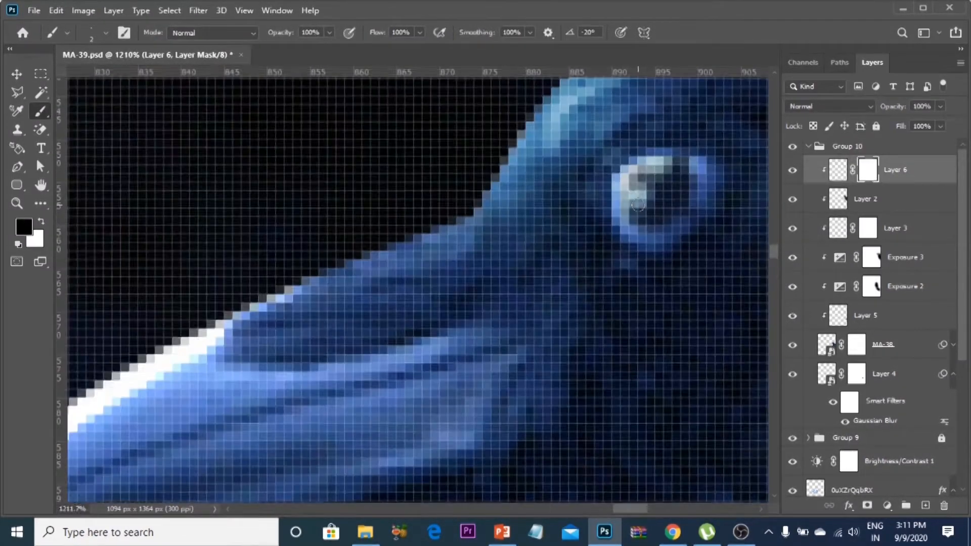
{"action": "scroll", "coordinate": [638, 205], "scroll_direction": "down", "scroll_amount": 8}
{"action": "left_click", "coordinate": [17, 74]}
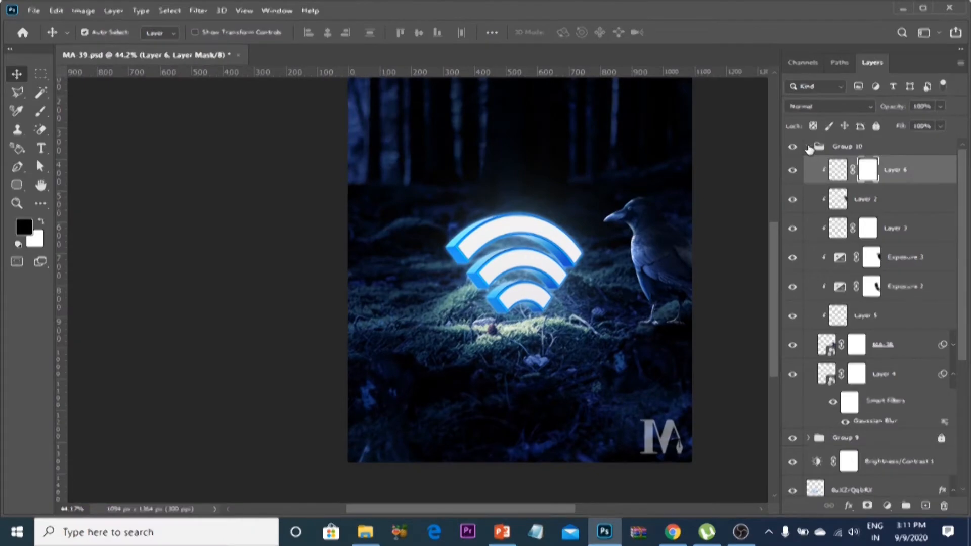
{"action": "left_click", "coordinate": [809, 147]}
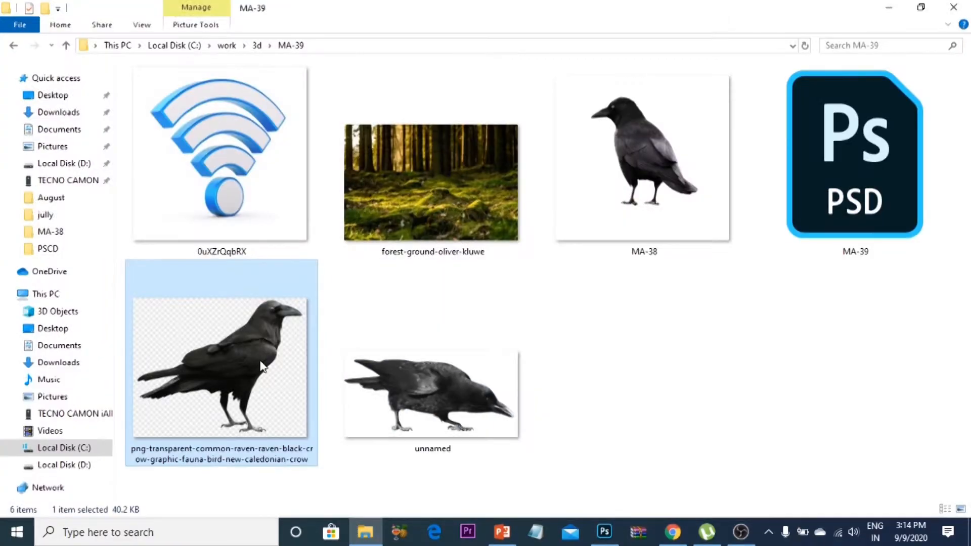
Place the common raven PNG from the MA-39 folder and remove its checkered background with the Magic Eraser tool.
{"action": "left_click_drag", "start_coordinate": [260, 367], "coordinate": [455, 290]}
{"action": "left_click_drag", "start_coordinate": [509, 268], "coordinate": [527, 267]}
{"action": "key", "text": "Return"}
{"action": "left_click", "coordinate": [40, 130]}
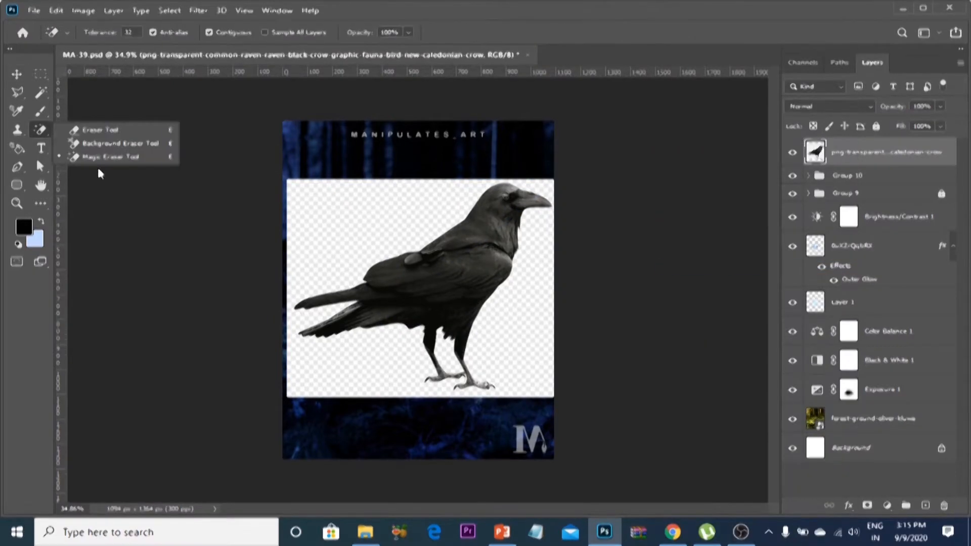
{"action": "left_click", "coordinate": [126, 159]}
{"action": "left_click", "coordinate": [449, 358]}
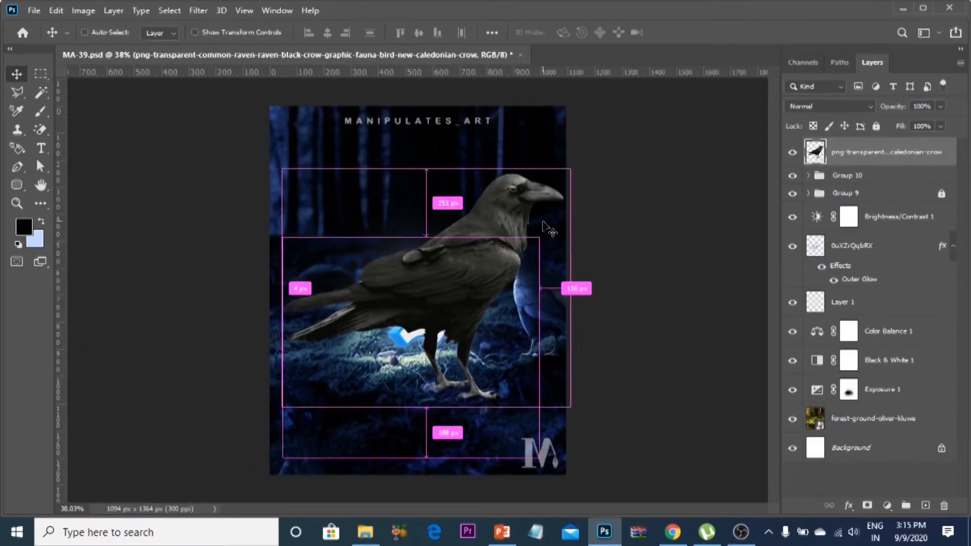
{"action": "left_click_drag", "start_coordinate": [461, 223], "coordinate": [479, 434]}
{"action": "key", "text": "Delete"}
{"action": "key", "text": "ctrl+d"}
Scale down the new crow and position it at the image's left edge, facing the Wi-Fi symbol.
{"action": "key", "text": "v"}
{"action": "key", "text": "ctrl+t"}
{"action": "left_click_drag", "start_coordinate": [449, 187], "coordinate": [384, 239]}
{"action": "left_click_drag", "start_coordinate": [375, 248], "coordinate": [335, 282]}
{"action": "key", "text": "Return"}
Apply a Color Balance adjustment to the new crow's midtones with levels -65, 0 and +73.
{"action": "left_click", "coordinate": [84, 10]}
{"action": "mouse_move", "coordinate": [102, 45]}
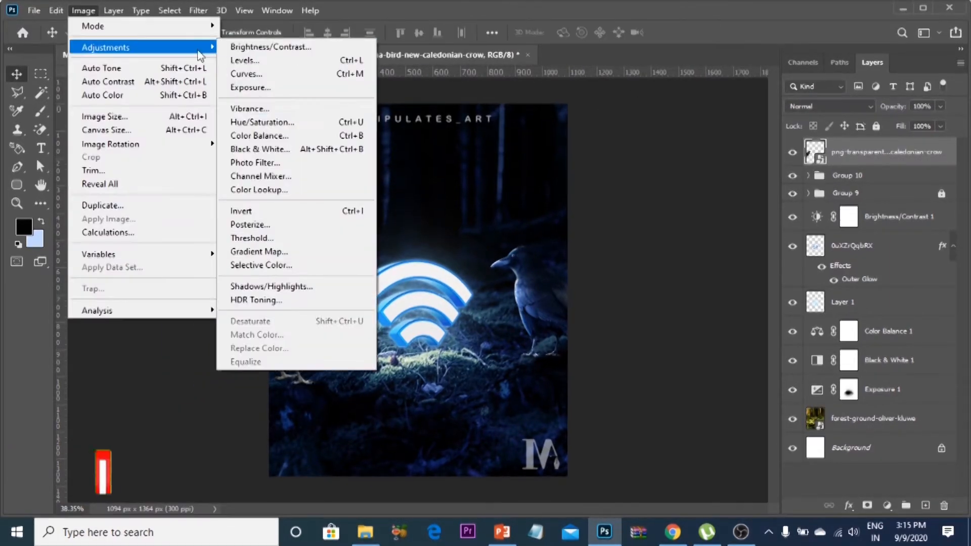
{"action": "left_click", "coordinate": [260, 132]}
{"action": "left_click_drag", "start_coordinate": [717, 142], "coordinate": [717, 143]}
{"action": "left_click_drag", "start_coordinate": [692, 108], "coordinate": [658, 109]}
{"action": "left_click_drag", "start_coordinate": [717, 143], "coordinate": [729, 144]}
{"action": "left_click_drag", "start_coordinate": [659, 110], "coordinate": [656, 109]}
{"action": "left_click_drag", "start_coordinate": [729, 143], "coordinate": [747, 142]}
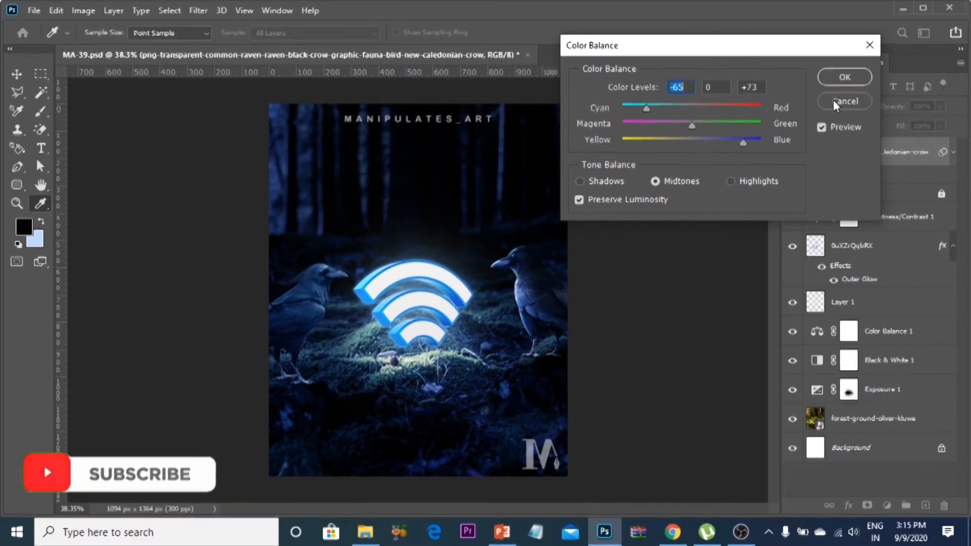
{"action": "left_click", "coordinate": [844, 76]}
{"action": "left_click_drag", "start_coordinate": [476, 187], "coordinate": [459, 245]}
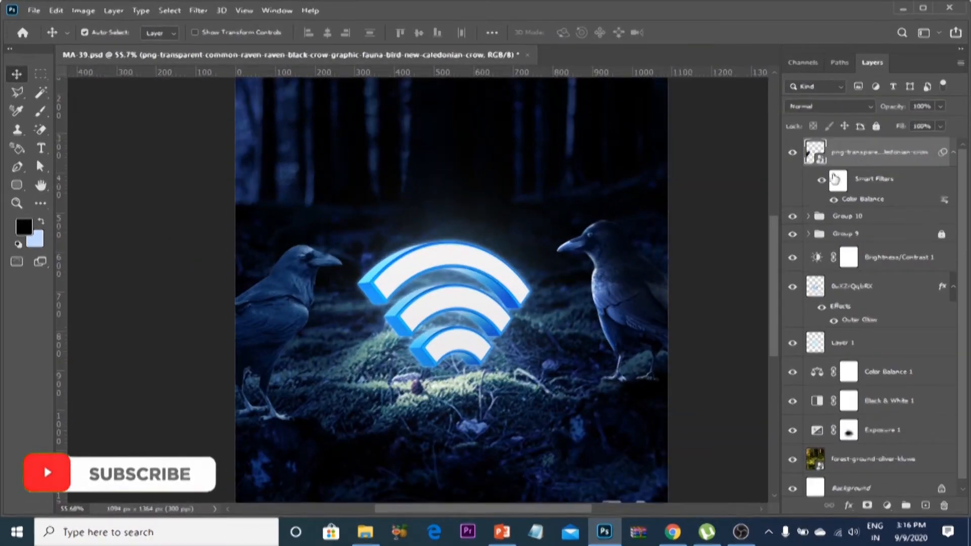
Clip an Exposure adjustment with gamma correction 0.61 to the new crow and brush its mask over the side facing the light.
{"action": "left_click", "coordinate": [887, 505]}
{"action": "left_click", "coordinate": [821, 336]}
{"action": "key", "text": "ctrl+alt+g"}
{"action": "left_click_drag", "start_coordinate": [691, 267], "coordinate": [719, 269]}
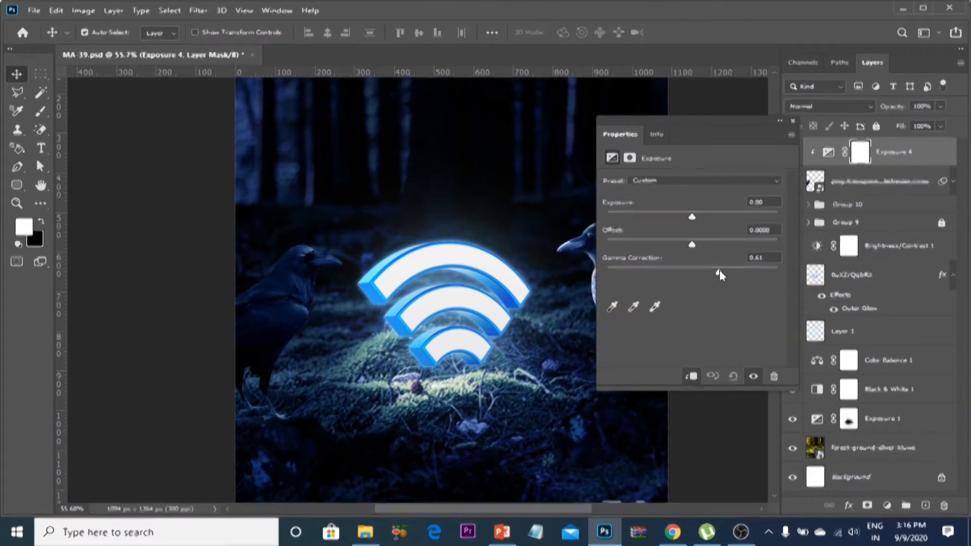
{"action": "left_click", "coordinate": [792, 121]}
{"action": "key", "text": "b"}
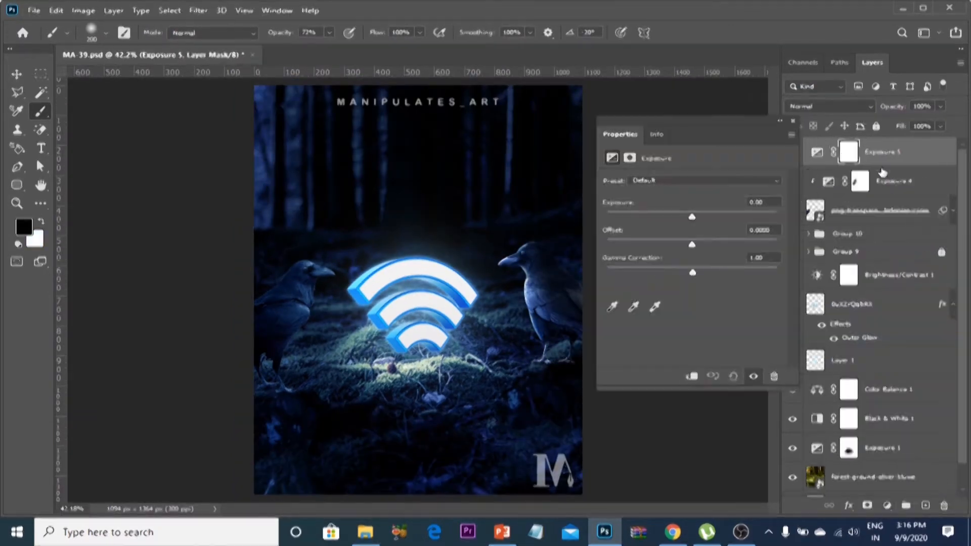
Clip a second Exposure adjustment to the new crow with exposure +1.00 and refine the exposure masks.
{"action": "left_click_drag", "start_coordinate": [692, 216], "coordinate": [710, 216]}
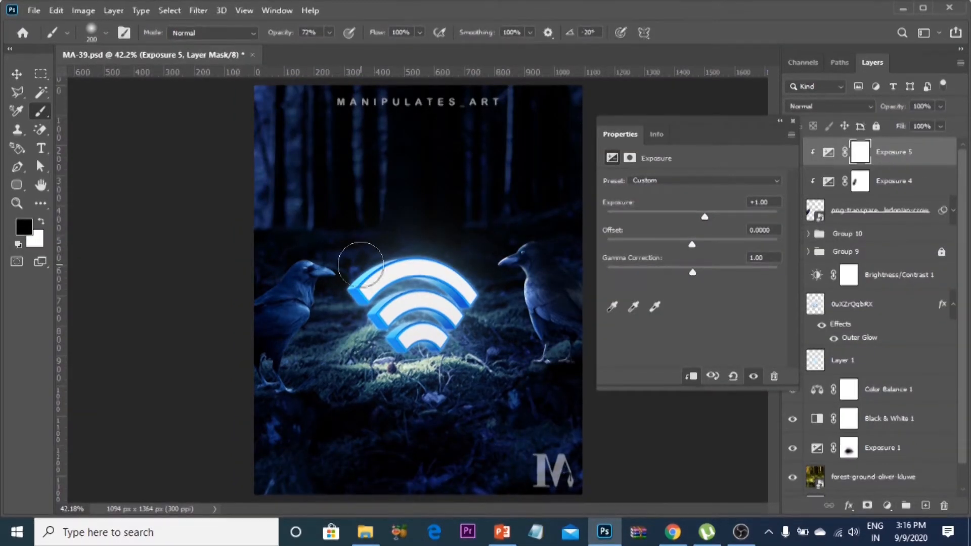
{"action": "left_click", "coordinate": [792, 120]}
{"action": "left_click", "coordinate": [859, 181]}
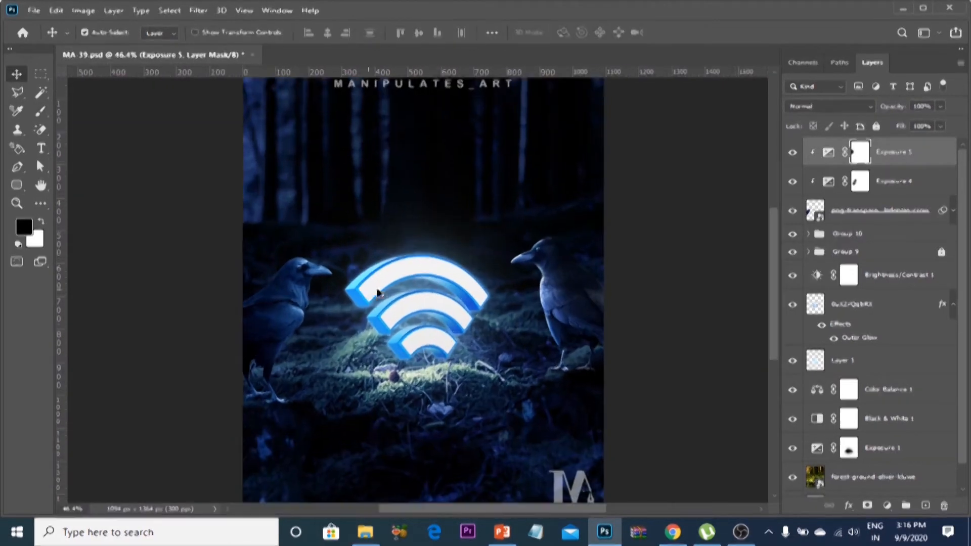
Edit the new crow's Color Balance smart filter to shift its colour slightly further toward blue.
{"action": "left_click", "coordinate": [953, 210]}
{"action": "double_click", "coordinate": [863, 257]}
{"action": "left_click_drag", "start_coordinate": [730, 141], "coordinate": [735, 141]}
{"action": "left_click", "coordinate": [844, 77]}
Add a layer mask to the new crow and remove the light fringe beneath its beak with a small hard black brush at 100% opacity.
{"action": "scroll", "coordinate": [507, 304], "scroll_direction": "up", "scroll_amount": 5}
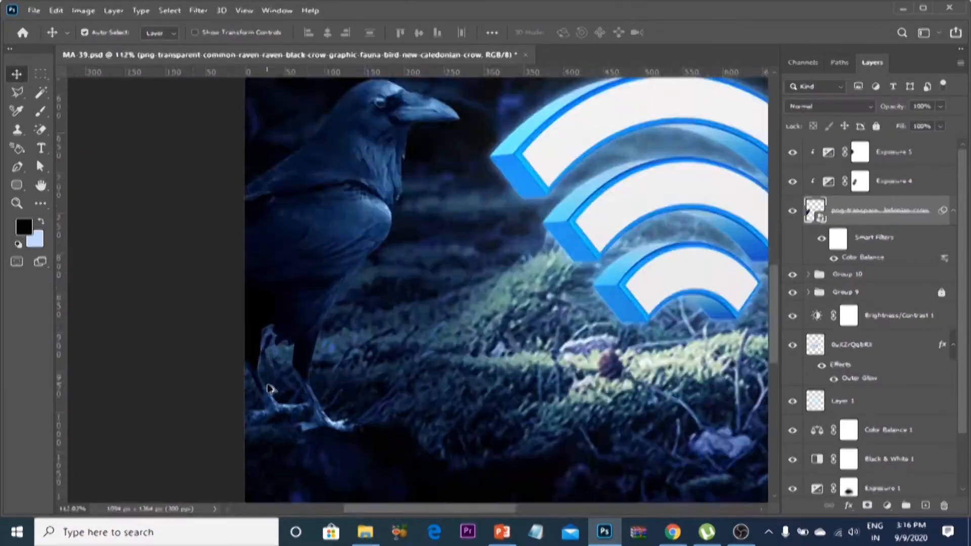
{"action": "scroll", "coordinate": [507, 303], "scroll_direction": "down", "scroll_amount": 5}
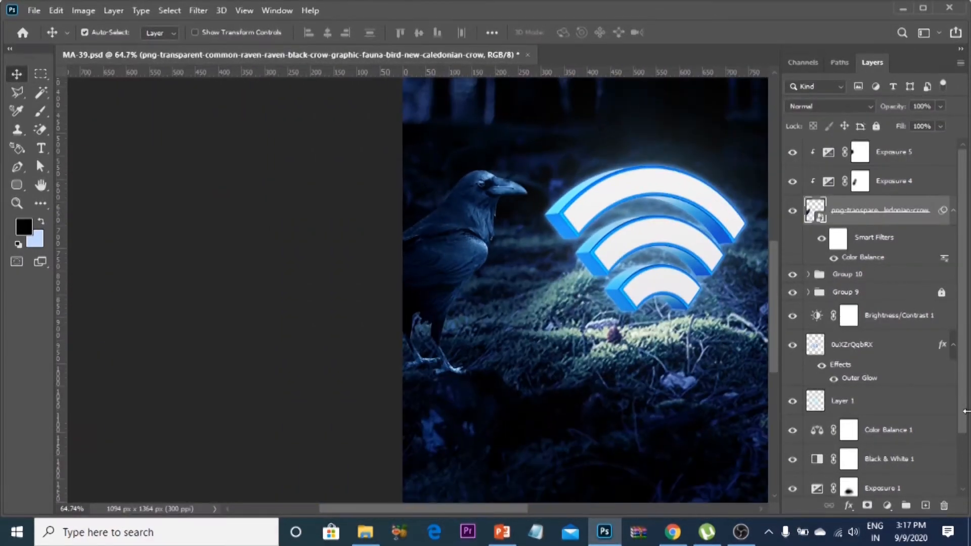
{"action": "left_click", "coordinate": [41, 111]}
{"action": "right_click", "coordinate": [551, 231]}
{"action": "left_click", "coordinate": [622, 334]}
{"action": "left_click", "coordinate": [359, 262]}
{"action": "left_click_drag", "start_coordinate": [444, 226], "coordinate": [726, 158]}
{"action": "left_click_drag", "start_coordinate": [693, 215], "coordinate": [508, 304]}
{"action": "key", "text": "bracketleft"}
{"action": "key", "text": "bracketleft"}
{"action": "key", "text": "bracketleft"}
{"action": "key", "text": "bracketleft"}
{"action": "key", "text": "bracketleft"}
{"action": "key", "text": "bracketleft"}
{"action": "key", "text": "bracketleft"}
{"action": "key", "text": "bracketleft"}
{"action": "key", "text": "bracketleft"}
{"action": "key", "text": "bracketleft"}
{"action": "key", "text": "bracketleft"}
{"action": "key", "text": "bracketleft"}
{"action": "key", "text": "bracketleft"}
{"action": "key", "text": "bracketleft"}
{"action": "key", "text": "bracketleft"}
{"action": "key", "text": "bracketleft"}
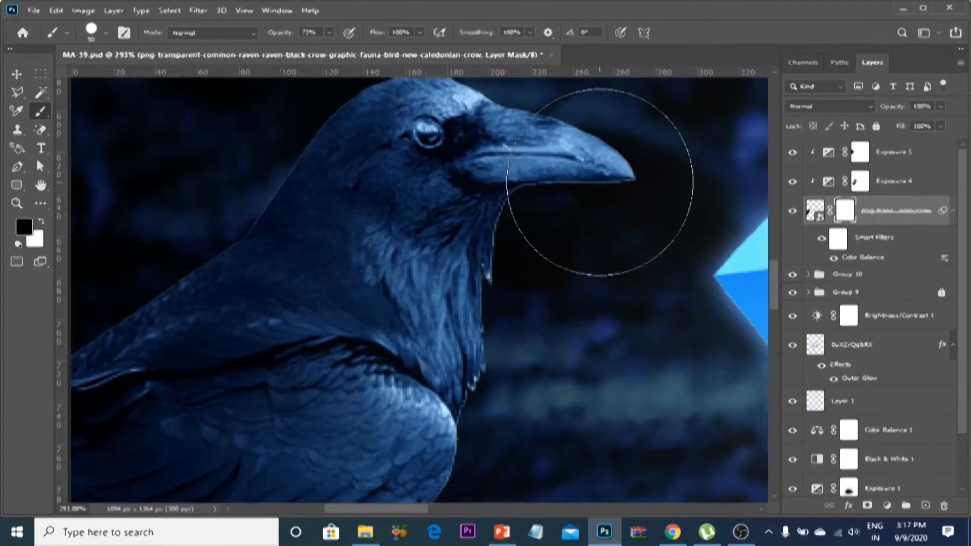
{"action": "scroll", "coordinate": [595, 199], "scroll_direction": "up", "scroll_amount": 2}
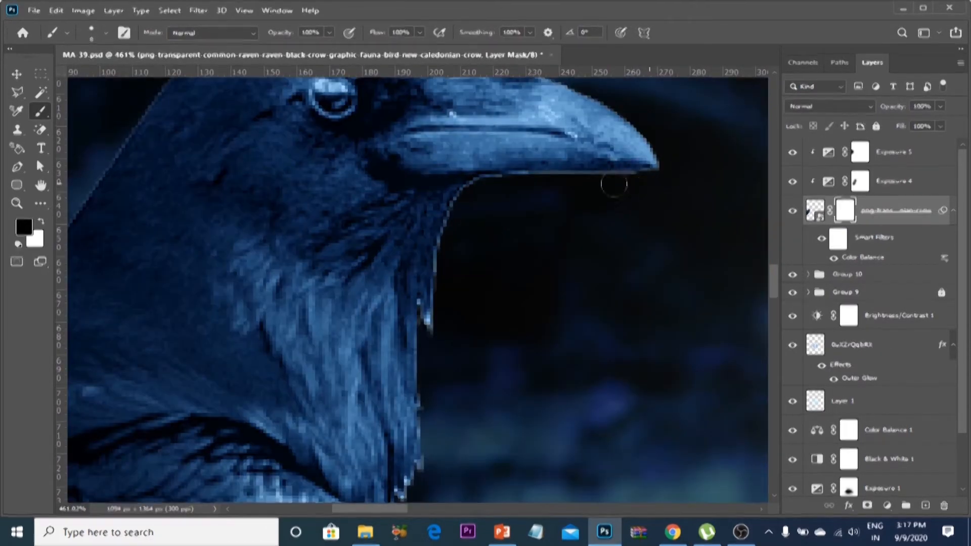
{"action": "left_click_drag", "start_coordinate": [483, 231], "coordinate": [483, 186]}
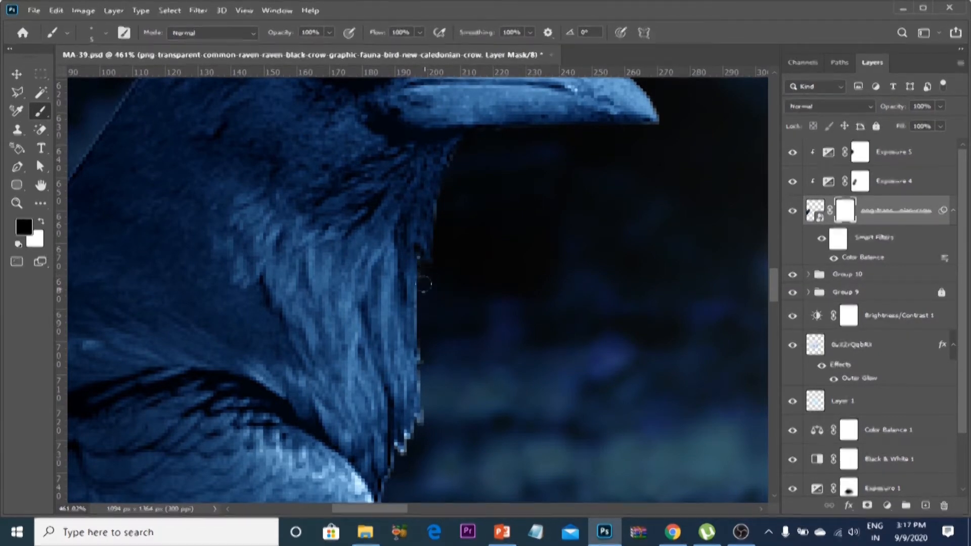
Mask out the light fringe along the new crow's throat and breast with the small black brush.
{"action": "left_click", "coordinate": [24, 227]}
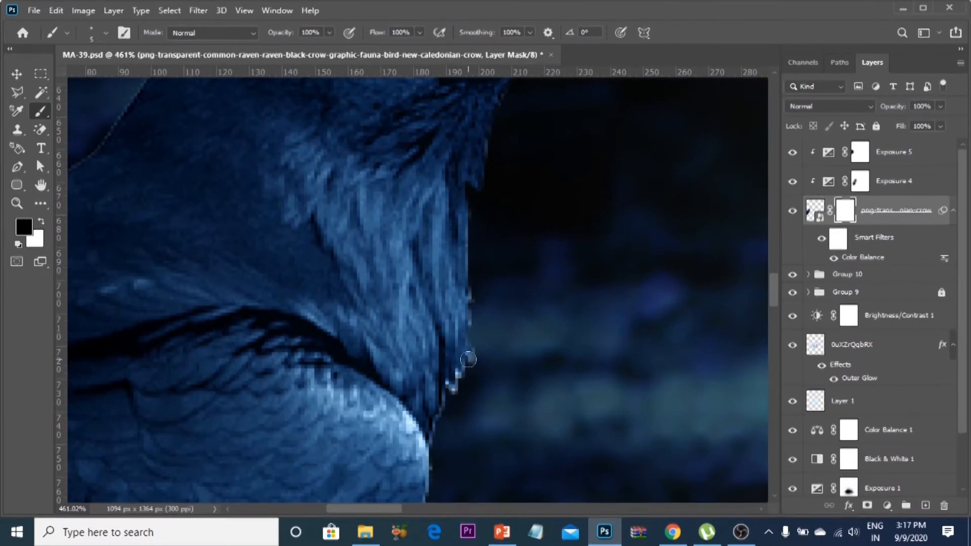
{"action": "left_click_drag", "start_coordinate": [447, 396], "coordinate": [524, 236]}
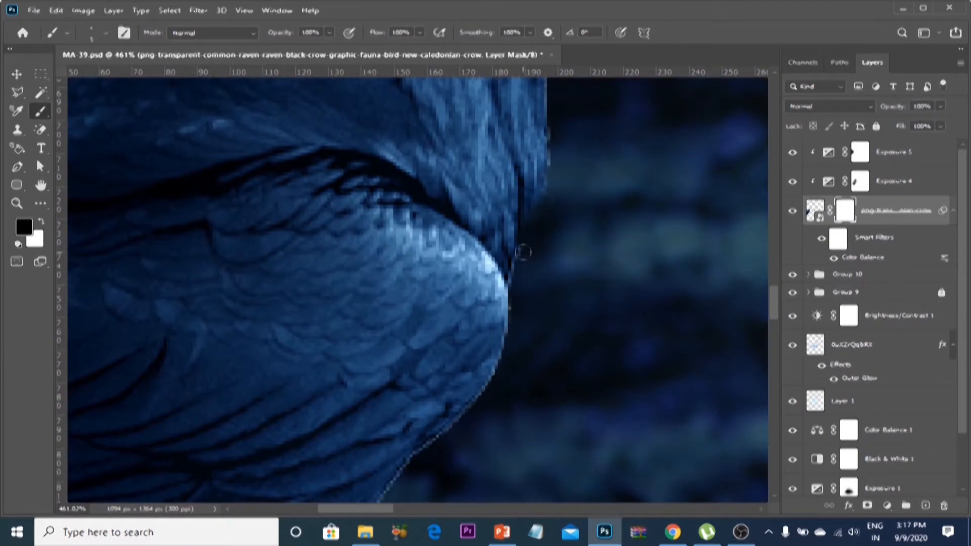
{"action": "left_click_drag", "start_coordinate": [466, 437], "coordinate": [538, 279]}
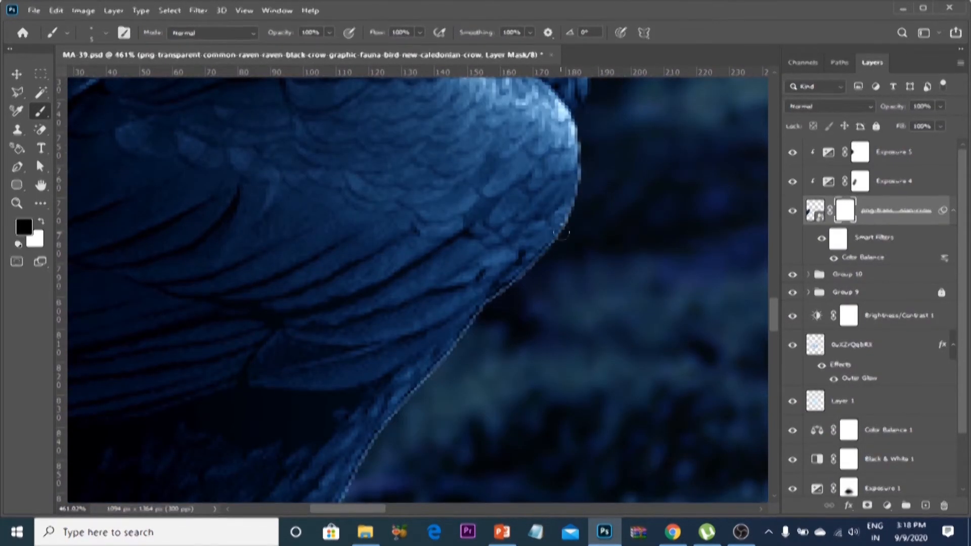
{"action": "left_click_drag", "start_coordinate": [498, 303], "coordinate": [583, 197]}
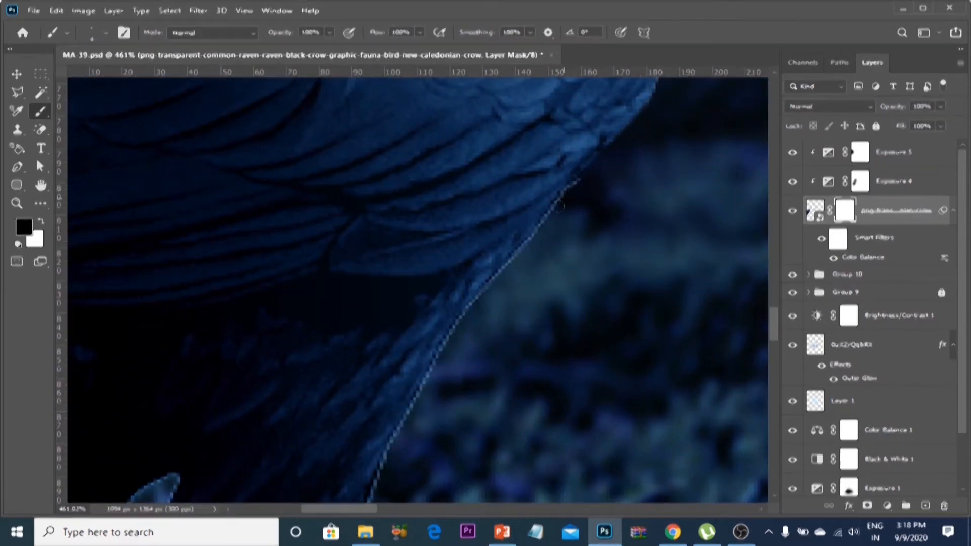
Mask out the light fringe along the new crow's belly and the outer edge of its front leg with a 4 px brush.
{"action": "left_click_drag", "start_coordinate": [477, 303], "coordinate": [575, 225]}
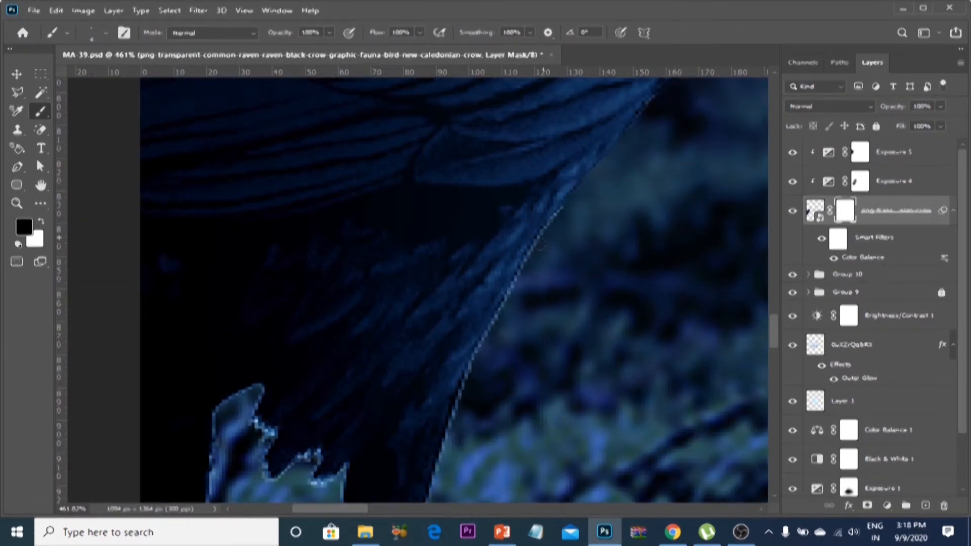
{"action": "left_click_drag", "start_coordinate": [477, 354], "coordinate": [533, 233]}
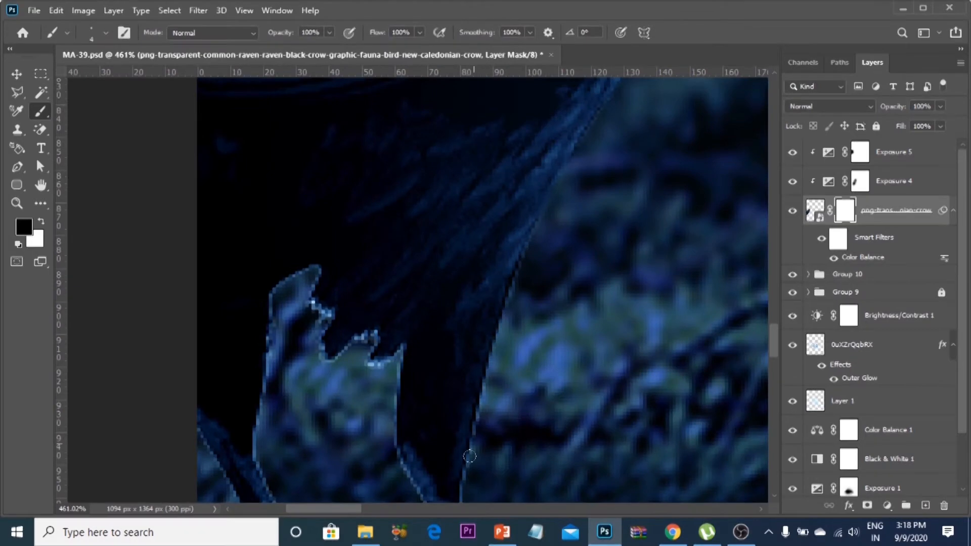
{"action": "left_click_drag", "start_coordinate": [487, 415], "coordinate": [547, 281]}
{"action": "left_click_drag", "start_coordinate": [595, 303], "coordinate": [546, 197]}
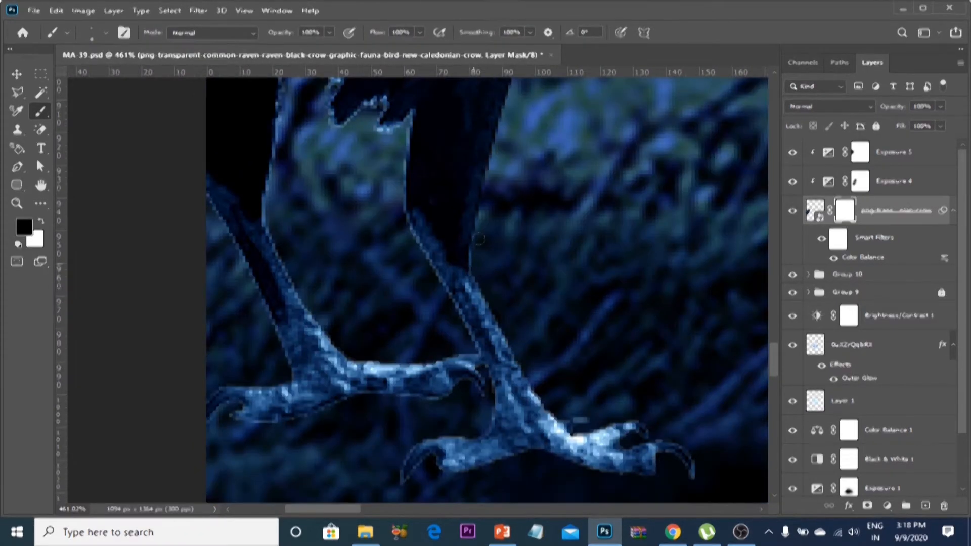
Mask out the light fringe along the inner edge of the crow's front leg and the ragged feathers between its legs with the small black brush.
{"action": "mouse_move", "coordinate": [427, 275]}
{"action": "left_mouse_down"}
{"action": "mouse_move", "coordinate": [468, 258]}
{"action": "mouse_move", "coordinate": [552, 406]}
{"action": "left_mouse_up"}
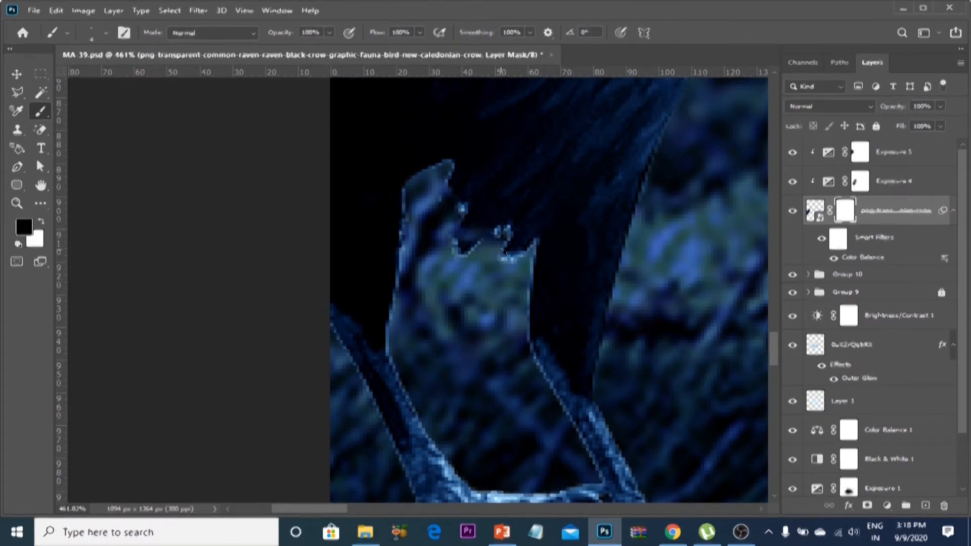
{"action": "left_click_drag", "start_coordinate": [585, 316], "coordinate": [562, 273]}
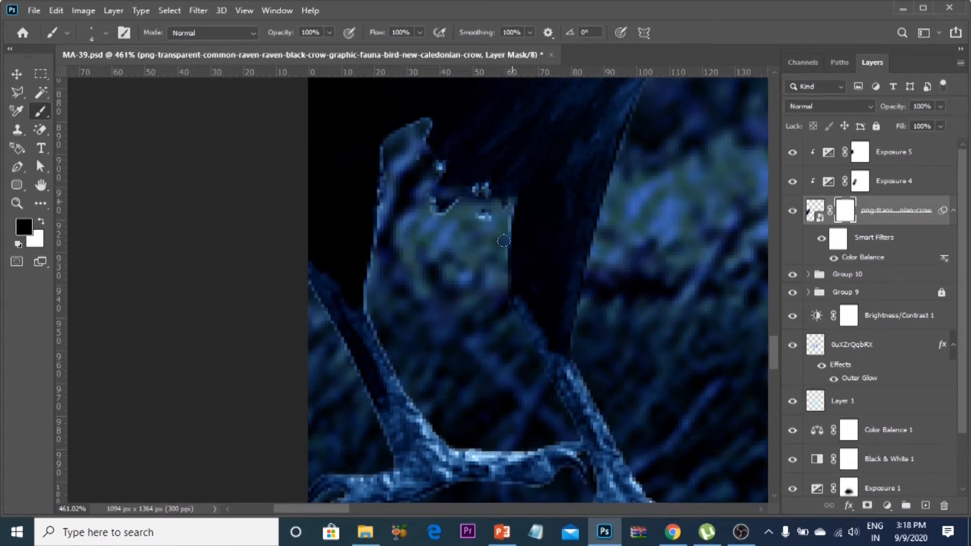
{"action": "scroll", "coordinate": [479, 189], "scroll_direction": "up", "scroll_amount": 5}
{"action": "mouse_move", "coordinate": [495, 194]}
{"action": "left_mouse_down"}
{"action": "mouse_move", "coordinate": [420, 233]}
{"action": "mouse_move", "coordinate": [402, 207]}
{"action": "left_mouse_up"}
{"action": "left_click", "coordinate": [470, 191]}
{"action": "mouse_move", "coordinate": [418, 158]}
{"action": "left_mouse_down"}
{"action": "mouse_move", "coordinate": [412, 151]}
{"action": "mouse_move", "coordinate": [468, 262]}
{"action": "left_mouse_up"}
{"action": "left_click_drag", "start_coordinate": [464, 187], "coordinate": [442, 195]}
{"action": "scroll", "coordinate": [423, 263], "scroll_direction": "down", "scroll_amount": 9}
Outline the fringed gap between the crow's legs with the Polygonal Lasso along the feather edge, clear it on the layer mask and deselect.
{"action": "left_click", "coordinate": [17, 92]}
{"action": "scroll", "coordinate": [413, 294], "scroll_direction": "up", "scroll_amount": 5}
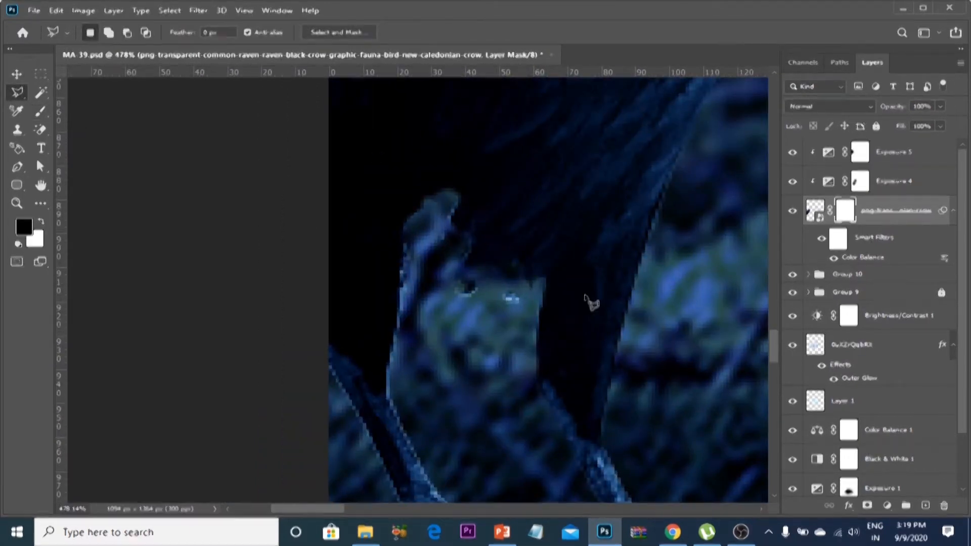
{"action": "key", "text": "]"}
{"action": "mouse_move", "coordinate": [478, 203]}
{"action": "left_mouse_down"}
{"action": "mouse_move", "coordinate": [444, 181]}
{"action": "mouse_move", "coordinate": [492, 210]}
{"action": "left_mouse_up"}
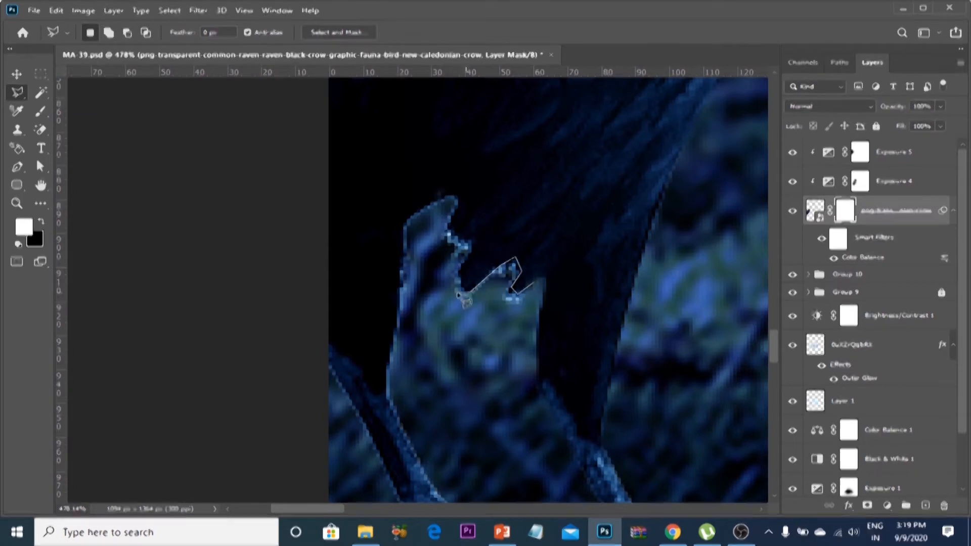
{"action": "left_click", "coordinate": [386, 392]}
{"action": "scroll", "coordinate": [420, 445], "scroll_direction": "down", "scroll_amount": 3}
{"action": "double_click", "coordinate": [532, 197]}
{"action": "key", "text": "Delete"}
{"action": "key", "text": "ctrl+d"}
{"action": "left_click_drag", "start_coordinate": [440, 314], "coordinate": [520, 353]}
{"action": "left_click", "coordinate": [409, 234]}
{"action": "key", "text": "Escape"}
{"action": "key", "text": "ctrl+0"}
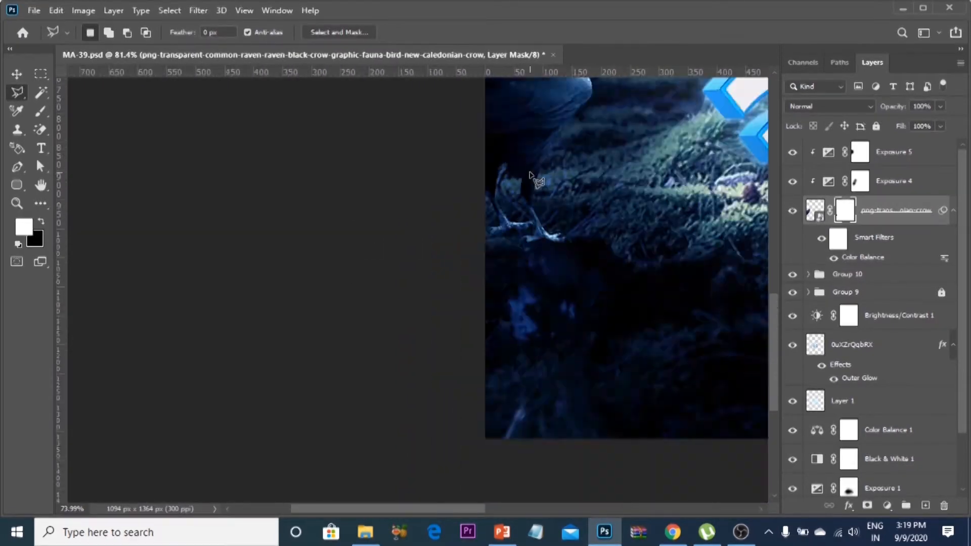
Add a new clipped layer above Exposure 5 and darken the crow's legs and feet with a soft black brush at 72% opacity.
{"action": "left_click_drag", "start_coordinate": [246, 443], "coordinate": [407, 423]}
{"action": "scroll", "coordinate": [407, 422], "scroll_direction": "up", "scroll_amount": 4}
{"action": "left_click", "coordinate": [894, 156]}
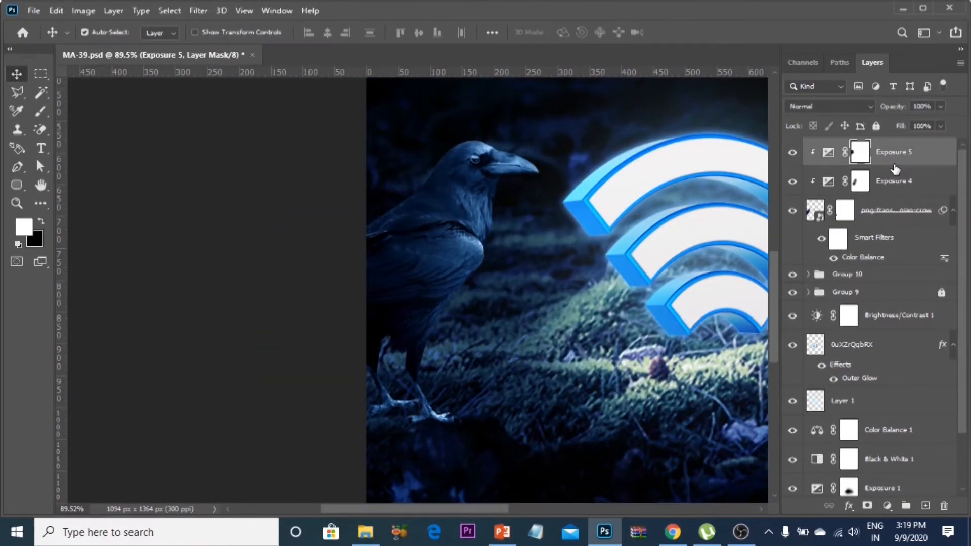
{"action": "key", "text": "ctrl+alt+shift+n"}
{"action": "key", "text": "bracketright"}
{"action": "key", "text": "bracketright"}
{"action": "key", "text": "bracketright"}
{"action": "key", "text": "bracketright"}
{"action": "right_click", "coordinate": [436, 277], "text": "ctrl"}
{"action": "right_click", "coordinate": [435, 278]}
{"action": "double_click", "coordinate": [482, 294]}
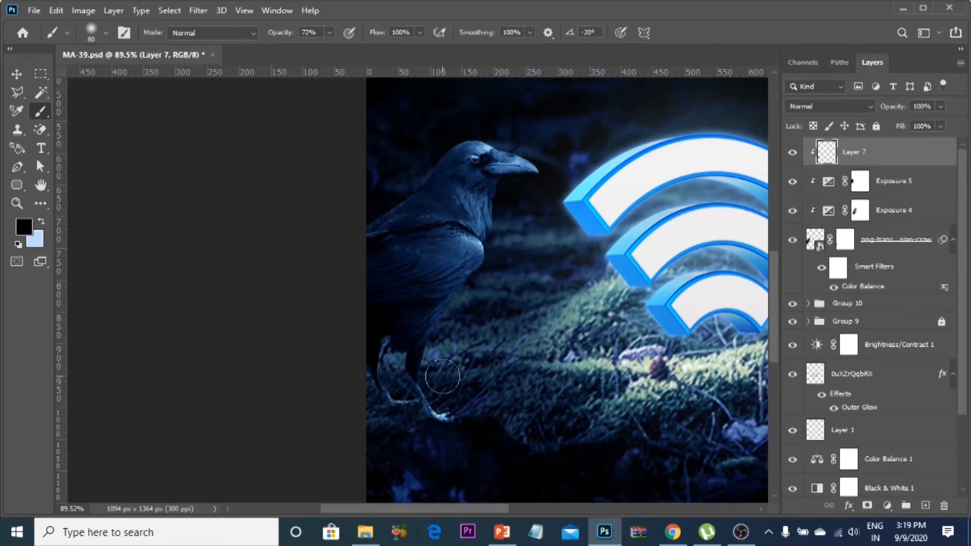
{"action": "key", "text": "x"}
{"action": "scroll", "coordinate": [442, 431], "scroll_direction": "up", "scroll_amount": 4}
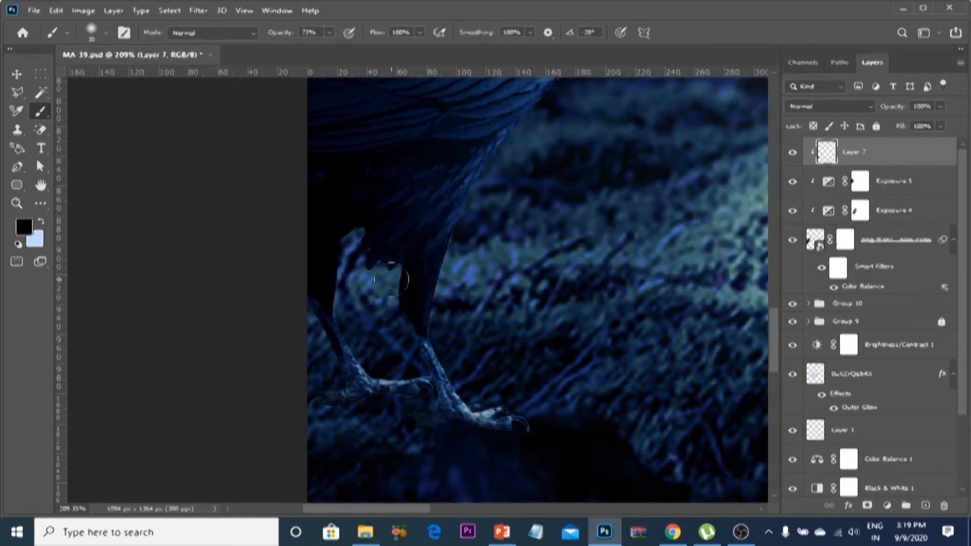
Add a layer mask to the shading layer and bring back some light on the feet with a soft 15 px black brush.
{"action": "scroll", "coordinate": [516, 327], "scroll_direction": "down", "scroll_amount": 3}
{"action": "left_click", "coordinate": [867, 505]}
{"action": "scroll", "coordinate": [511, 327], "scroll_direction": "up", "scroll_amount": 4}
{"action": "key", "text": "bracketleft"}
{"action": "scroll", "coordinate": [304, 399], "scroll_direction": "down", "scroll_amount": 5}
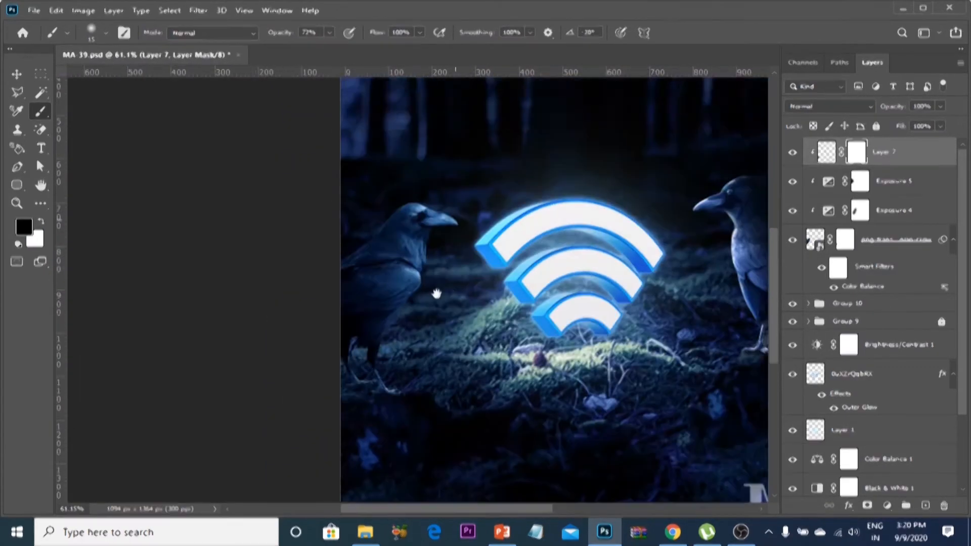
Load the crow's outline as a selection and fill it with a dark colour on a new layer above Group 10, deselecting the outline.
{"action": "key", "text": "v"}
{"action": "left_click", "coordinate": [887, 304]}
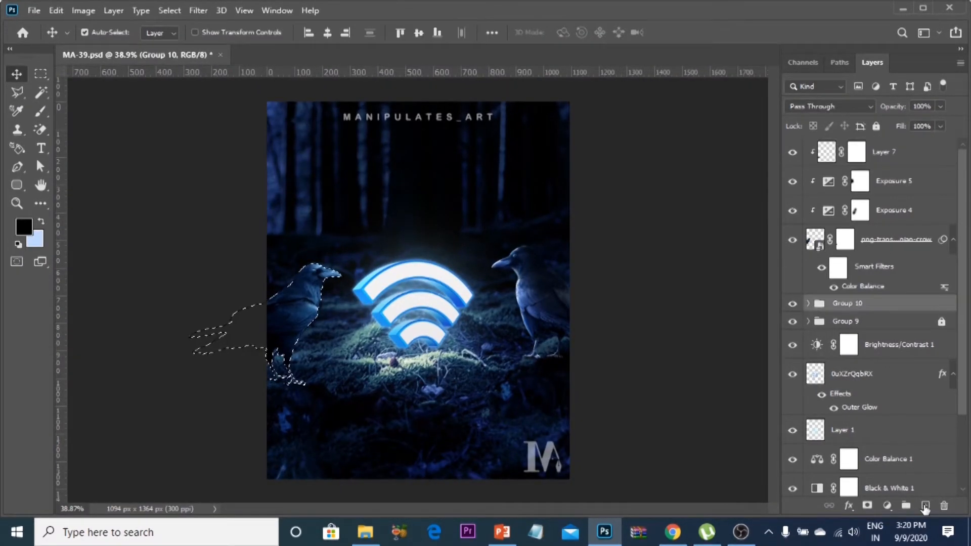
{"action": "left_click", "coordinate": [925, 506]}
{"action": "left_click", "coordinate": [24, 227]}
{"action": "left_click", "coordinate": [293, 328]}
{"action": "left_click", "coordinate": [904, 261]}
{"action": "key", "text": "alt+BackSpace"}
{"action": "key", "text": "ctrl+d"}
Flatten and distort the dark silhouette with Free Transform so it lies on the ground as a shadow from the crow's feet.
{"action": "key", "text": "ctrl+t"}
{"action": "left_click_drag", "start_coordinate": [304, 263], "coordinate": [311, 379]}
{"action": "scroll", "coordinate": [297, 356], "scroll_direction": "up", "scroll_amount": 4}
{"action": "left_click_drag", "start_coordinate": [292, 379], "coordinate": [164, 381]}
{"action": "left_click_drag", "start_coordinate": [284, 405], "coordinate": [323, 409]}
{"action": "left_click_drag", "start_coordinate": [447, 439], "coordinate": [449, 398]}
{"action": "left_click_drag", "start_coordinate": [304, 412], "coordinate": [302, 424]}
{"action": "left_click_drag", "start_coordinate": [442, 405], "coordinate": [561, 398]}
{"action": "left_click_drag", "start_coordinate": [313, 380], "coordinate": [327, 345]}
{"action": "left_click", "coordinate": [707, 33]}
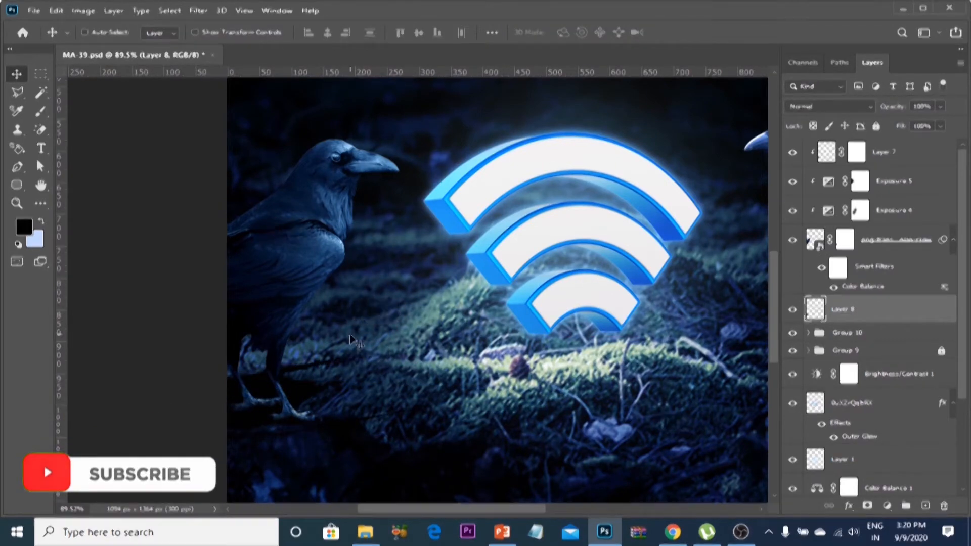
Paint a soft contact shadow under the crow's feet on Layer 8 with a 70 px black brush at 72% opacity.
{"action": "scroll", "coordinate": [326, 345], "scroll_direction": "down", "scroll_amount": 3}
{"action": "key", "text": "e"}
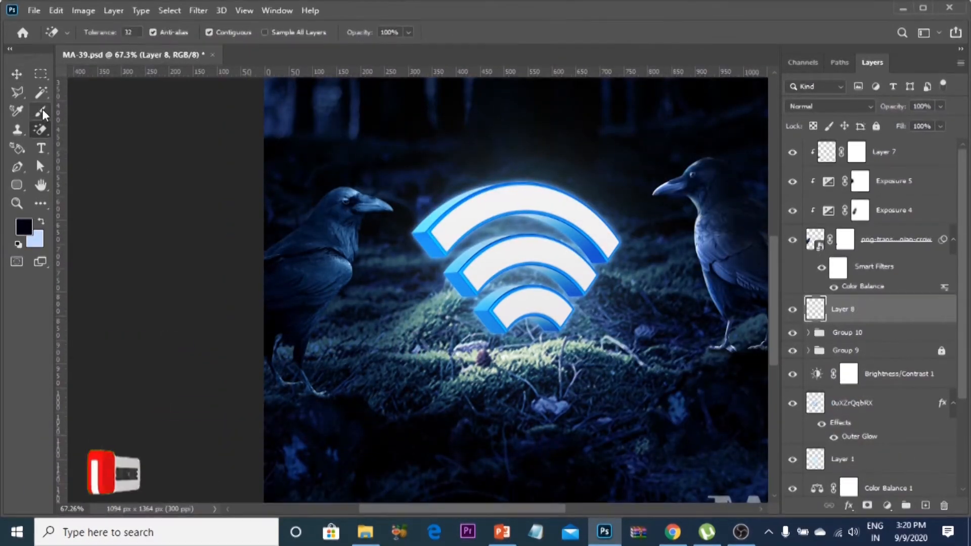
{"action": "key", "text": "b"}
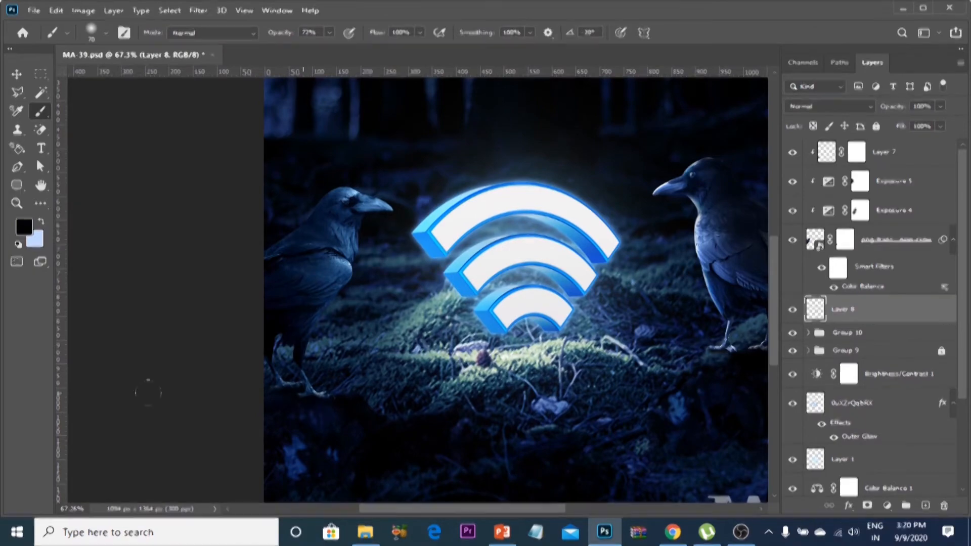
{"action": "scroll", "coordinate": [332, 375], "scroll_direction": "down", "scroll_amount": 3}
{"action": "scroll", "coordinate": [288, 399], "scroll_direction": "up", "scroll_amount": 5}
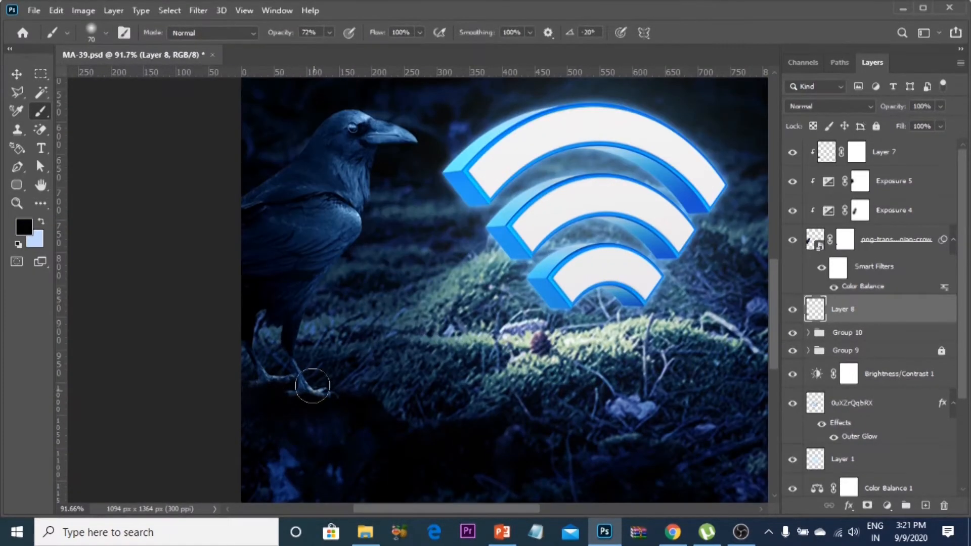
{"action": "scroll", "coordinate": [314, 390], "scroll_direction": "down", "scroll_amount": 4}
Shade the crow's feet further on Layer 7 with the soft 70 px black brush at 48% opacity.
{"action": "left_click", "coordinate": [893, 152]}
{"action": "scroll", "coordinate": [290, 407], "scroll_direction": "up", "scroll_amount": 7}
{"action": "left_click_drag", "start_coordinate": [285, 34], "coordinate": [268, 33]}
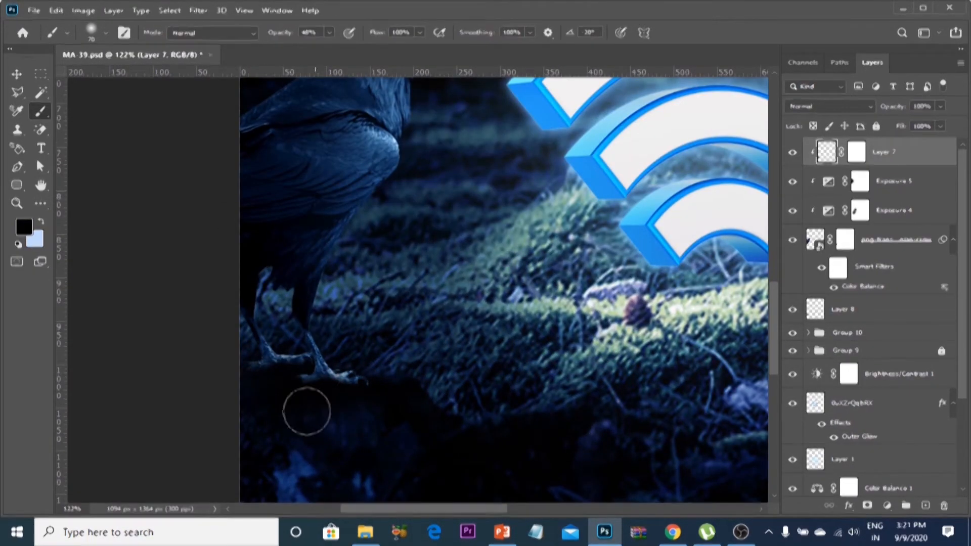
{"action": "scroll", "coordinate": [444, 143], "scroll_direction": "down", "scroll_amount": 5}
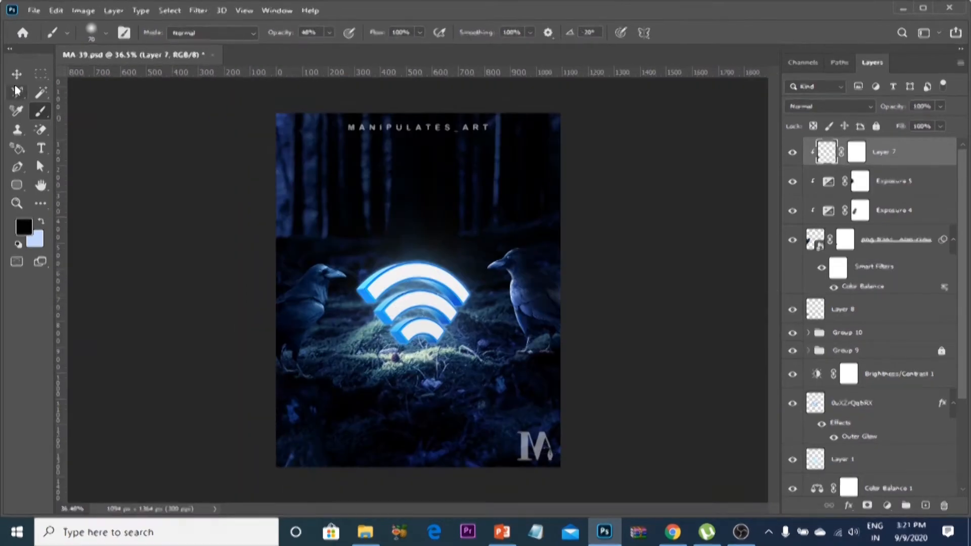
Add a new clipped layer above Layer 7 and sample a light blue brush colour from the other crow's plumage.
{"action": "key", "text": "v"}
{"action": "scroll", "coordinate": [508, 296], "scroll_direction": "up", "scroll_amount": 8}
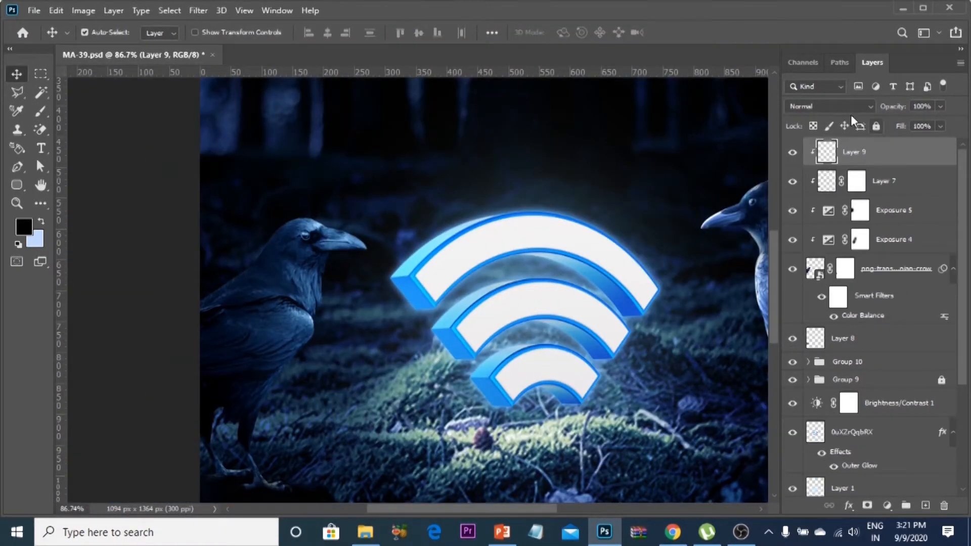
{"action": "left_click_drag", "start_coordinate": [728, 283], "coordinate": [619, 247]}
{"action": "key", "text": "b"}
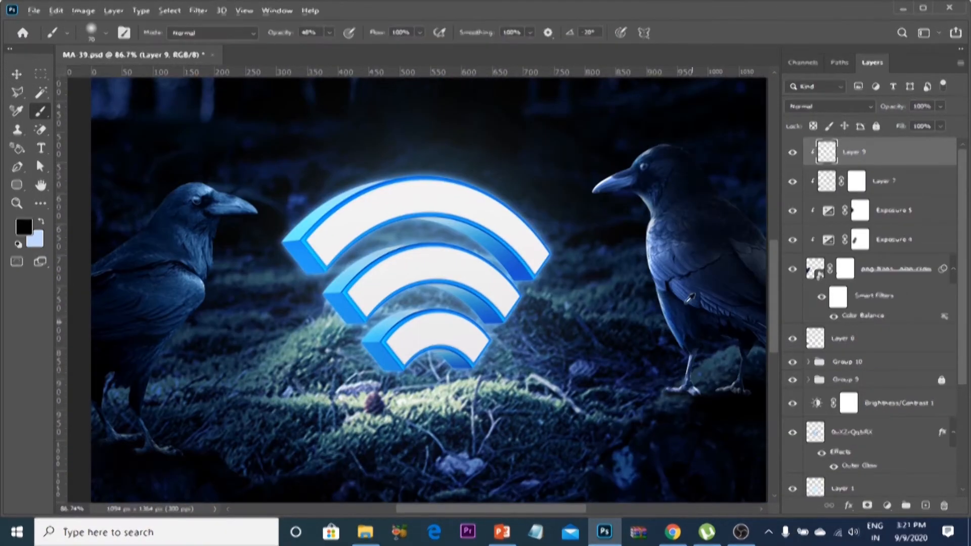
{"action": "scroll", "coordinate": [225, 257], "scroll_direction": "up", "scroll_amount": 3}
Paint soft light-blue highlights over the crow's head, throat and breast with a 40 px brush, raising the brush opacity to 100%.
{"action": "left_click_drag", "start_coordinate": [217, 234], "coordinate": [332, 222]}
{"action": "key", "text": "bracketleft"}
{"action": "key", "text": "bracketleft"}
{"action": "key", "text": "bracketleft"}
{"action": "left_click_drag", "start_coordinate": [341, 167], "coordinate": [323, 267]}
{"action": "left_click_drag", "start_coordinate": [329, 33], "coordinate": [470, 44]}
{"action": "mouse_move", "coordinate": [331, 152]}
{"action": "left_mouse_down"}
{"action": "mouse_move", "coordinate": [328, 242]}
{"action": "mouse_move", "coordinate": [289, 336]}
{"action": "mouse_move", "coordinate": [231, 416]}
{"action": "left_mouse_up"}
{"action": "scroll", "coordinate": [231, 416], "scroll_direction": "down", "scroll_amount": 2}
Set the highlight layer, Layer 9, to Linear Light blending at 92% opacity.
{"action": "left_click", "coordinate": [829, 107]}
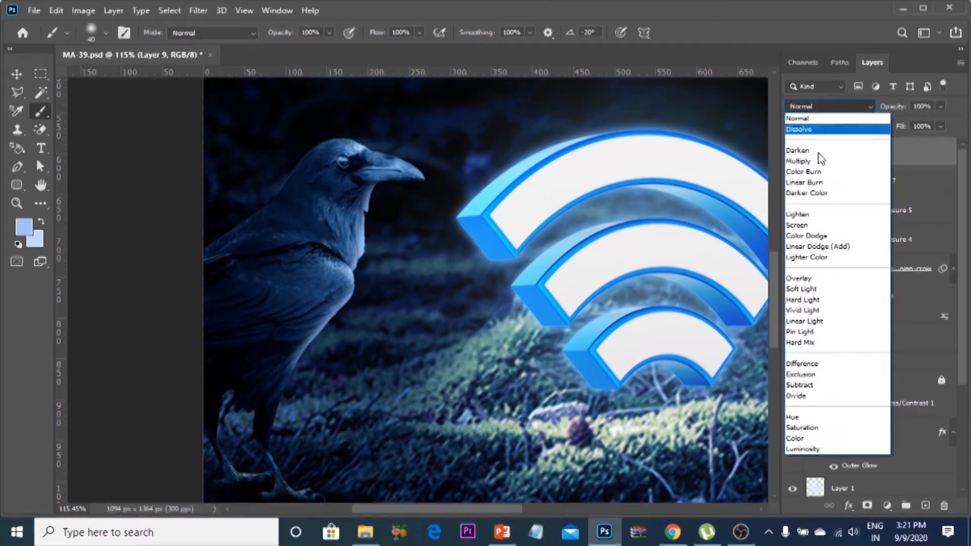
{"action": "left_click", "coordinate": [830, 323]}
{"action": "left_click", "coordinate": [940, 106]}
{"action": "mouse_move", "coordinate": [943, 121]}
{"action": "left_mouse_down"}
{"action": "mouse_move", "coordinate": [927, 122]}
{"action": "mouse_move", "coordinate": [936, 123]}
{"action": "left_mouse_up"}
Sample white from the Wi-Fi symbol and brighten the crow's throat and breast edge with the soft 40 px brush.
{"action": "scroll", "coordinate": [557, 238], "scroll_direction": "down", "scroll_amount": 2}
{"action": "left_click", "coordinate": [619, 234], "text": "alt"}
{"action": "scroll", "coordinate": [382, 314], "scroll_direction": "up", "scroll_amount": 2}
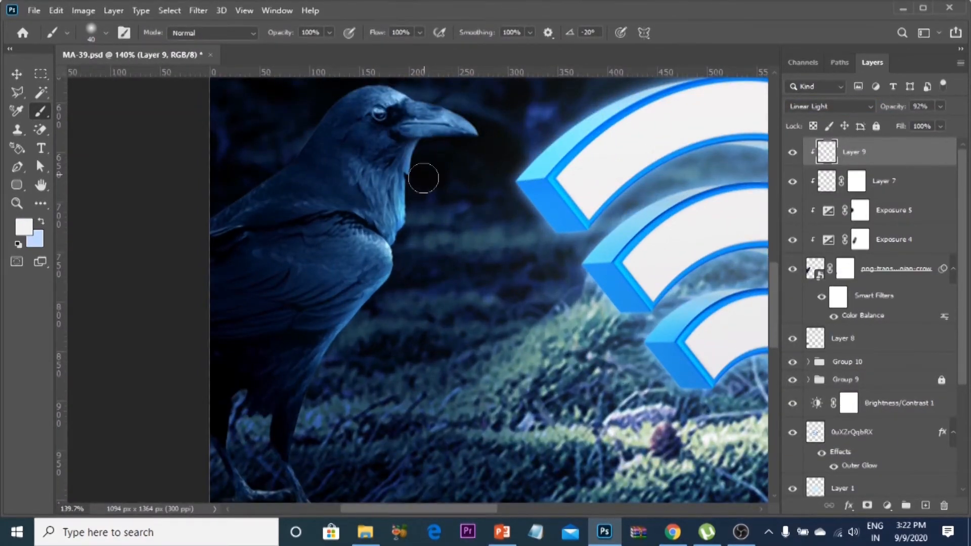
{"action": "scroll", "coordinate": [346, 356], "scroll_direction": "down", "scroll_amount": 3}
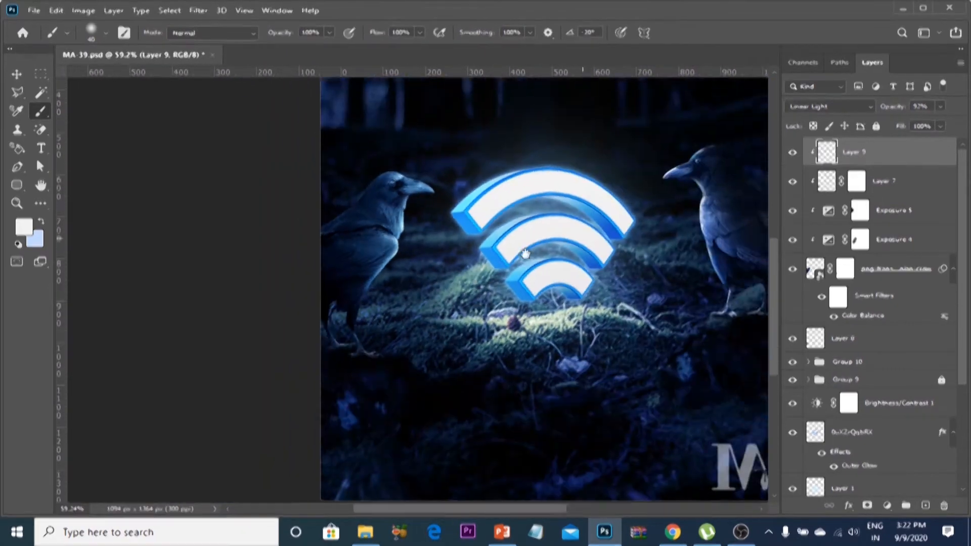
Brush a soft blue light onto the crow on a new clipped layer above Layer 7 and set its blend mode to Linear Light.
{"action": "left_click", "coordinate": [912, 188]}
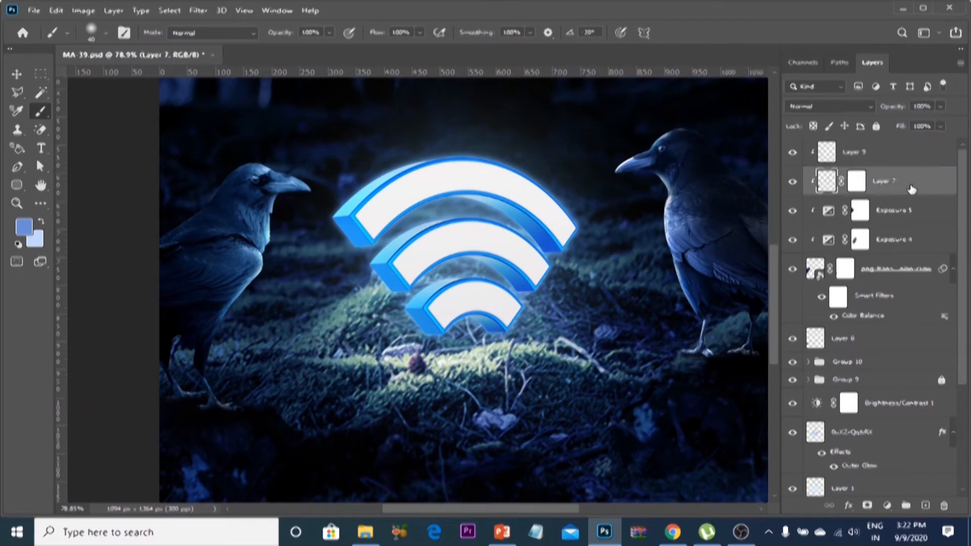
{"action": "left_click", "coordinate": [830, 106]}
{"action": "left_click", "coordinate": [809, 320]}
Lower the opacity of Layer 9 to 88% and of Layer 10 to 23%.
{"action": "left_click", "coordinate": [940, 106]}
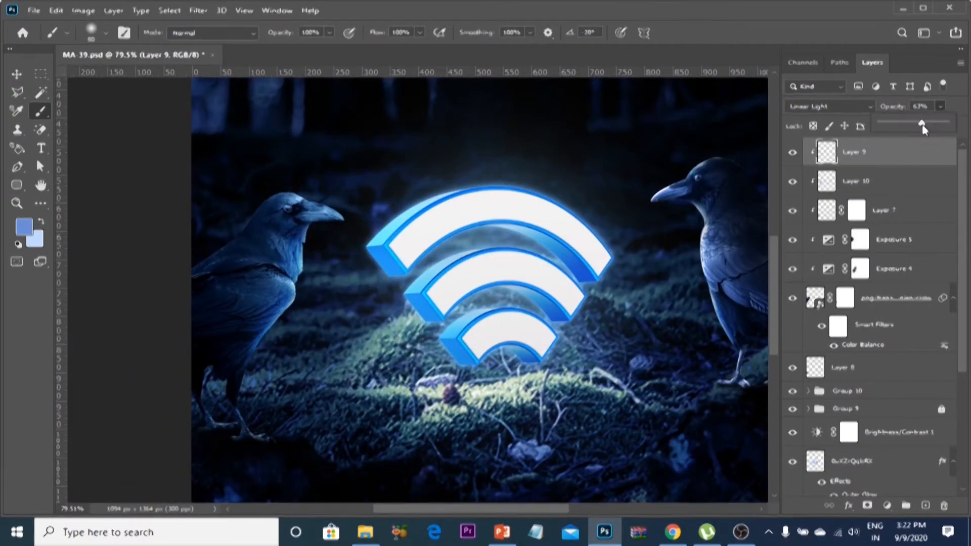
{"action": "mouse_move", "coordinate": [922, 125]}
{"action": "left_mouse_down"}
{"action": "mouse_move", "coordinate": [938, 125]}
{"action": "mouse_move", "coordinate": [908, 122]}
{"action": "left_mouse_up"}
{"action": "left_click", "coordinate": [910, 181]}
{"action": "scroll", "coordinate": [358, 177], "scroll_direction": "up", "scroll_amount": 10}
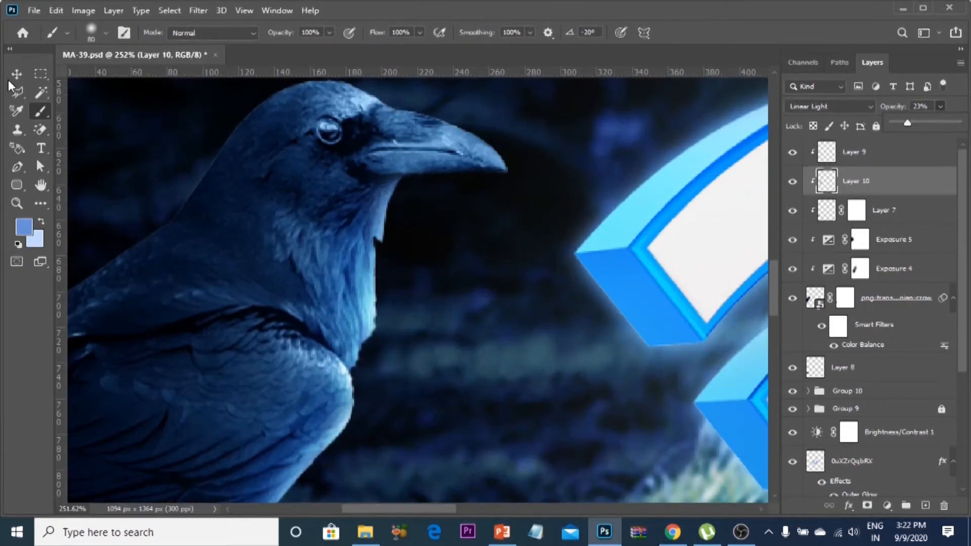
Outline the jagged notch beneath the crow's beak and throat with the Polygonal Lasso and fill it with black on the crow's layer mask.
{"action": "left_click", "coordinate": [411, 205], "text": "ctrl"}
{"action": "key", "text": "l"}
{"action": "scroll", "coordinate": [415, 187], "scroll_direction": "up", "scroll_amount": 5}
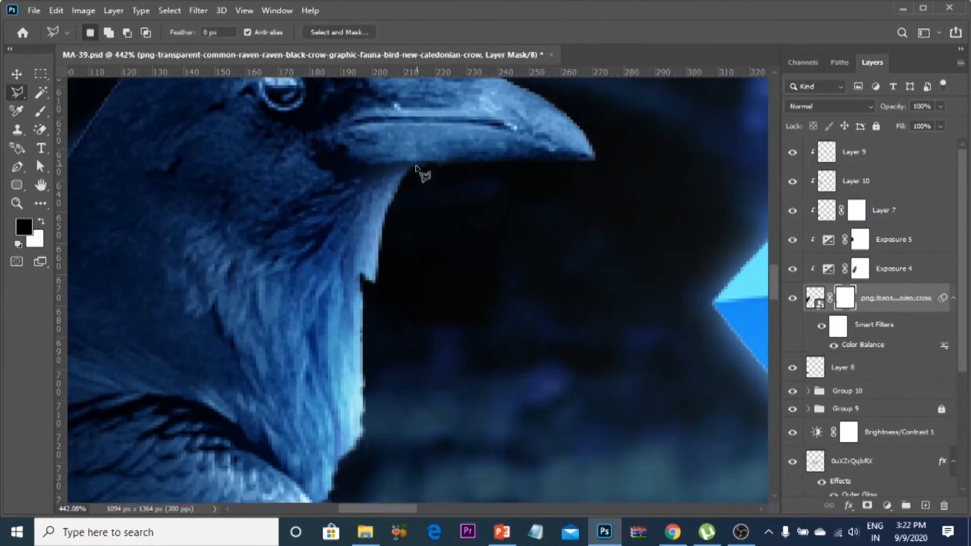
{"action": "left_click", "coordinate": [366, 276]}
{"action": "left_click", "coordinate": [390, 322]}
{"action": "double_click", "coordinate": [489, 233]}
{"action": "key", "text": "backslash"}
{"action": "key", "text": "alt+BackSpace"}
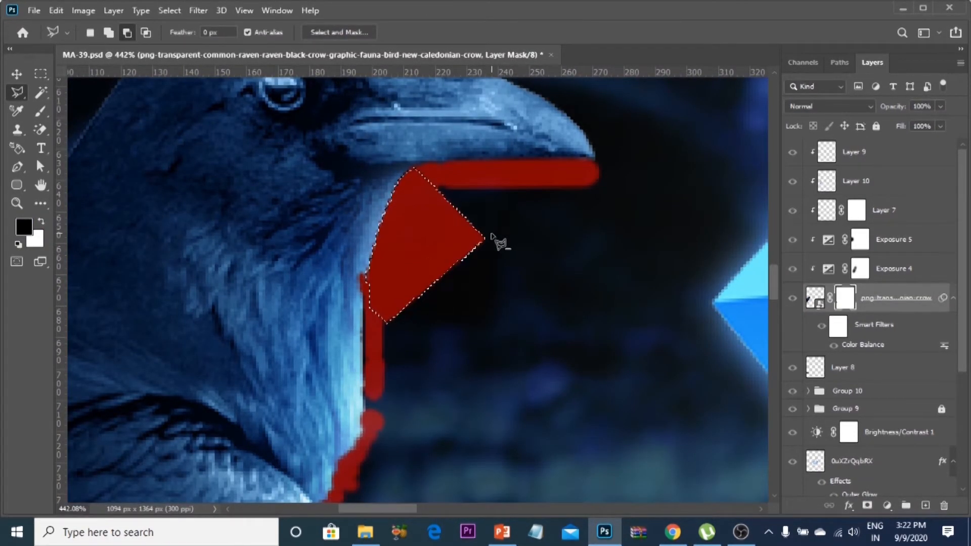
{"action": "scroll", "coordinate": [427, 259], "scroll_direction": "down", "scroll_amount": 9}
{"action": "left_click", "coordinate": [815, 298]}
{"action": "scroll", "coordinate": [495, 130], "scroll_direction": "down", "scroll_amount": 5}
{"action": "scroll", "coordinate": [502, 134], "scroll_direction": "down", "scroll_amount": 2}
{"action": "scroll", "coordinate": [455, 227], "scroll_direction": "up", "scroll_amount": 3}
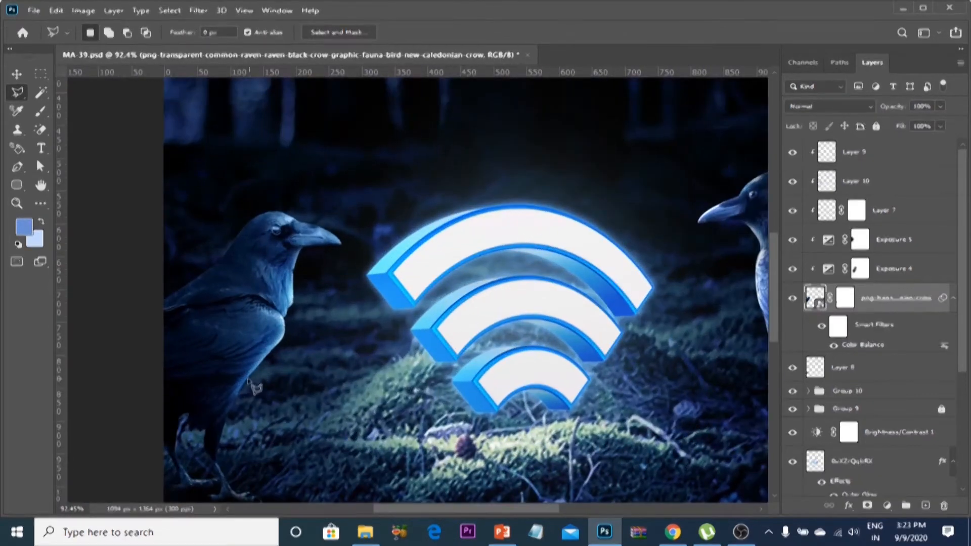
Erase excess blue light from Layer 9 over the crow's wing and lower body with a soft round 250 px eraser.
{"action": "left_click", "coordinate": [856, 181]}
{"action": "key", "text": "e"}
{"action": "left_click", "coordinate": [854, 151]}
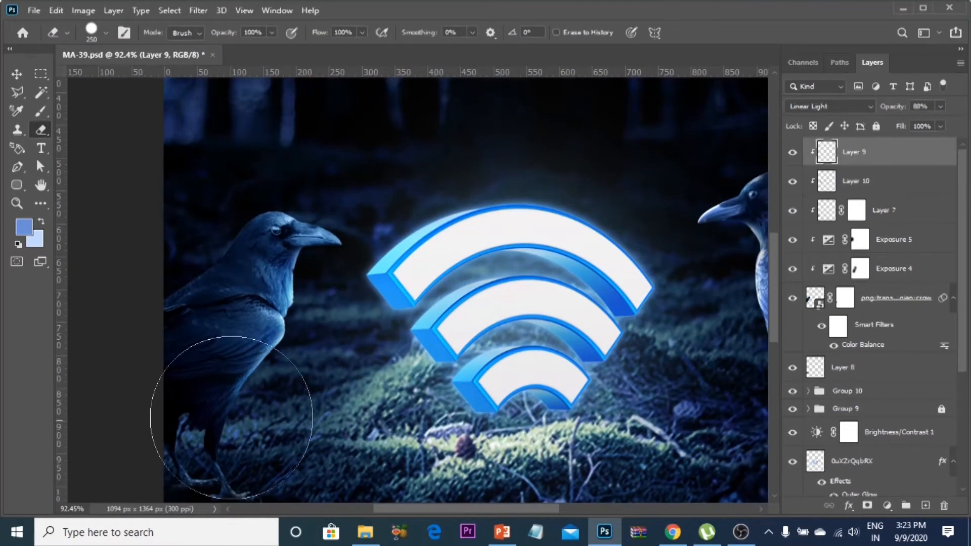
{"action": "right_click", "coordinate": [240, 216]}
{"action": "key", "text": "b"}
{"action": "key", "text": "e"}
{"action": "right_click", "coordinate": [229, 140]}
{"action": "left_click", "coordinate": [679, 92]}
{"action": "right_click", "coordinate": [192, 157]}
{"action": "double_click", "coordinate": [301, 316]}
{"action": "scroll", "coordinate": [216, 248], "scroll_direction": "up", "scroll_amount": 3}
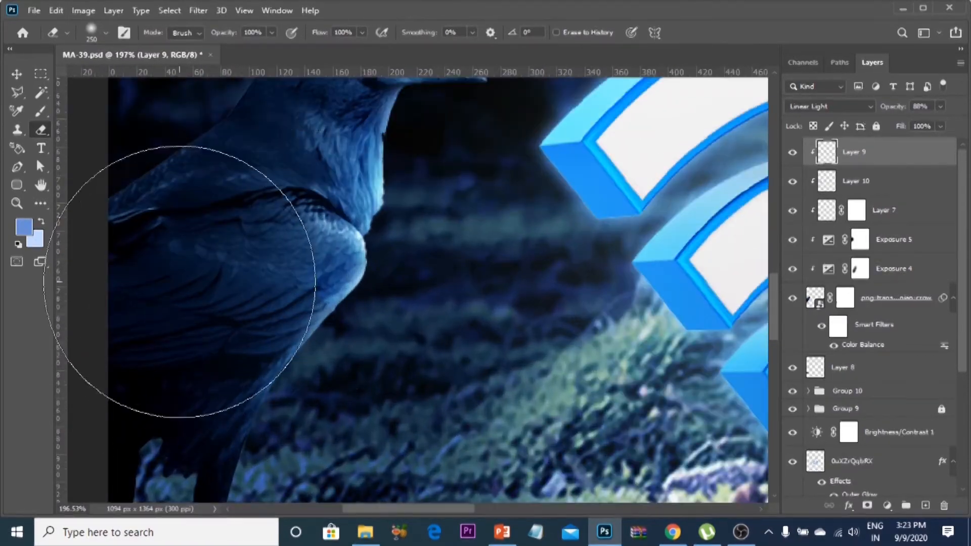
{"action": "scroll", "coordinate": [283, 253], "scroll_direction": "down", "scroll_amount": 5}
{"action": "scroll", "coordinate": [319, 259], "scroll_direction": "up", "scroll_amount": 1}
{"action": "scroll", "coordinate": [326, 213], "scroll_direction": "up", "scroll_amount": 2}
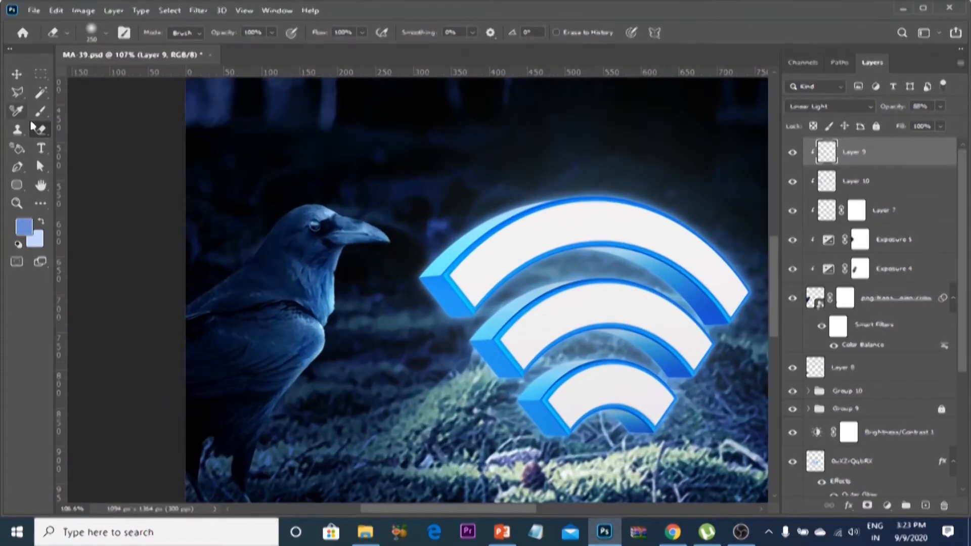
Sample a light blue from the other crow's beak for the brush and add a new clipped layer above Layer 9.
{"action": "left_click", "coordinate": [41, 112]}
{"action": "scroll", "coordinate": [381, 255], "scroll_direction": "up", "scroll_amount": 5}
{"action": "left_click_drag", "start_coordinate": [488, 282], "coordinate": [354, 287]}
{"action": "scroll", "coordinate": [435, 273], "scroll_direction": "down", "scroll_amount": 5}
{"action": "left_click_drag", "start_coordinate": [602, 262], "coordinate": [486, 281]}
{"action": "scroll", "coordinate": [627, 258], "scroll_direction": "up", "scroll_amount": 5}
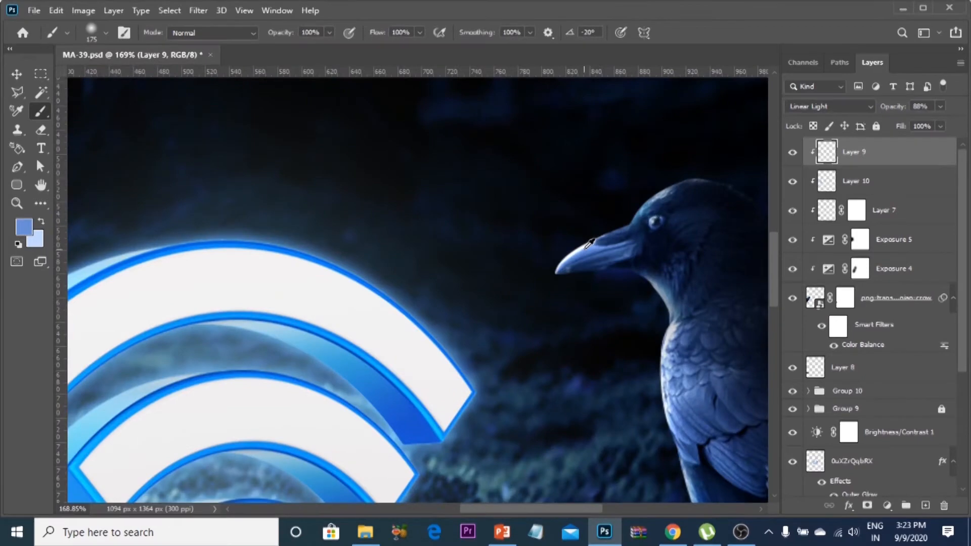
{"action": "left_click", "coordinate": [590, 244], "text": "alt"}
{"action": "scroll", "coordinate": [582, 248], "scroll_direction": "down", "scroll_amount": 3}
{"action": "key", "text": "ctrl+alt+shift+n"}
{"action": "mouse_move", "coordinate": [327, 229]}
{"action": "left_mouse_down"}
{"action": "mouse_move", "coordinate": [559, 219]}
{"action": "mouse_move", "coordinate": [756, 247]}
{"action": "left_mouse_up"}
{"action": "key", "text": "ctrl+alt+g"}
Paint light-blue light on the crow's beak with a smaller soft brush on Layer 11 and set the layer to Linear Dodge (Add).
{"action": "scroll", "coordinate": [579, 301], "scroll_direction": "up", "scroll_amount": 3}
{"action": "key", "text": "bracketleft"}
{"action": "key", "text": "bracketleft"}
{"action": "key", "text": "bracketleft"}
{"action": "key", "text": "bracketleft"}
{"action": "key", "text": "bracketleft"}
{"action": "key", "text": "bracketleft"}
{"action": "key", "text": "bracketleft"}
{"action": "key", "text": "bracketleft"}
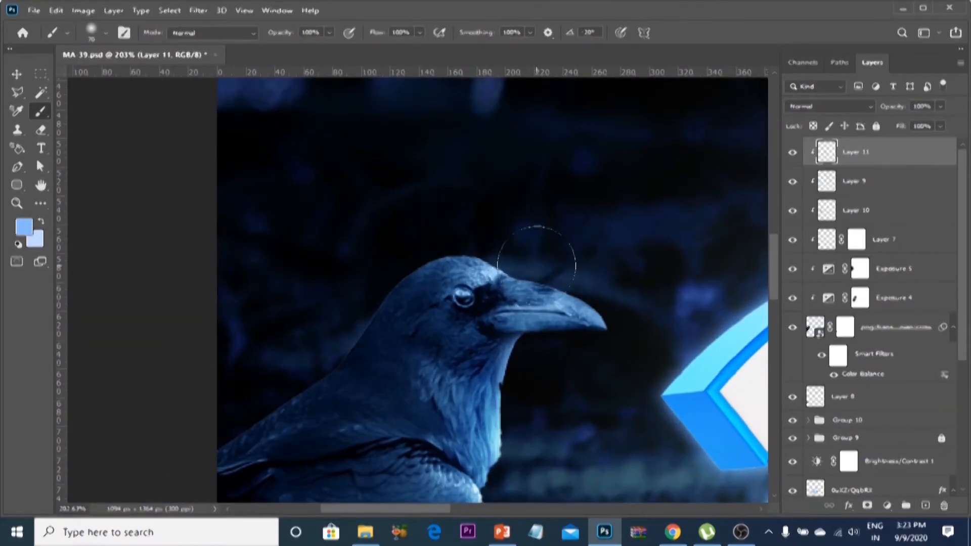
{"action": "left_click", "coordinate": [817, 247]}
Sample white from the Wi-Fi symbol and brighten the crow's beak on Layer 11 with a soft 15–20 px brush.
{"action": "left_click_drag", "start_coordinate": [612, 263], "coordinate": [339, 233]}
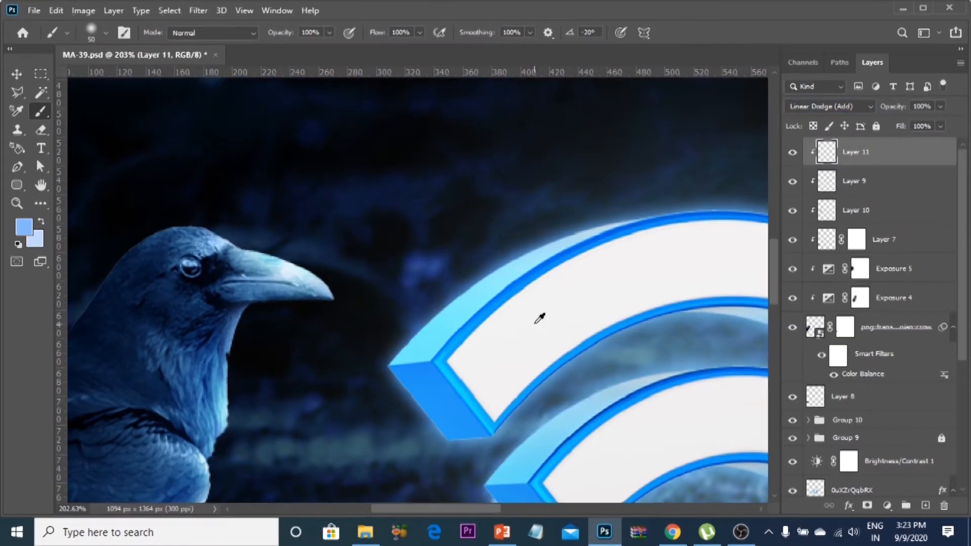
{"action": "scroll", "coordinate": [307, 269], "scroll_direction": "down", "scroll_amount": 5}
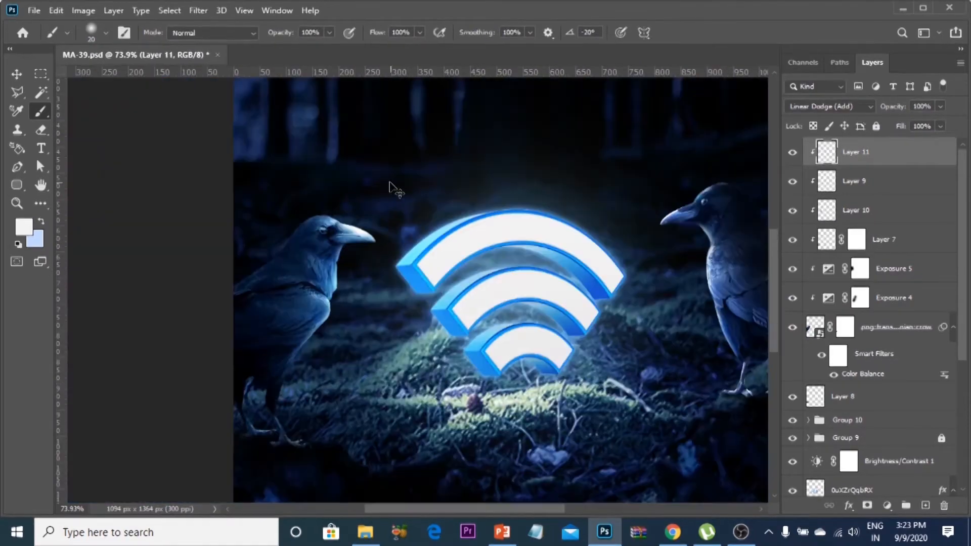
{"action": "scroll", "coordinate": [369, 229], "scroll_direction": "up", "scroll_amount": 5}
{"action": "scroll", "coordinate": [365, 220], "scroll_direction": "up", "scroll_amount": 2}
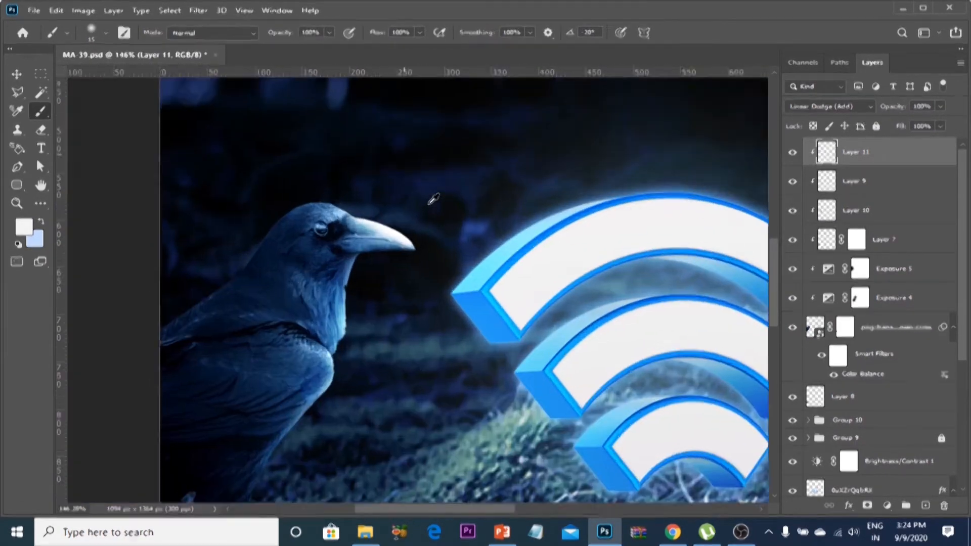
Refine the white highlight on the background crow's beak by transforming Layer 11 to follow the beak's edge.
{"action": "key", "text": "bracketleft"}
{"action": "scroll", "coordinate": [424, 278], "scroll_direction": "up", "scroll_amount": 3}
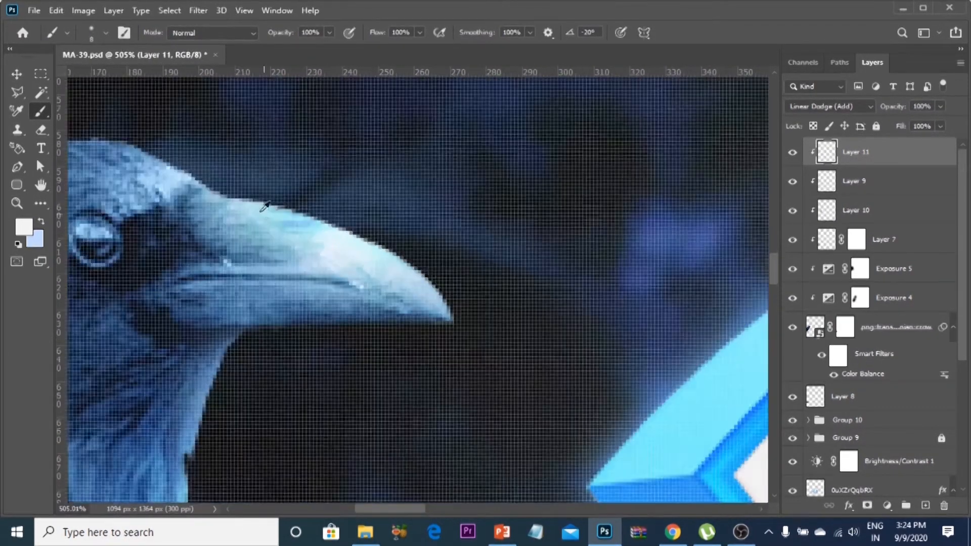
{"action": "left_click", "coordinate": [17, 76]}
{"action": "key", "text": "ctrl+t"}
{"action": "left_click_drag", "start_coordinate": [658, 441], "coordinate": [663, 430]}
{"action": "left_click_drag", "start_coordinate": [410, 254], "coordinate": [414, 252]}
{"action": "key", "text": "Return"}
{"action": "scroll", "coordinate": [258, 143], "scroll_direction": "down", "scroll_amount": 8}
{"action": "left_click_drag", "start_coordinate": [218, 116], "coordinate": [339, 134]}
{"action": "scroll", "coordinate": [334, 132], "scroll_direction": "down", "scroll_amount": 4}
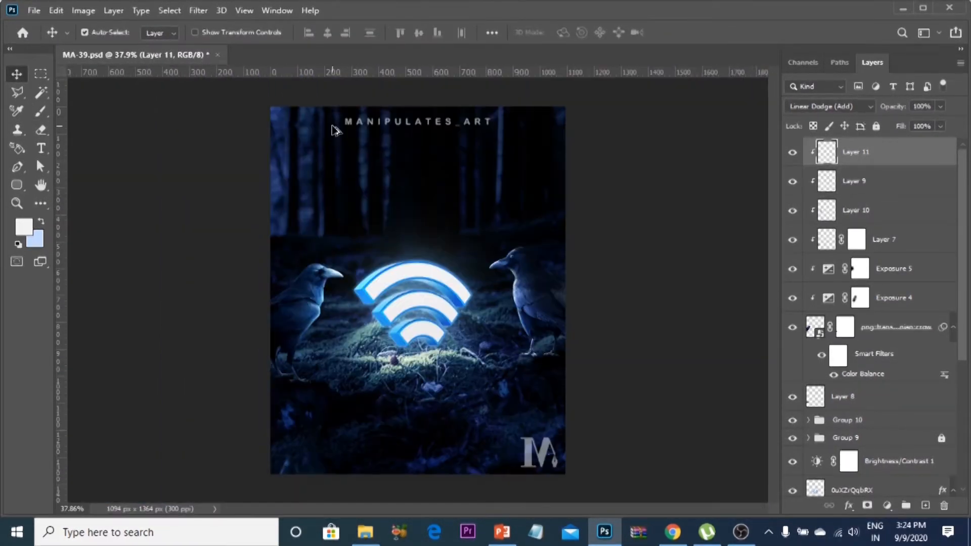
Add clipped Layer 12 and paint a small bright highlight in the background crow's eye with a 4–8 px brush.
{"action": "scroll", "coordinate": [264, 309], "scroll_direction": "up", "scroll_amount": 12}
{"action": "key", "text": "b"}
{"action": "scroll", "coordinate": [384, 309], "scroll_direction": "up", "scroll_amount": 3}
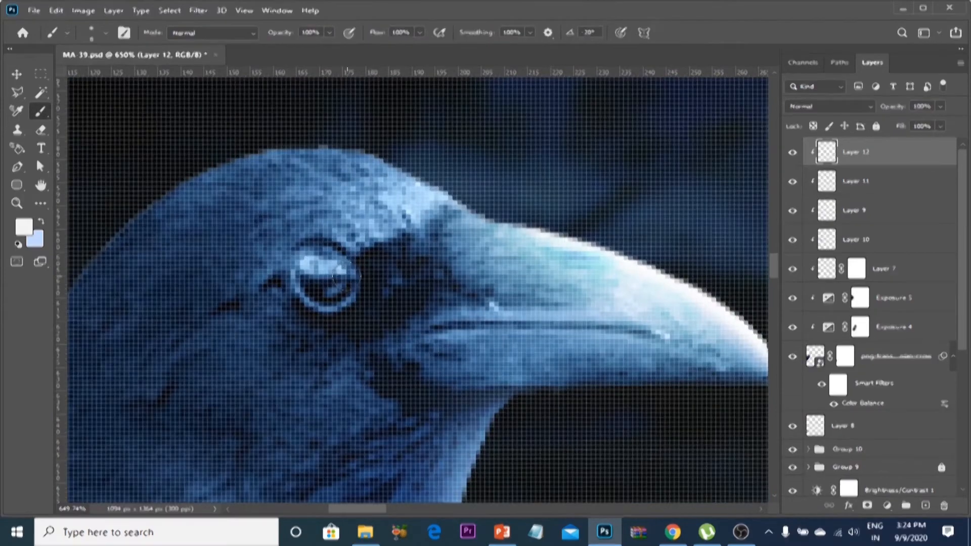
{"action": "key", "text": "x"}
{"action": "scroll", "coordinate": [339, 269], "scroll_direction": "up", "scroll_amount": 1}
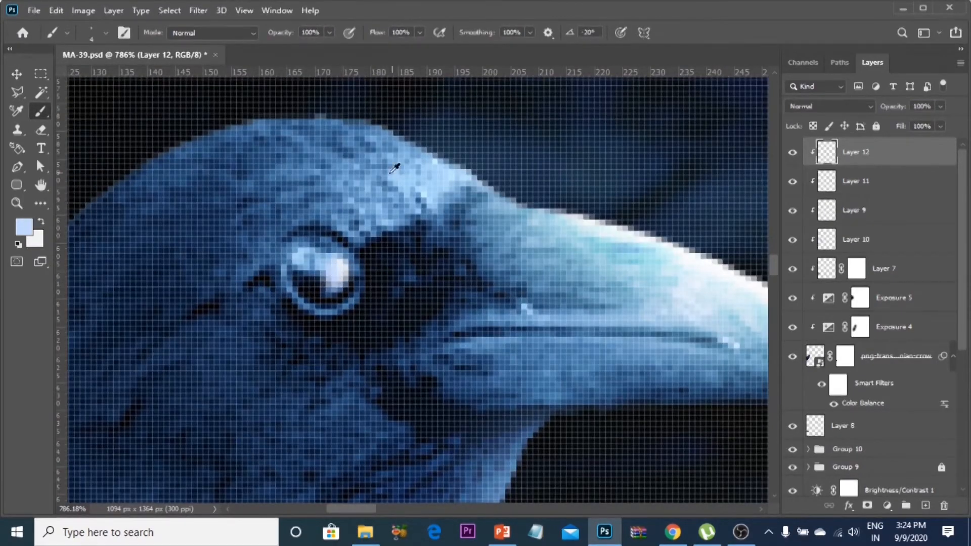
{"action": "scroll", "coordinate": [392, 175], "scroll_direction": "down", "scroll_amount": 10}
{"action": "key", "text": "v"}
{"action": "left_click", "coordinate": [409, 76]}
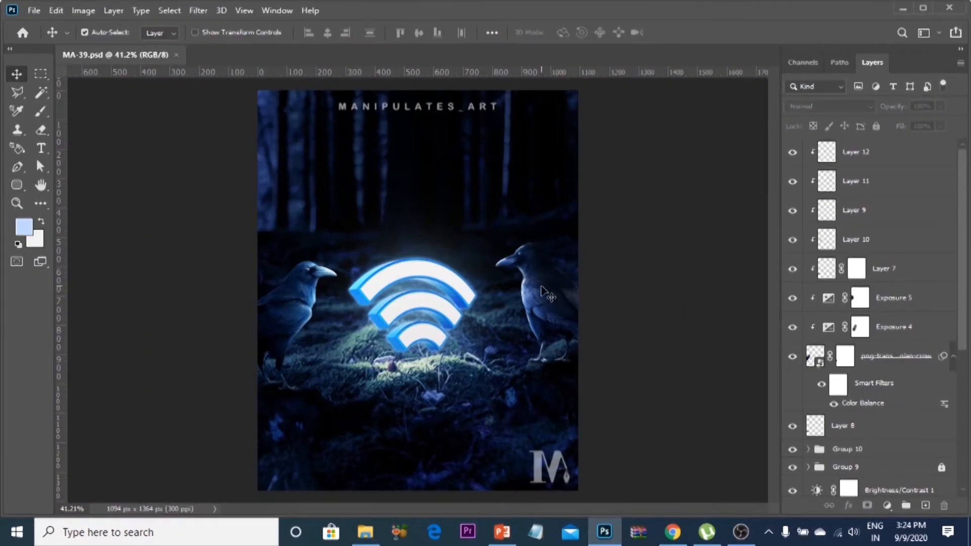
Group the background crow's layers from Layer 12 down to Layer 8.
{"action": "left_click", "coordinate": [541, 292]}
{"action": "scroll", "coordinate": [798, 303], "scroll_direction": "up", "scroll_amount": 3}
{"action": "left_click", "coordinate": [829, 154]}
{"action": "left_click", "coordinate": [860, 426], "text": "shift"}
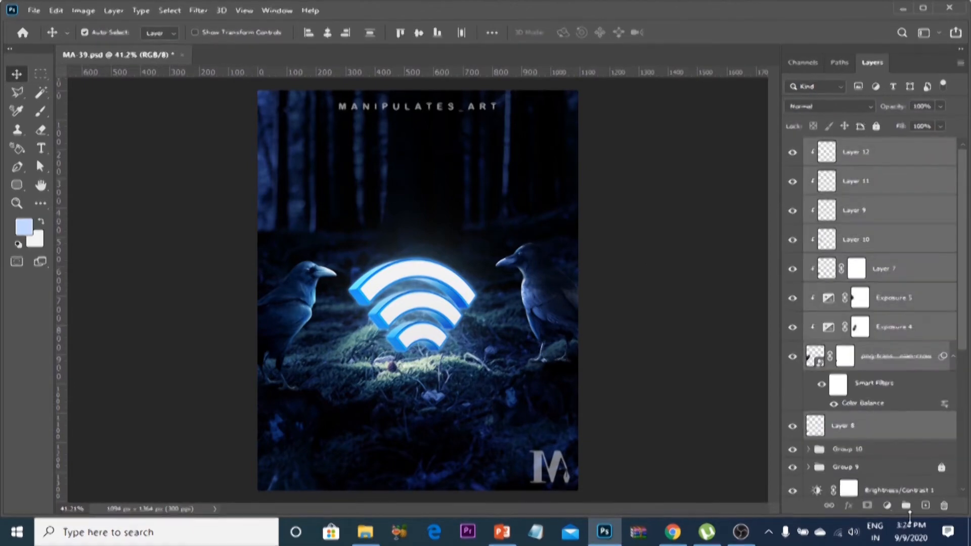
{"action": "left_click", "coordinate": [905, 505]}
Toggle the visibility of Group 11 and Group 10 to check which crow each one holds.
{"action": "left_click", "coordinate": [796, 147]}
{"action": "left_click", "coordinate": [792, 149]}
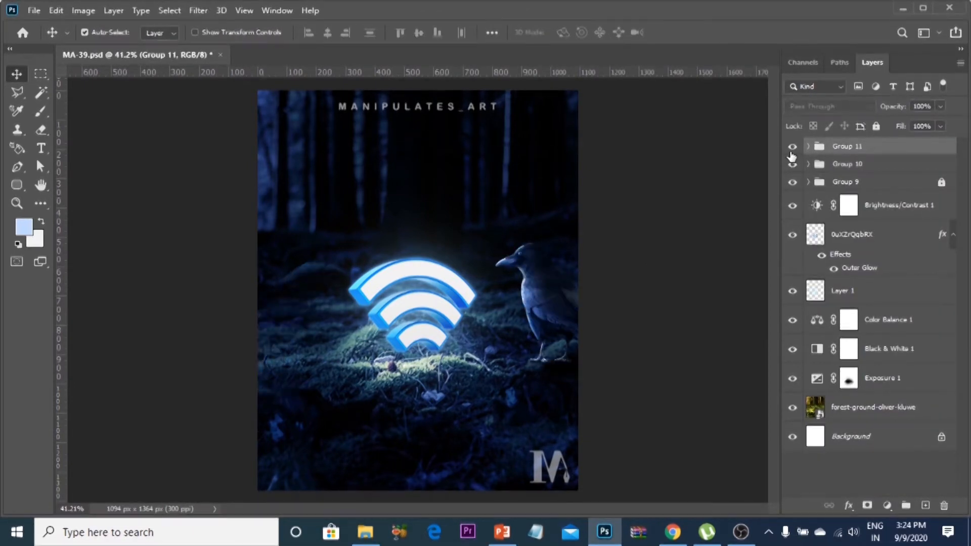
{"action": "left_click", "coordinate": [792, 149]}
{"action": "left_click", "coordinate": [829, 164]}
{"action": "left_click", "coordinate": [792, 165]}
{"action": "left_click", "coordinate": [793, 165]}
Duplicate Group 10 above Group 11 and flip the copied crow horizontally.
{"action": "left_click_drag", "start_coordinate": [866, 161], "coordinate": [883, 137]}
{"action": "key", "text": "ctrl+z"}
{"action": "key", "text": "ctrl+j"}
{"action": "key", "text": "ctrl+t"}
{"action": "right_click", "coordinate": [544, 317]}
{"action": "left_click", "coordinate": [570, 296]}
Place the flipped crow in the image's lower-left foreground and resize it so it faces the Wi-Fi symbol.
{"action": "left_click_drag", "start_coordinate": [570, 295], "coordinate": [425, 337]}
{"action": "left_click_drag", "start_coordinate": [469, 219], "coordinate": [496, 181]}
{"action": "left_click_drag", "start_coordinate": [452, 264], "coordinate": [403, 308]}
{"action": "left_click_drag", "start_coordinate": [437, 239], "coordinate": [444, 231]}
{"action": "left_click", "coordinate": [707, 33]}
{"action": "left_click_drag", "start_coordinate": [544, 284], "coordinate": [531, 299]}
{"action": "scroll", "coordinate": [417, 303], "scroll_direction": "down", "scroll_amount": 3}
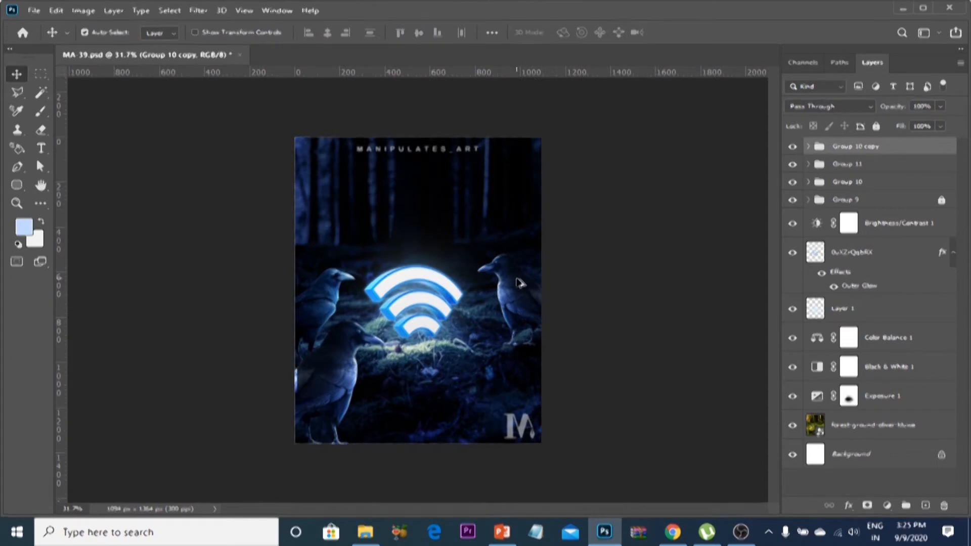
Enlarge Group 10 copy to about 107% in the image's lower-left foreground.
{"action": "mouse_move", "coordinate": [372, 539]}
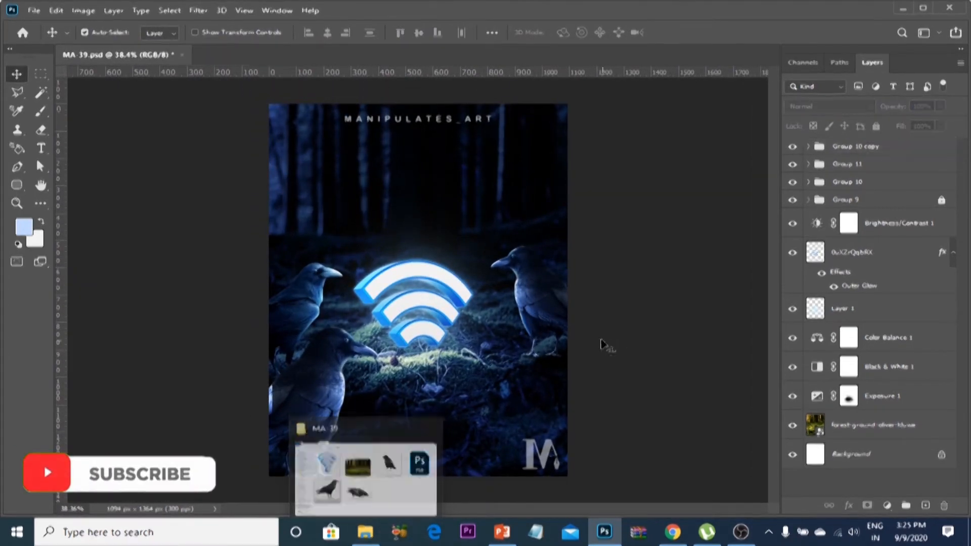
{"action": "key", "text": "ctrl+t"}
{"action": "left_click_drag", "start_coordinate": [431, 243], "coordinate": [438, 234]}
{"action": "left_click_drag", "start_coordinate": [373, 341], "coordinate": [372, 339]}
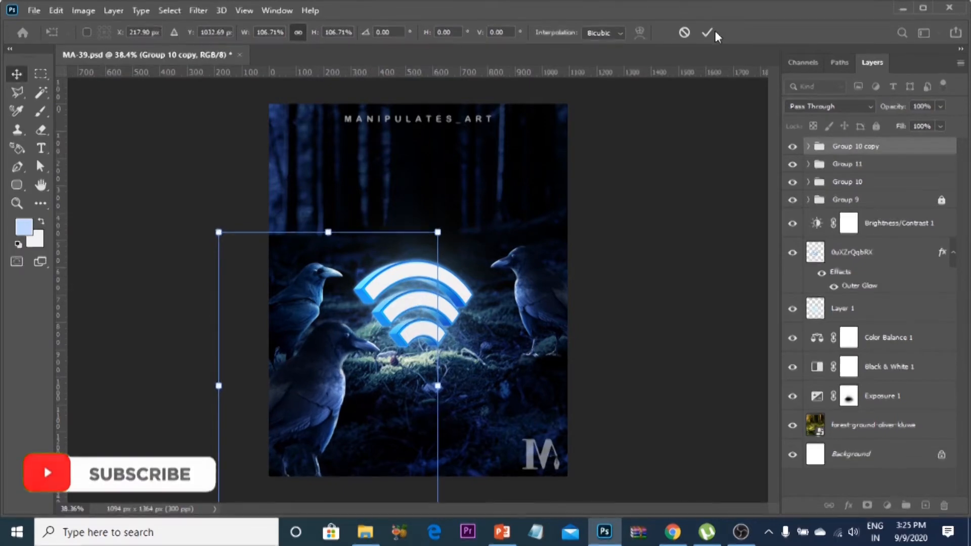
{"action": "left_click", "coordinate": [709, 33]}
{"action": "scroll", "coordinate": [369, 374], "scroll_direction": "down", "scroll_amount": 1}
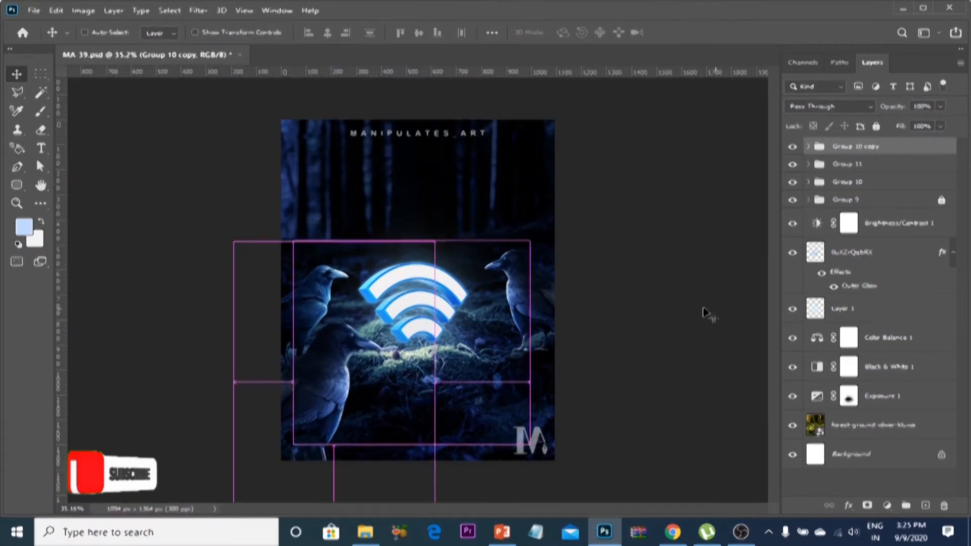
Load the foreground crow's outline as a selection and smudge Layer 2's shading over the bright strip on its wing with a 30 px brush.
{"action": "left_click_drag", "start_coordinate": [455, 282], "coordinate": [464, 280]}
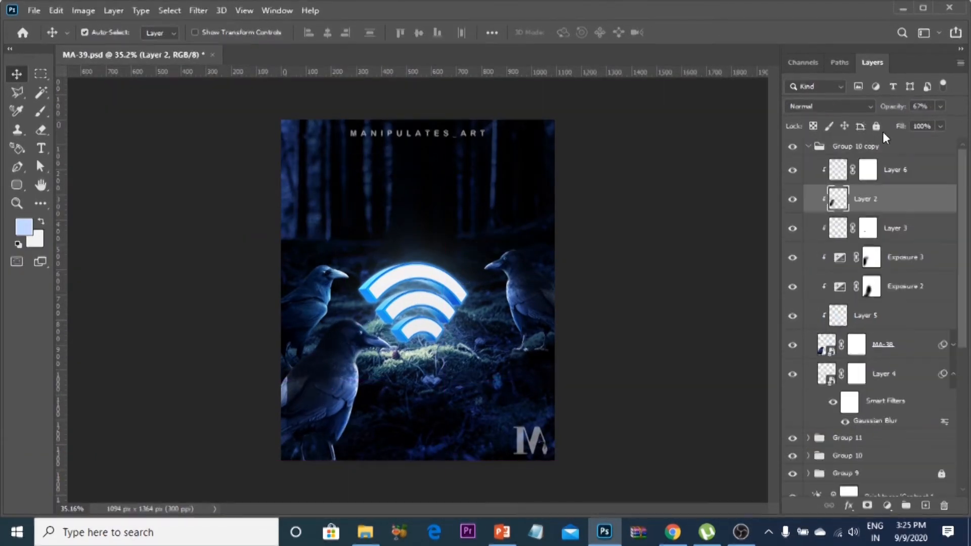
{"action": "scroll", "coordinate": [296, 397], "scroll_direction": "up", "scroll_amount": 10}
{"action": "left_click_drag", "start_coordinate": [689, 178], "coordinate": [283, 379]}
{"action": "left_click", "coordinate": [565, 299]}
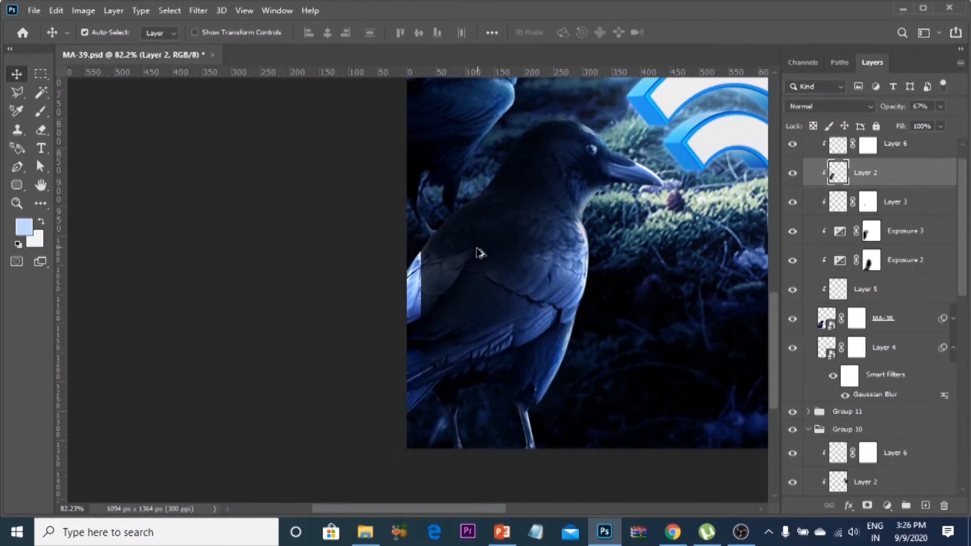
{"action": "left_click", "coordinate": [41, 203]}
{"action": "left_click", "coordinate": [76, 374]}
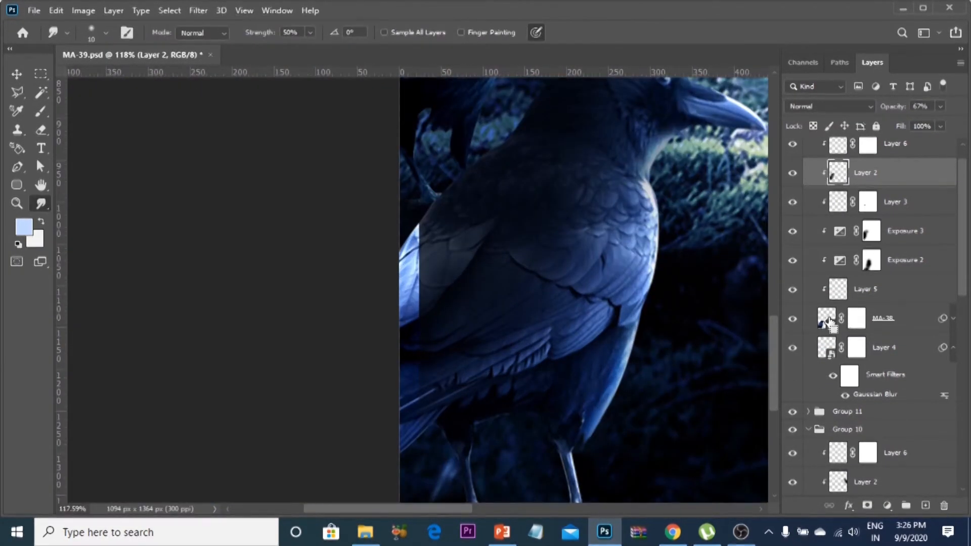
{"action": "right_click", "coordinate": [526, 202]}
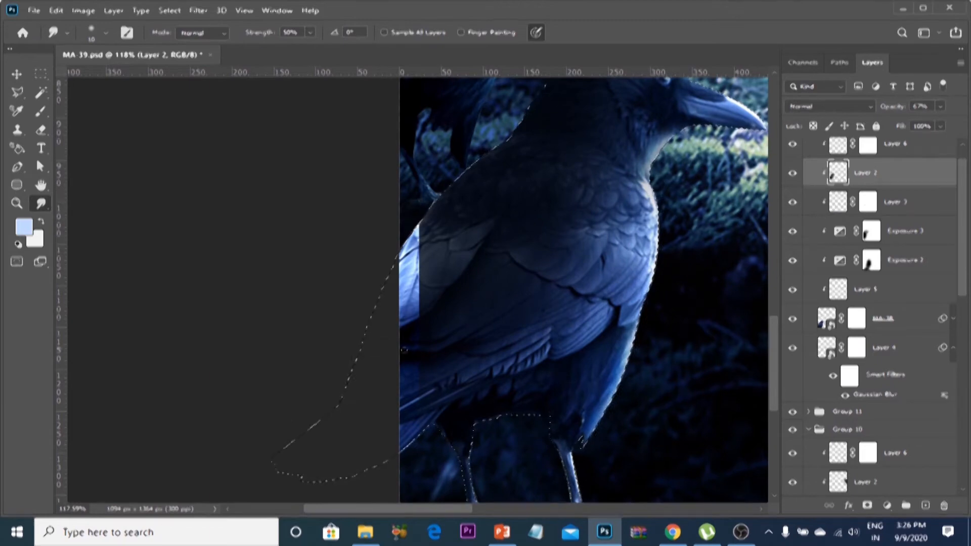
{"action": "right_click", "coordinate": [455, 285]}
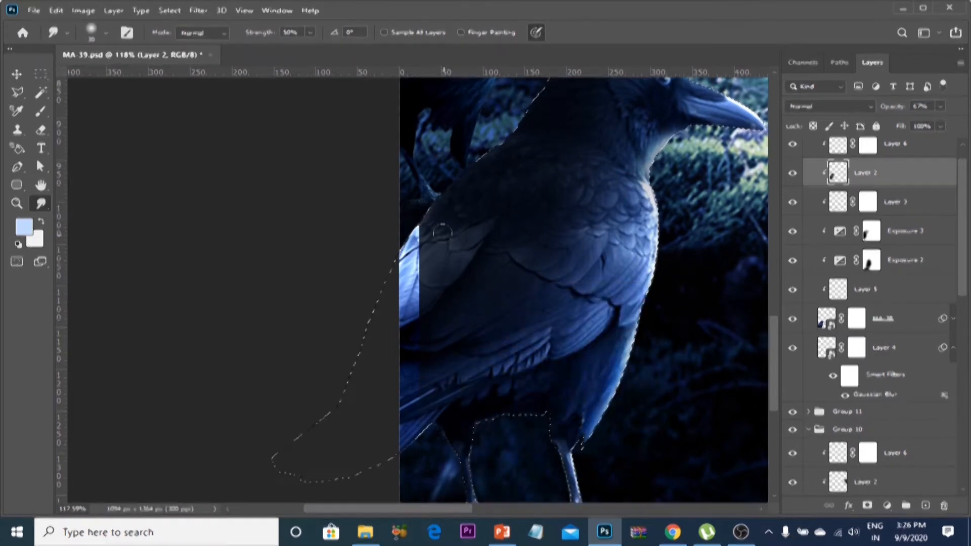
{"action": "left_click_drag", "start_coordinate": [445, 225], "coordinate": [362, 317]}
{"action": "left_click_drag", "start_coordinate": [434, 312], "coordinate": [306, 417]}
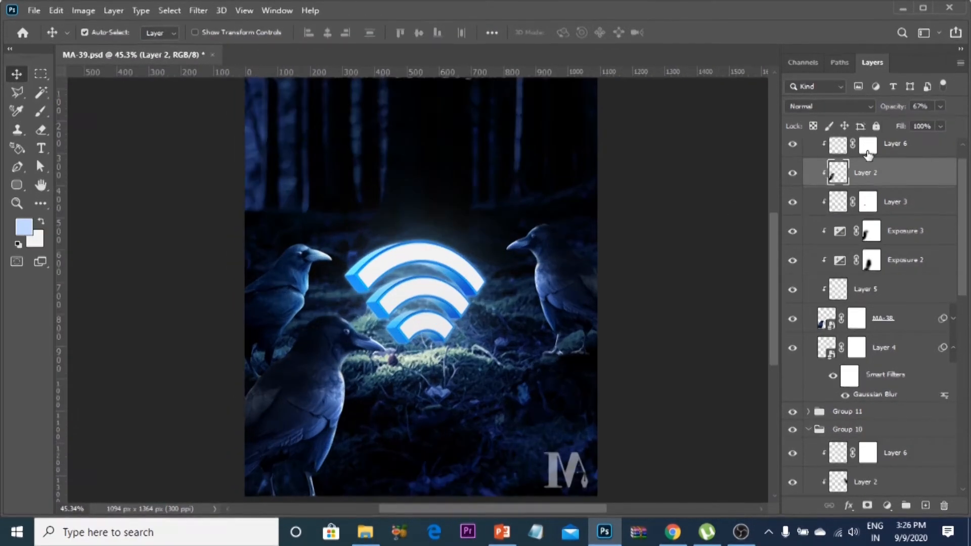
Reduce the Exposure 3 adjustment's setting to retune the foreground crow's shading.
{"action": "double_click", "coordinate": [839, 232]}
{"action": "left_click_drag", "start_coordinate": [692, 272], "coordinate": [657, 273]}
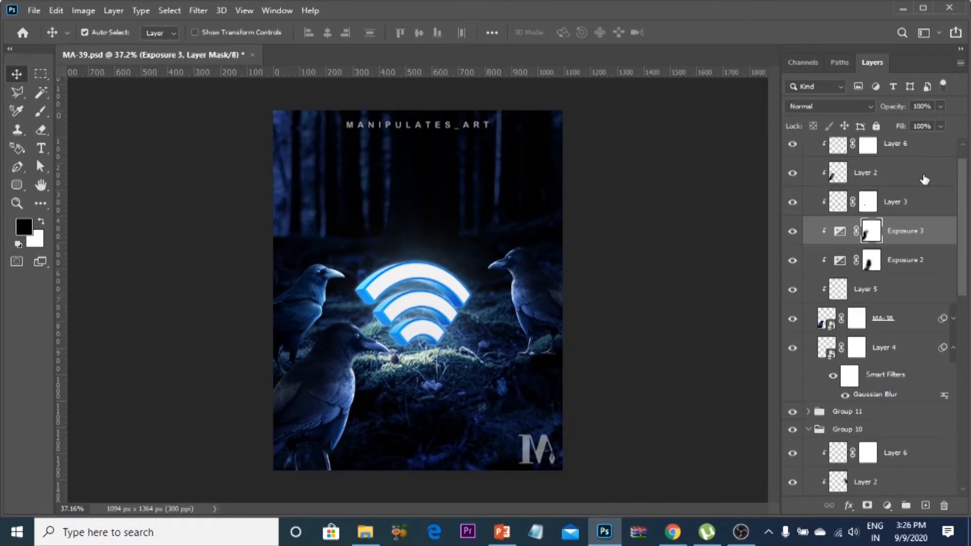
{"action": "key", "text": "ctrl+j"}
{"action": "left_click_drag", "start_coordinate": [502, 187], "coordinate": [507, 198]}
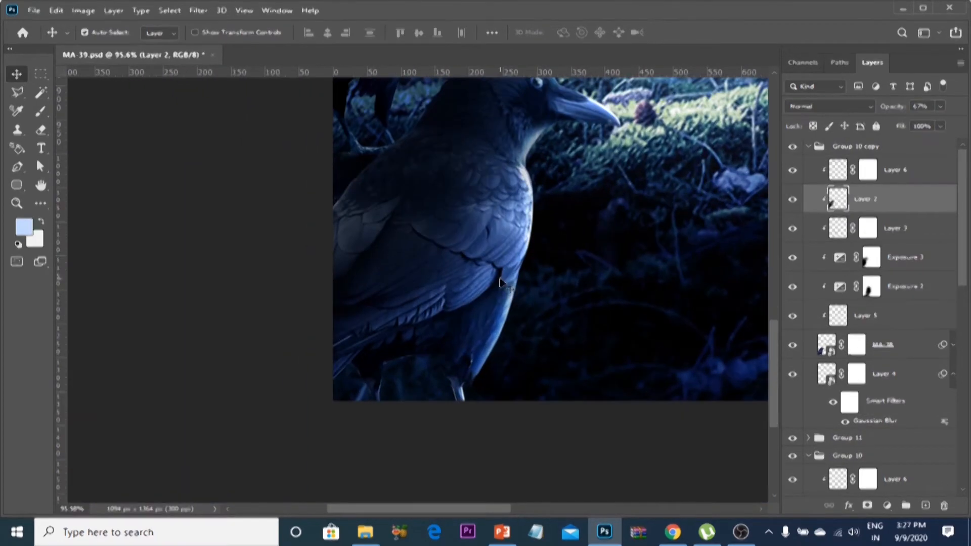
Paint black on the Exposure 3 mask over the foreground crow's lower body with a large soft brush.
{"action": "left_click", "coordinate": [903, 260]}
{"action": "right_click", "coordinate": [572, 283]}
{"action": "double_click", "coordinate": [607, 386]}
{"action": "left_click", "coordinate": [461, 345]}
Refine the Exposure 2 and Layer 3 masks around the foreground crow's lower body and legs with a soft 300 px brush.
{"action": "left_click", "coordinate": [875, 287]}
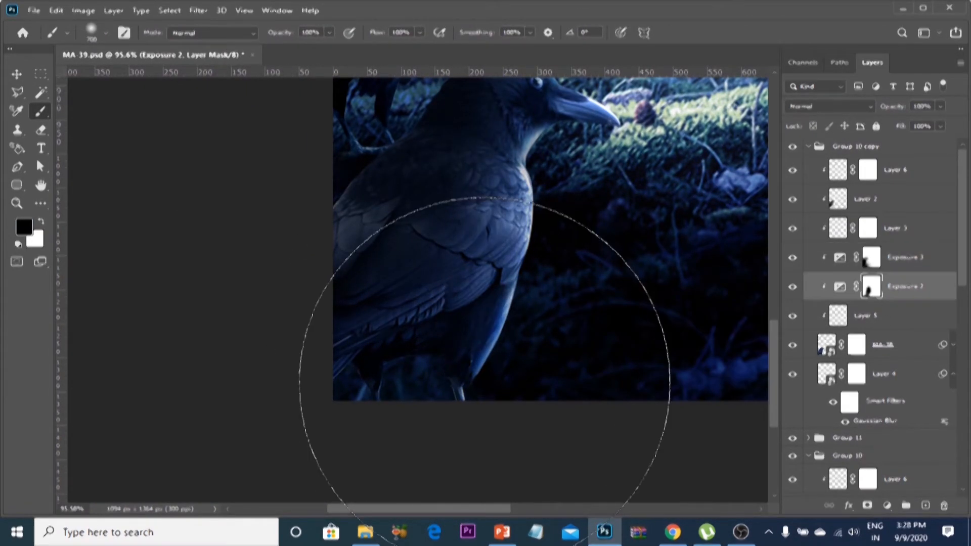
{"action": "key", "text": "bracketleft"}
{"action": "key", "text": "bracketleft"}
{"action": "key", "text": "bracketleft"}
{"action": "key", "text": "bracketleft"}
{"action": "key", "text": "x"}
{"action": "left_click", "coordinate": [868, 228]}
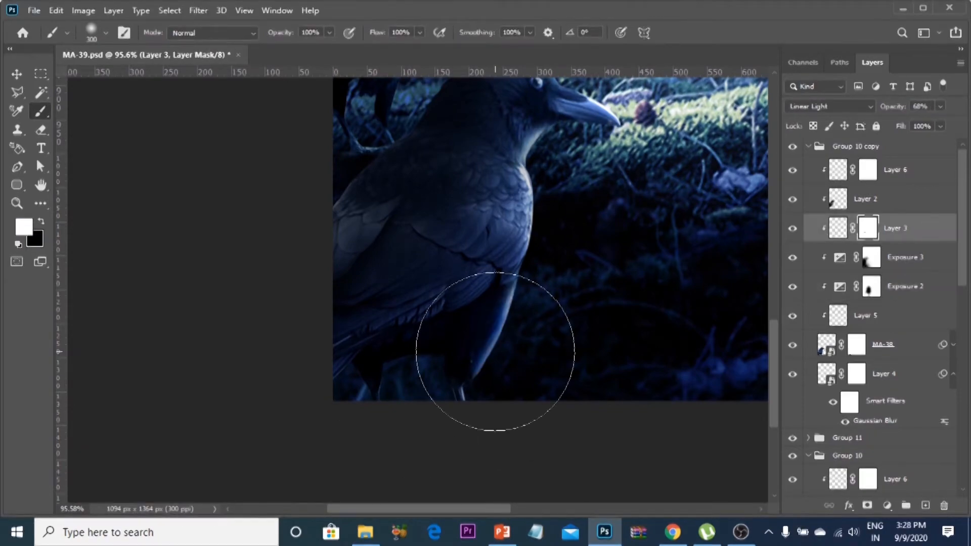
{"action": "left_click", "coordinate": [495, 352]}
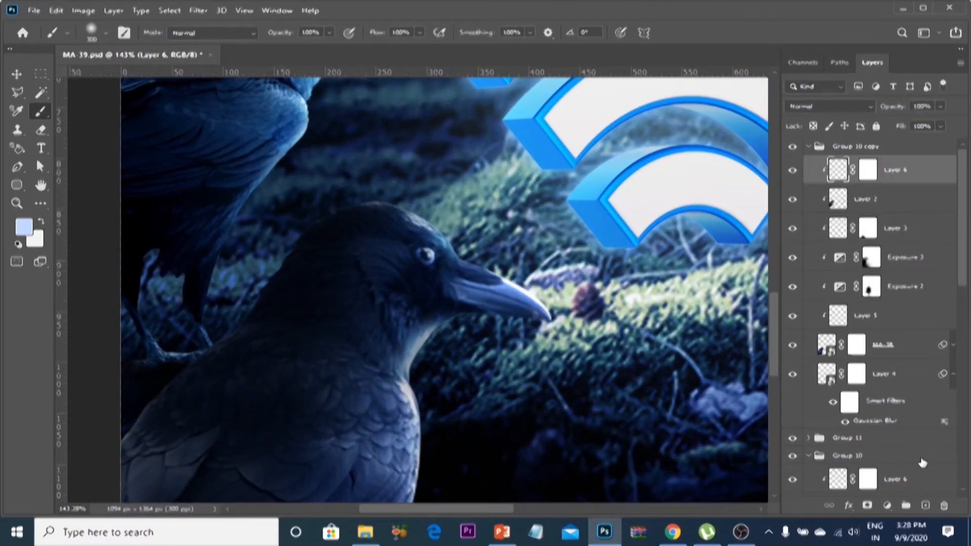
Add clipped Layer 13 above Layer 6 and sample a light blue from the Wi-Fi symbol's side for the brush.
{"action": "left_click", "coordinate": [925, 505]}
{"action": "key", "text": "ctrl+alt+g"}
{"action": "scroll", "coordinate": [548, 319], "scroll_direction": "up", "scroll_amount": 2}
{"action": "left_click", "coordinate": [396, 362], "text": "alt"}
{"action": "left_click_drag", "start_coordinate": [253, 89], "coordinate": [268, 193]}
{"action": "left_click", "coordinate": [606, 185], "text": "alt"}
Paint light-blue rim light along the top of the foreground crow's head on Layer 13 with a smaller soft brush.
{"action": "key", "text": "bracketleft"}
{"action": "key", "text": "bracketleft"}
{"action": "key", "text": "bracketleft"}
{"action": "key", "text": "bracketleft"}
{"action": "key", "text": "bracketleft"}
{"action": "key", "text": "bracketleft"}
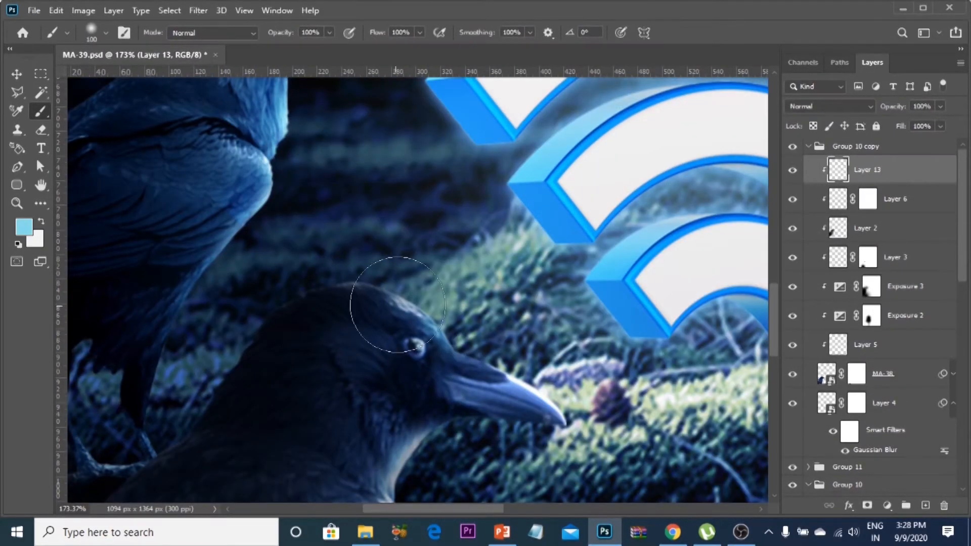
{"action": "key", "text": "bracketleft"}
{"action": "key", "text": "bracketleft"}
{"action": "key", "text": "bracketleft"}
{"action": "key", "text": "bracketleft"}
{"action": "mouse_move", "coordinate": [535, 371]}
{"action": "left_mouse_down"}
{"action": "mouse_move", "coordinate": [361, 290]}
{"action": "mouse_move", "coordinate": [299, 276]}
{"action": "mouse_move", "coordinate": [415, 295]}
{"action": "mouse_move", "coordinate": [403, 286]}
{"action": "mouse_move", "coordinate": [311, 276]}
{"action": "mouse_move", "coordinate": [280, 285]}
{"action": "mouse_move", "coordinate": [427, 296]}
{"action": "mouse_move", "coordinate": [289, 301]}
{"action": "left_mouse_up"}
{"action": "key", "text": "ctrl+z"}
Erase excess blue light from the foreground crow's head on Layer 13.
{"action": "scroll", "coordinate": [461, 256], "scroll_direction": "down", "scroll_amount": 1}
{"action": "scroll", "coordinate": [464, 257], "scroll_direction": "up", "scroll_amount": 2}
{"action": "key", "text": "e"}
{"action": "left_click_drag", "start_coordinate": [370, 239], "coordinate": [339, 249]}
{"action": "key", "text": "v"}
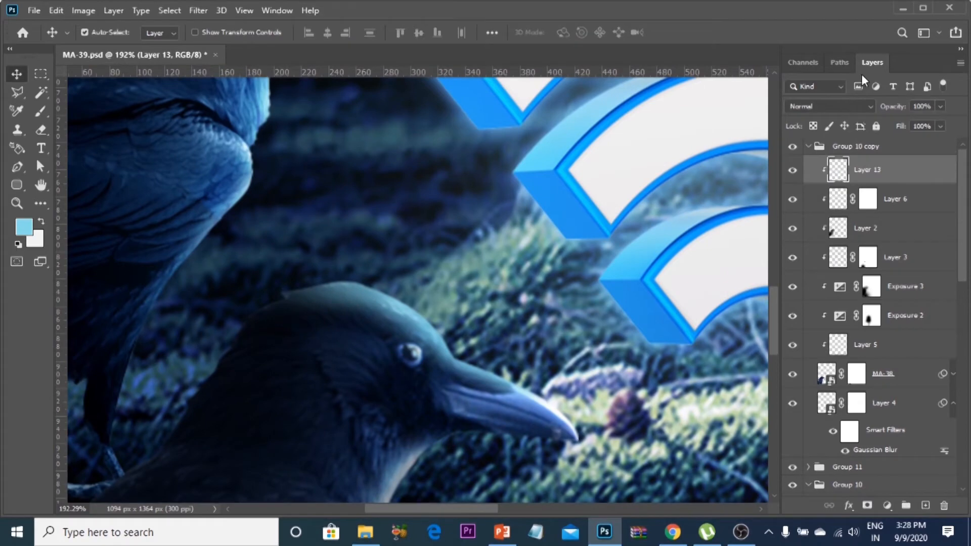
Set Layer 13 to Linear Light at 57% opacity, comparing it with another blend mode.
{"action": "left_click", "coordinate": [829, 106]}
{"action": "left_click", "coordinate": [810, 328]}
{"action": "left_click", "coordinate": [912, 123]}
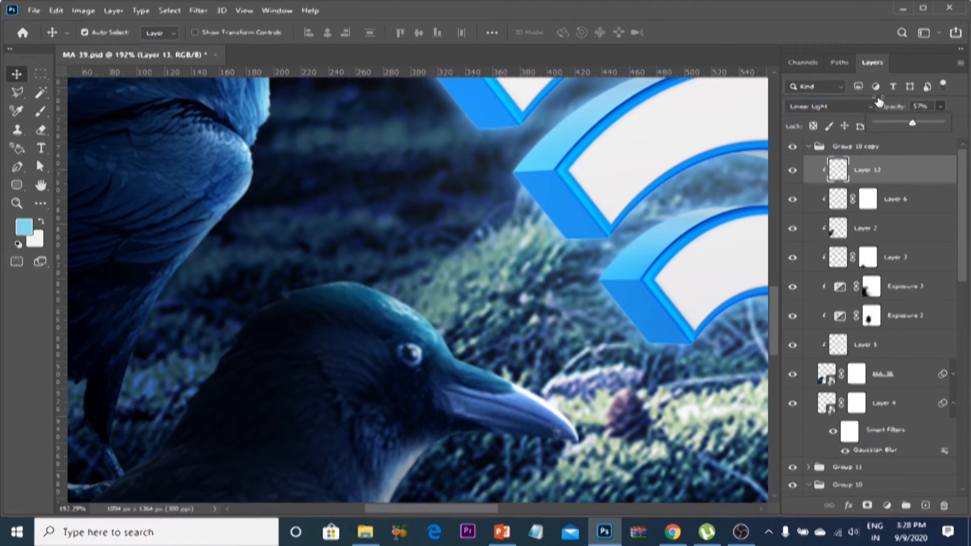
{"action": "left_click", "coordinate": [860, 106]}
{"action": "left_click", "coordinate": [802, 226]}
{"action": "left_click", "coordinate": [829, 106]}
{"action": "left_click", "coordinate": [812, 316]}
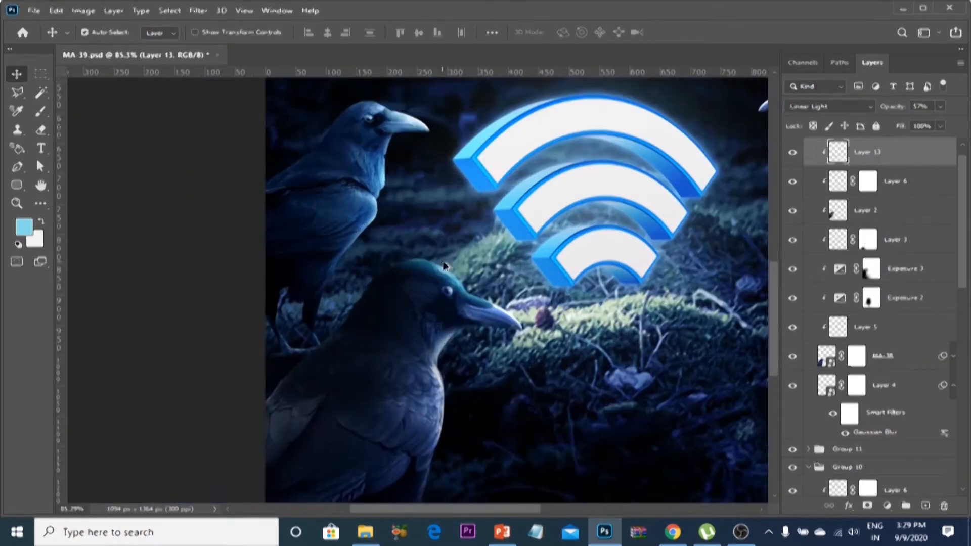
Sample white from the Wi-Fi symbol and highlight the foreground crow's head on new clipped Layer 14 with a soft 10 px brush.
{"action": "scroll", "coordinate": [445, 265], "scroll_direction": "up", "scroll_amount": 6}
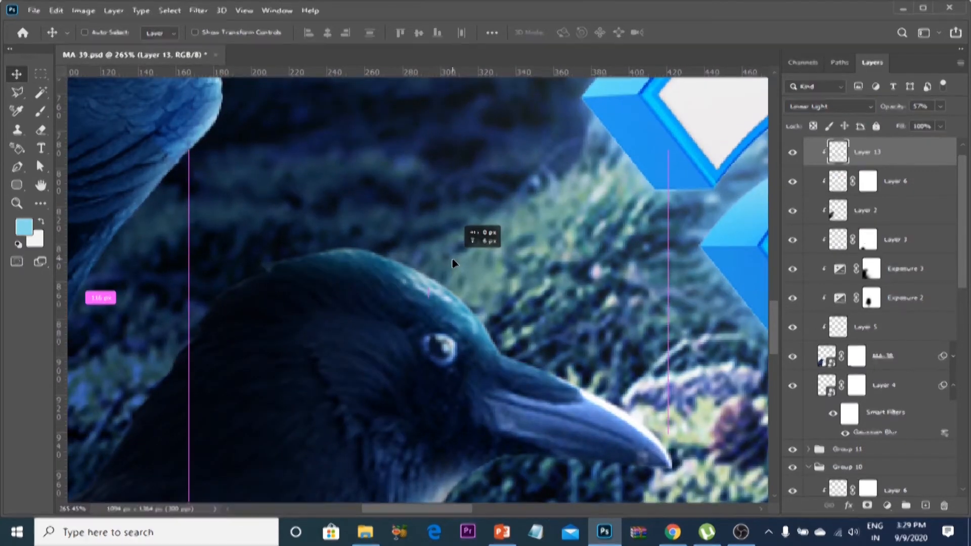
{"action": "left_click", "coordinate": [36, 240]}
{"action": "left_click", "coordinate": [714, 100]}
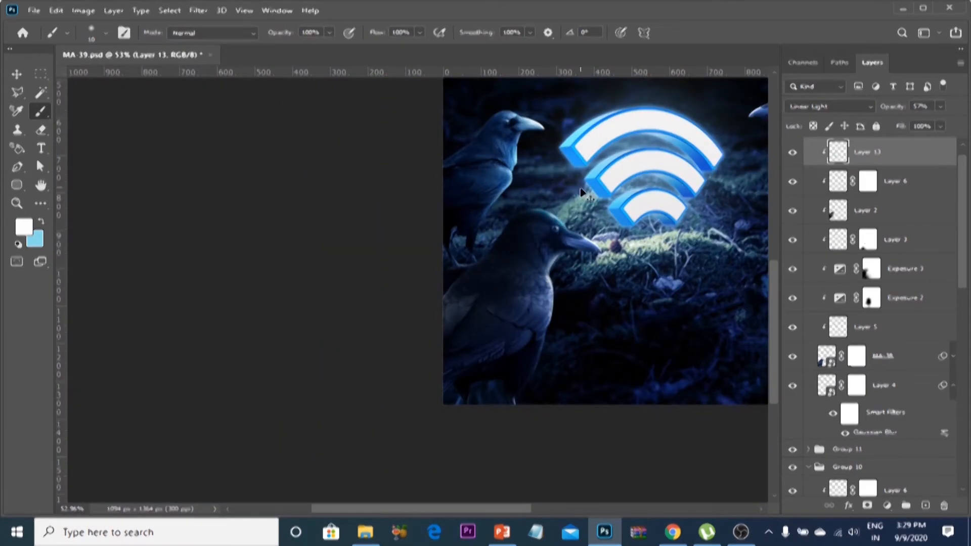
{"action": "key", "text": "ctrl+shift+alt+n"}
{"action": "left_click", "coordinate": [888, 167], "text": "alt"}
{"action": "scroll", "coordinate": [449, 180], "scroll_direction": "up", "scroll_amount": 6}
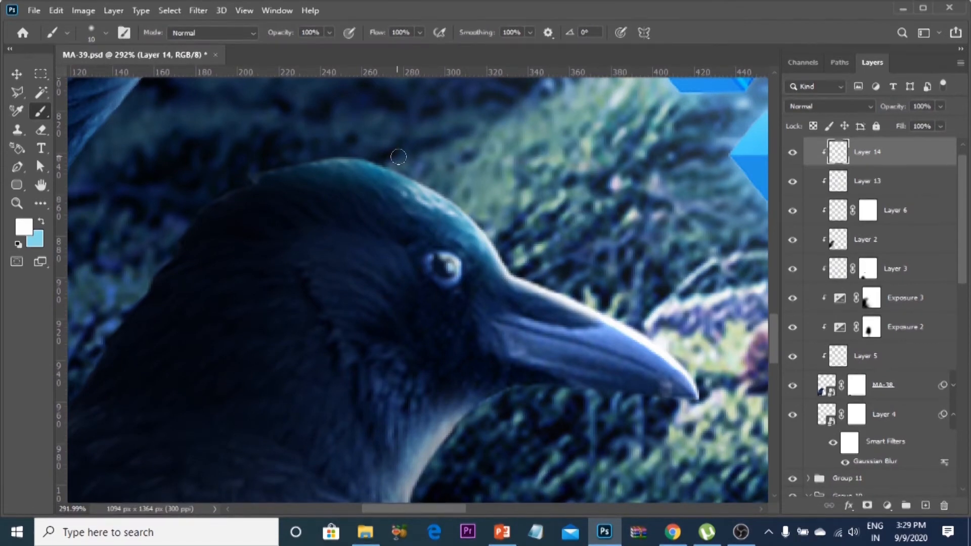
{"action": "scroll", "coordinate": [449, 151], "scroll_direction": "down", "scroll_amount": 9}
{"action": "key", "text": "v"}
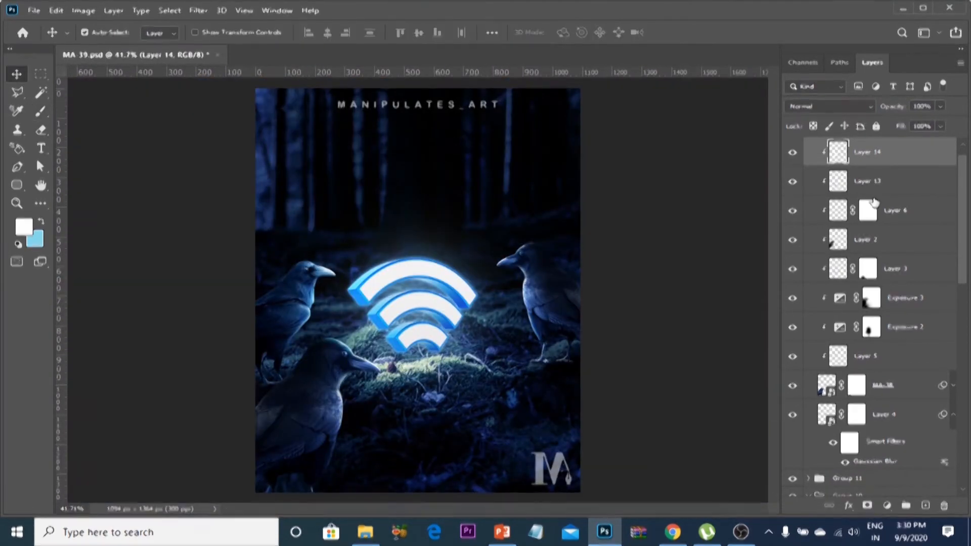
Select Layer 13 and lasso an area around the foreground crow's head for cleanup.
{"action": "left_click", "coordinate": [905, 181], "text": "ctrl"}
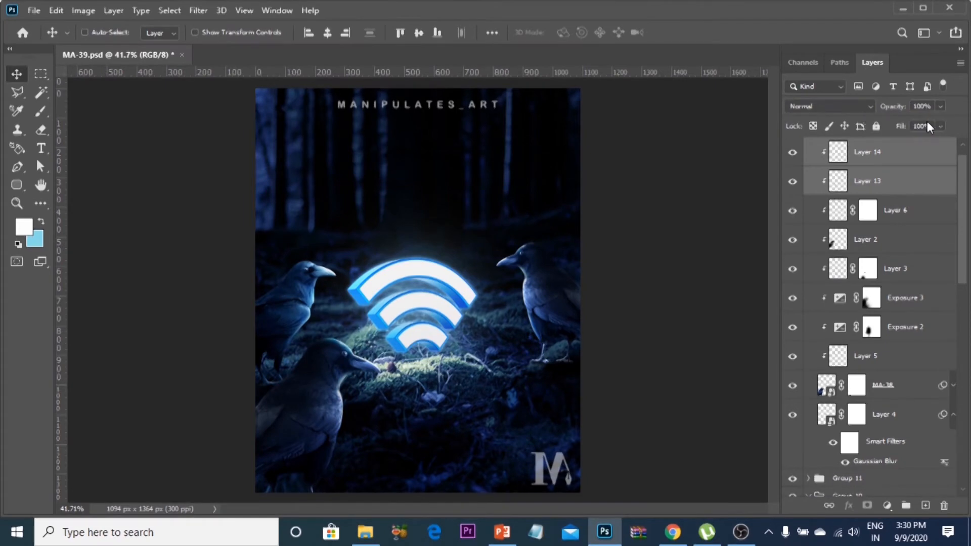
{"action": "left_click", "coordinate": [909, 158], "text": "ctrl"}
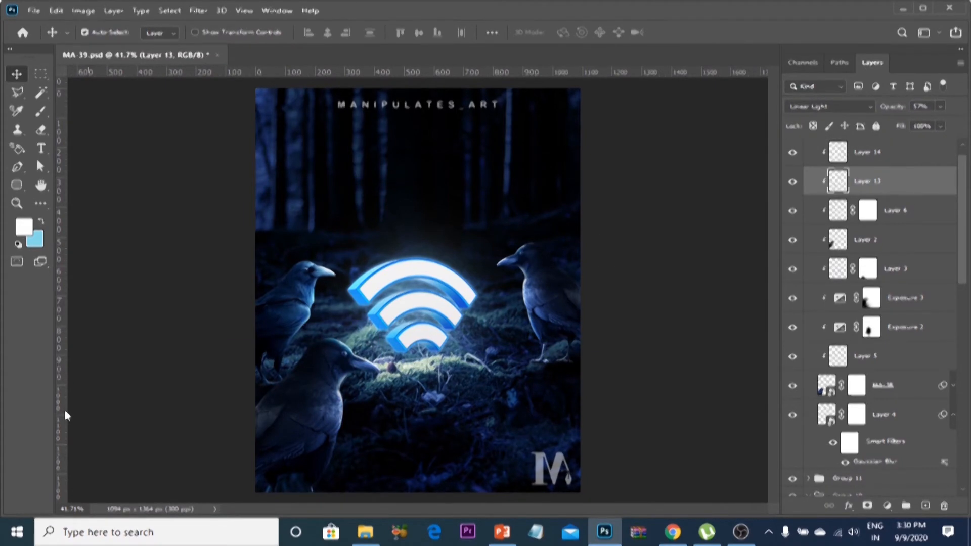
{"action": "key", "text": "l"}
{"action": "scroll", "coordinate": [358, 455], "scroll_direction": "up", "scroll_amount": 5}
{"action": "left_click_drag", "start_coordinate": [192, 412], "coordinate": [398, 319]}
{"action": "key", "text": "v"}
{"action": "scroll", "coordinate": [548, 308], "scroll_direction": "down", "scroll_amount": 6}
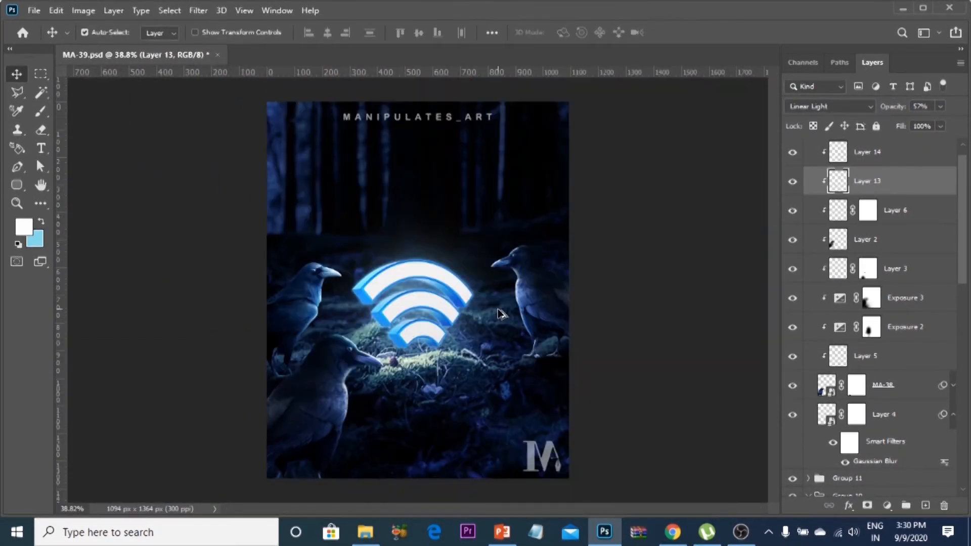
Add a new layer, load the foreground crow's outline as a selection, and sample a near-black for shading it with a resized brush.
{"action": "scroll", "coordinate": [498, 310], "scroll_direction": "down", "scroll_amount": 1}
{"action": "left_click", "coordinate": [925, 506]}
{"action": "left_click", "coordinate": [824, 419], "text": "ctrl"}
{"action": "key", "text": "b"}
{"action": "left_click", "coordinate": [334, 373], "text": "alt"}
{"action": "right_click", "coordinate": [336, 373]}
{"action": "double_click", "coordinate": [375, 383]}
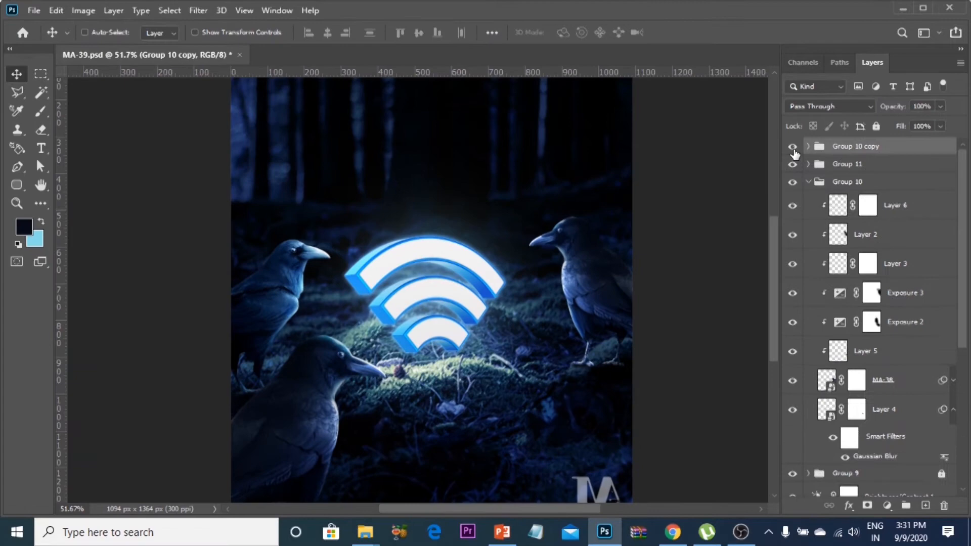
Duplicate Group 10 copy, merge the duplicate into one layer and convert it to a smart object.
{"action": "key", "text": "ctrl+j"}
{"action": "right_click", "coordinate": [831, 147]}
{"action": "left_click", "coordinate": [728, 440]}
{"action": "key", "text": "ctrl+e"}
{"action": "left_click", "coordinate": [198, 10]}
{"action": "right_click", "coordinate": [836, 152]}
{"action": "left_click", "coordinate": [702, 198]}
Apply a 2.4-pixel Gaussian Blur to the foreground crow smart object and deselect the layer.
{"action": "left_click", "coordinate": [198, 11]}
{"action": "mouse_move", "coordinate": [210, 171]}
{"action": "left_click", "coordinate": [436, 228]}
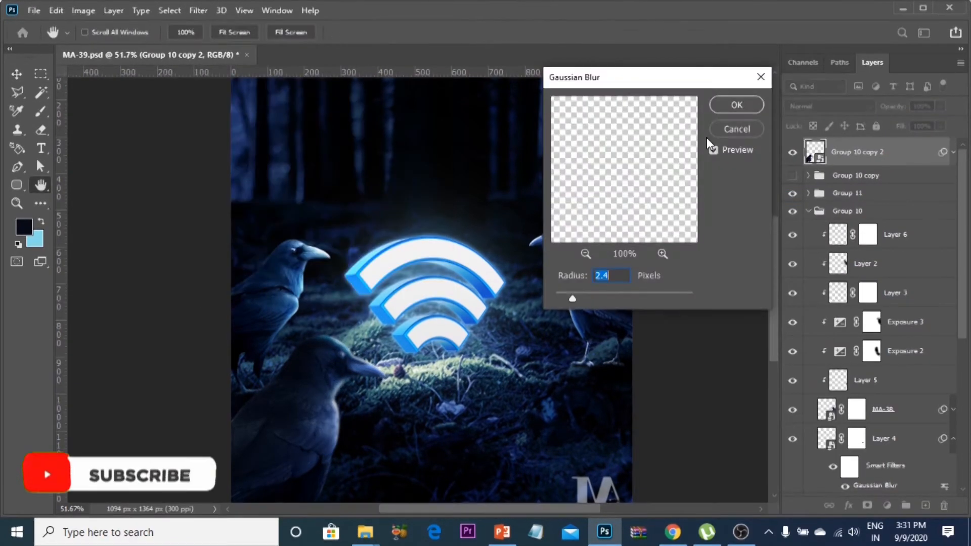
{"action": "left_click", "coordinate": [737, 104]}
{"action": "scroll", "coordinate": [464, 264], "scroll_direction": "down", "scroll_amount": 3}
{"action": "scroll", "coordinate": [461, 268], "scroll_direction": "up", "scroll_amount": 1}
{"action": "left_click", "coordinate": [634, 269]}
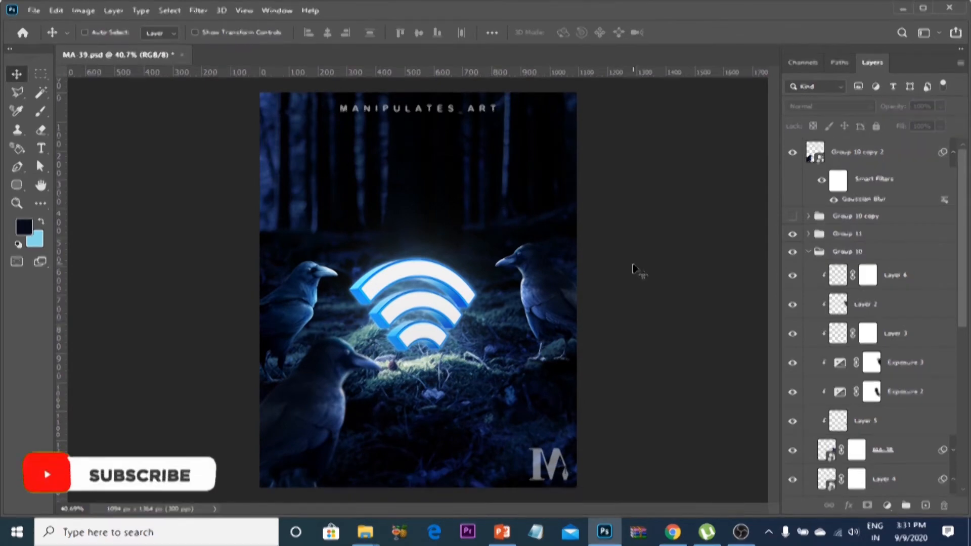
Place the crow cutout image 'unnamed' into the document, scaled and positioned so it perches on top of the Wi-Fi symbol.
{"action": "left_click", "coordinate": [364, 532]}
{"action": "left_click", "coordinate": [324, 480]}
{"action": "left_click_drag", "start_coordinate": [451, 424], "coordinate": [399, 256]}
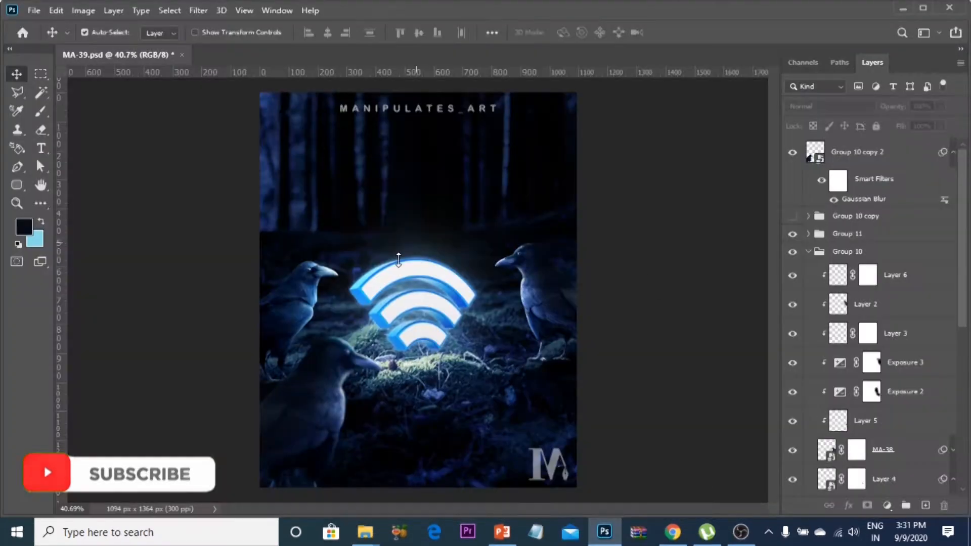
{"action": "left_click_drag", "start_coordinate": [503, 252], "coordinate": [501, 188]}
{"action": "left_click_drag", "start_coordinate": [574, 147], "coordinate": [482, 210]}
{"action": "left_click", "coordinate": [682, 33]}
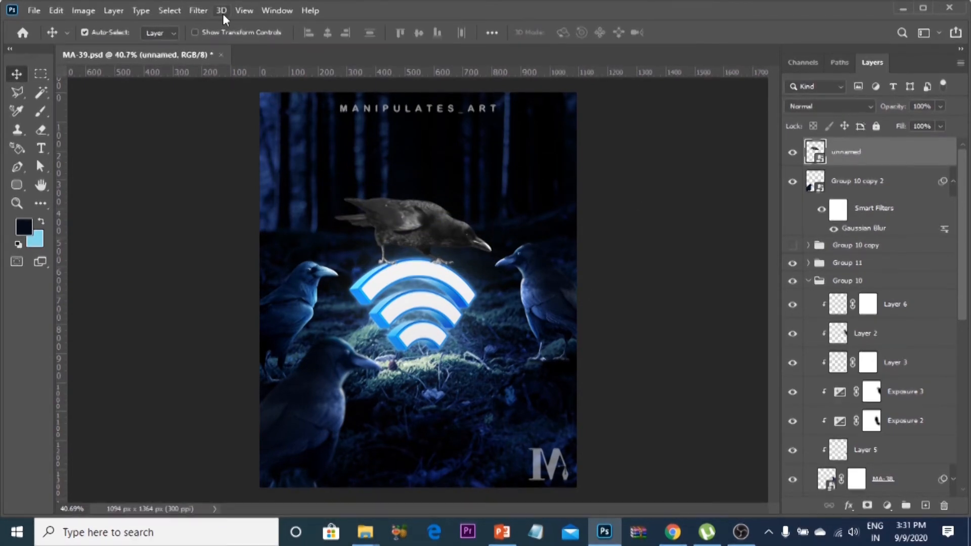
Tint the perched crow towards cyan and blue with a Color Balance adjustment.
{"action": "left_click", "coordinate": [83, 10]}
{"action": "mouse_move", "coordinate": [134, 50]}
{"action": "left_click", "coordinate": [263, 135]}
{"action": "left_click_drag", "start_coordinate": [691, 108], "coordinate": [667, 109]}
{"action": "left_click_drag", "start_coordinate": [692, 143], "coordinate": [727, 142]}
{"action": "left_click_drag", "start_coordinate": [666, 109], "coordinate": [670, 109]}
{"action": "left_click_drag", "start_coordinate": [730, 141], "coordinate": [736, 141]}
{"action": "left_click", "coordinate": [844, 77]}
Add an Exposure adjustment clipped to the perched crow and darken it through gamma correction.
{"action": "left_click", "coordinate": [886, 505]}
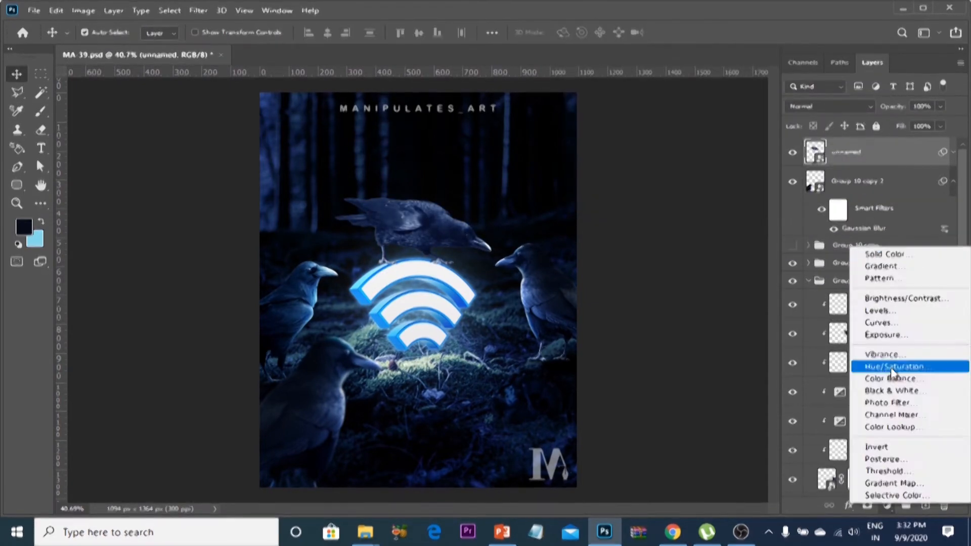
{"action": "left_click", "coordinate": [844, 334]}
{"action": "left_click", "coordinate": [875, 163], "text": "alt"}
{"action": "left_click_drag", "start_coordinate": [692, 216], "coordinate": [705, 215]}
{"action": "key", "text": "ctrl+z"}
{"action": "left_click_drag", "start_coordinate": [692, 272], "coordinate": [729, 268]}
{"action": "left_click", "coordinate": [792, 120]}
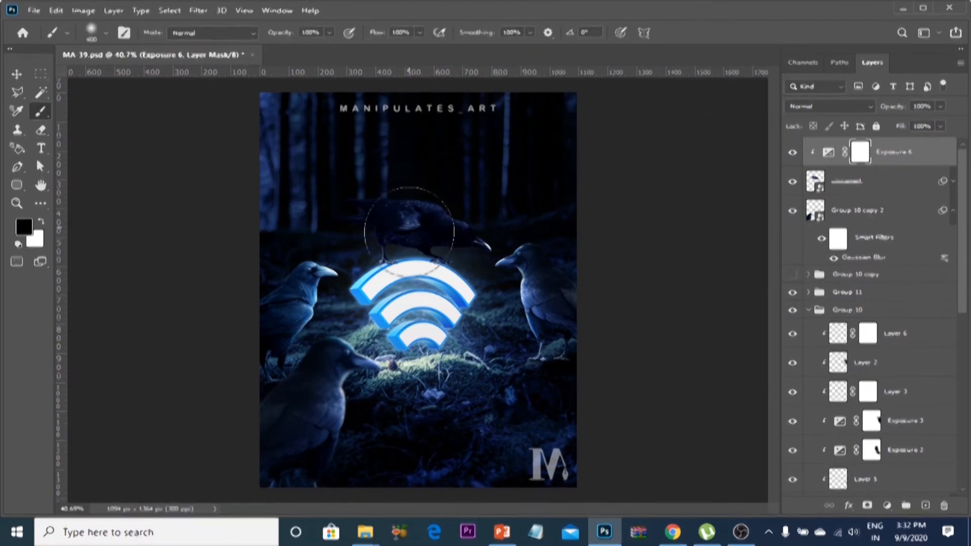
Paint black on the Exposure 6 mask over the perched crow's body with a soft brush, refining with smaller brush sizes.
{"action": "left_click_drag", "start_coordinate": [368, 229], "coordinate": [404, 248]}
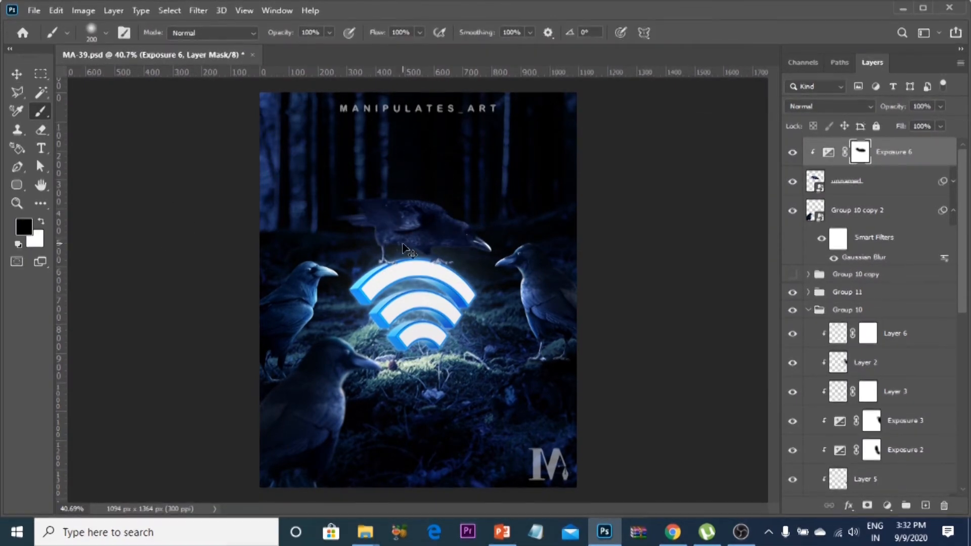
{"action": "key", "text": "x"}
{"action": "key", "text": "bracketleft"}
{"action": "key", "text": "bracketleft"}
{"action": "scroll", "coordinate": [384, 217], "scroll_direction": "up", "scroll_amount": 2}
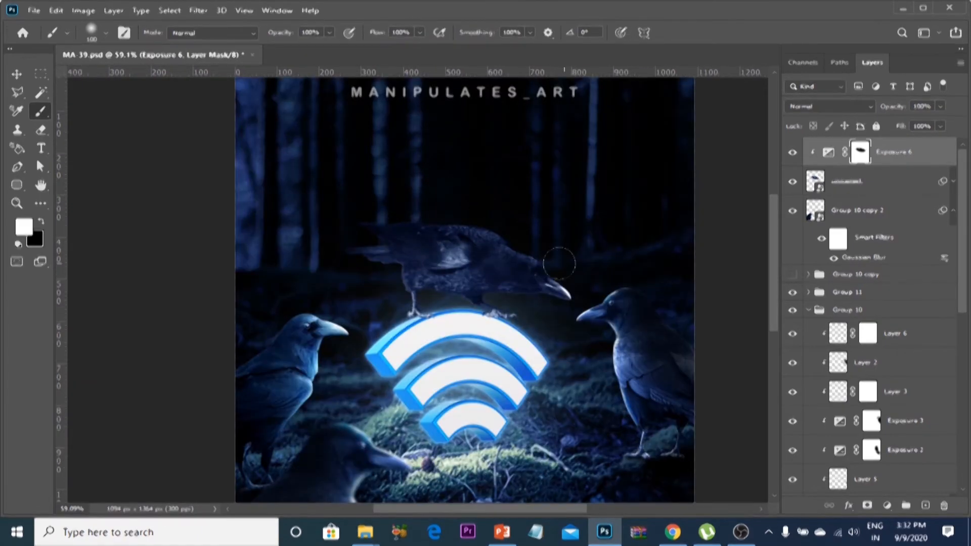
{"action": "scroll", "coordinate": [539, 223], "scroll_direction": "down", "scroll_amount": 3}
{"action": "scroll", "coordinate": [535, 215], "scroll_direction": "up", "scroll_amount": 4}
{"action": "key", "text": "bracketleft"}
{"action": "key", "text": "x"}
{"action": "scroll", "coordinate": [524, 288], "scroll_direction": "down", "scroll_amount": 3}
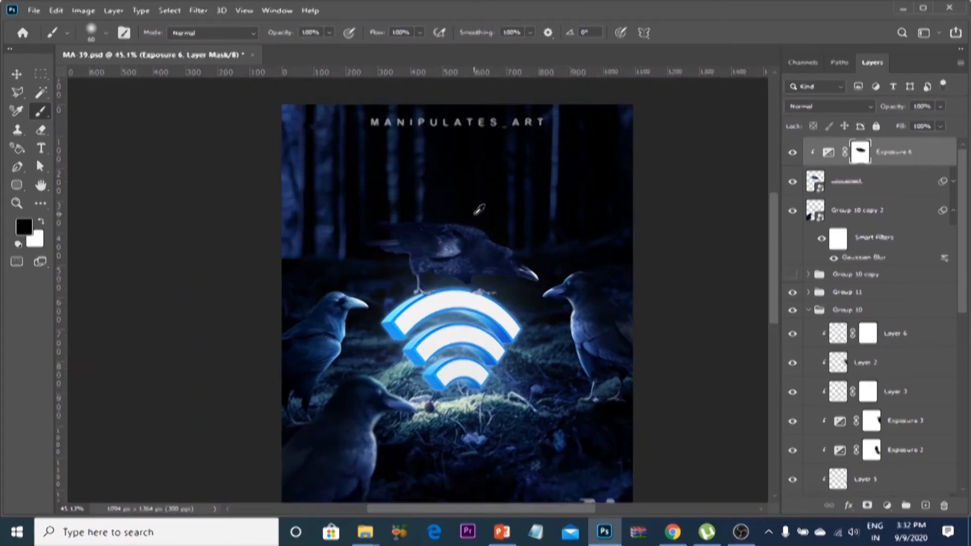
{"action": "scroll", "coordinate": [525, 287], "scroll_direction": "up", "scroll_amount": 3}
Add a second Exposure adjustment clipped to the perched crow with a raised exposure, and target its mask.
{"action": "key", "text": "v"}
{"action": "left_click", "coordinate": [887, 505]}
{"action": "left_click", "coordinate": [859, 336]}
{"action": "left_click", "coordinate": [904, 167], "text": "alt"}
{"action": "left_click_drag", "start_coordinate": [691, 216], "coordinate": [714, 217]}
{"action": "left_click", "coordinate": [828, 152]}
{"action": "key", "text": "b"}
{"action": "scroll", "coordinate": [481, 245], "scroll_direction": "down", "scroll_amount": 2}
{"action": "left_click", "coordinate": [860, 153]}
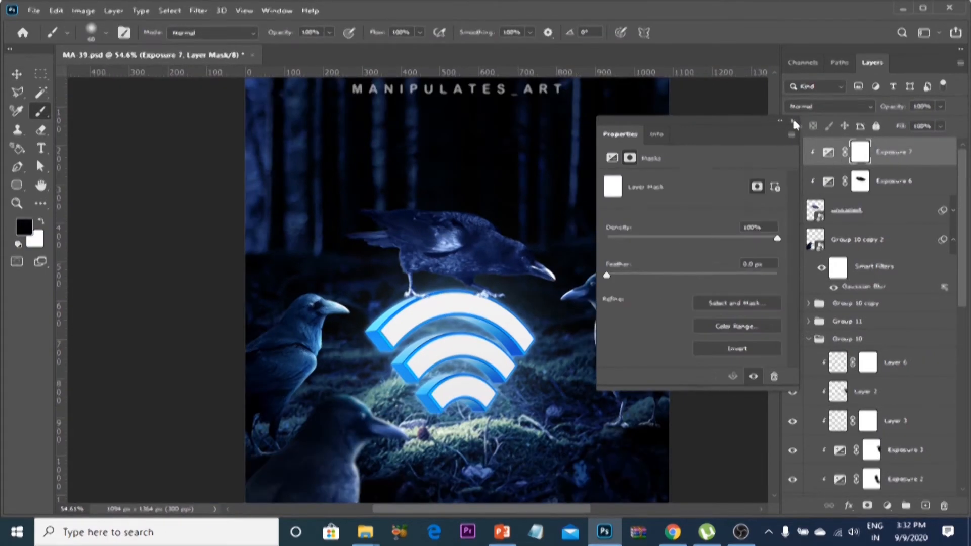
Mask the Exposure 7 brightening off the perched crow's upper body with a soft 150 px black brush.
{"action": "left_click", "coordinate": [793, 121]}
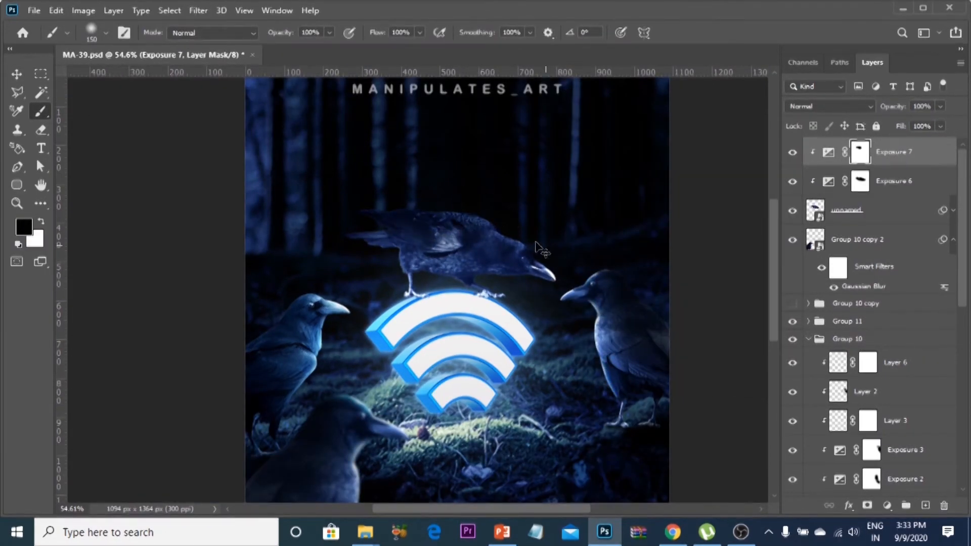
{"action": "scroll", "coordinate": [411, 251], "scroll_direction": "down", "scroll_amount": 2}
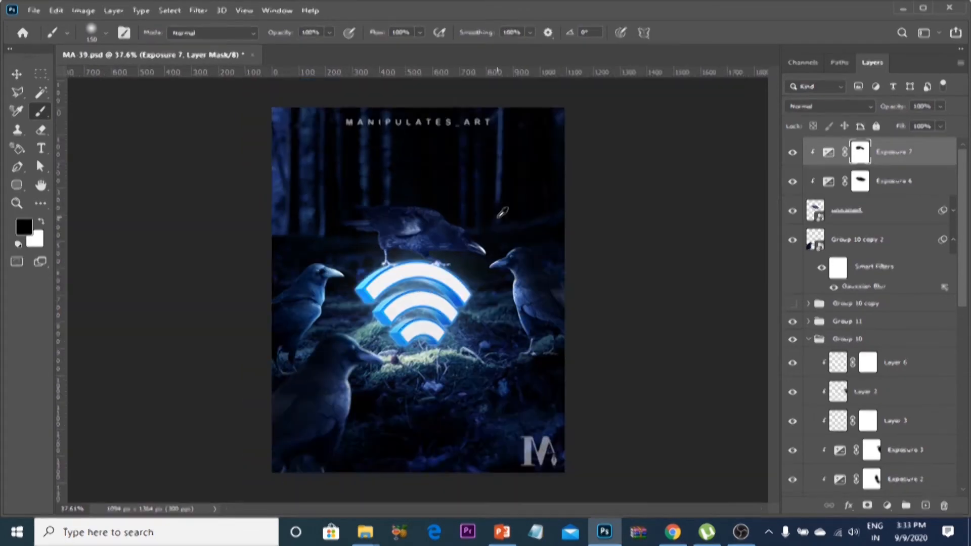
{"action": "scroll", "coordinate": [414, 242], "scroll_direction": "up", "scroll_amount": 3}
{"action": "key", "text": "v"}
{"action": "scroll", "coordinate": [420, 228], "scroll_direction": "down", "scroll_amount": 2}
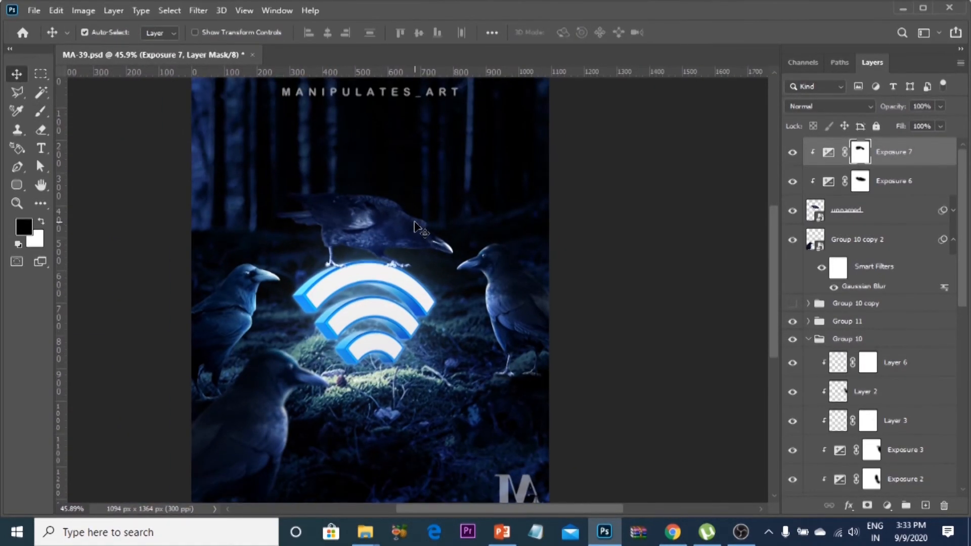
Try sampling blue highlight tones from the neighbouring crow for a new layer clipped to the perched crow.
{"action": "scroll", "coordinate": [415, 228], "scroll_direction": "up", "scroll_amount": 3}
{"action": "key", "text": "ctrl+shift+alt+n"}
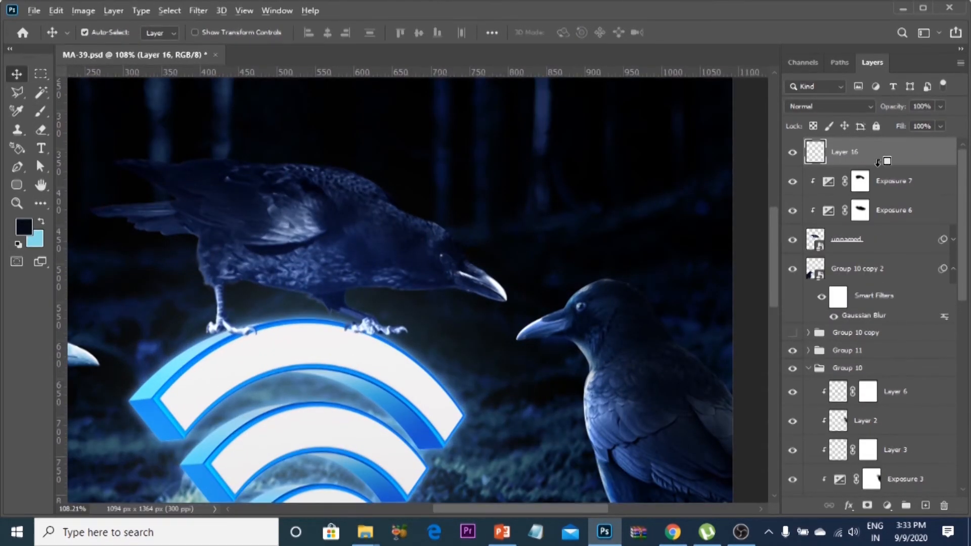
{"action": "left_click", "coordinate": [41, 111]}
{"action": "scroll", "coordinate": [438, 231], "scroll_direction": "down", "scroll_amount": 3}
{"action": "scroll", "coordinate": [510, 297], "scroll_direction": "up", "scroll_amount": 6}
{"action": "left_click", "coordinate": [503, 299], "text": "alt"}
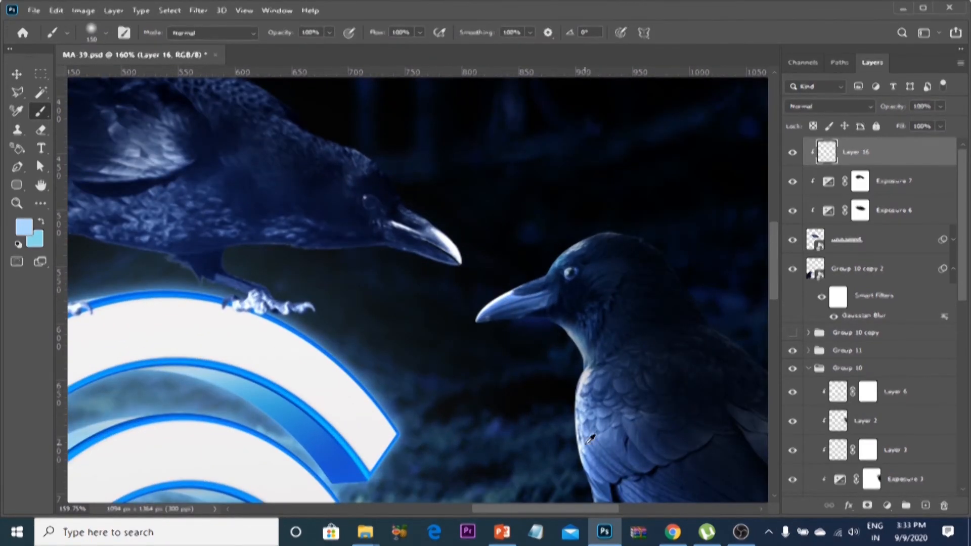
{"action": "left_click", "coordinate": [584, 448], "text": "alt"}
{"action": "scroll", "coordinate": [319, 251], "scroll_direction": "up", "scroll_amount": 2}
{"action": "left_click_drag", "start_coordinate": [320, 250], "coordinate": [471, 290]}
{"action": "scroll", "coordinate": [472, 290], "scroll_direction": "down", "scroll_amount": 3}
{"action": "left_click", "coordinate": [596, 357], "text": "alt"}
{"action": "scroll", "coordinate": [568, 293], "scroll_direction": "up", "scroll_amount": 3}
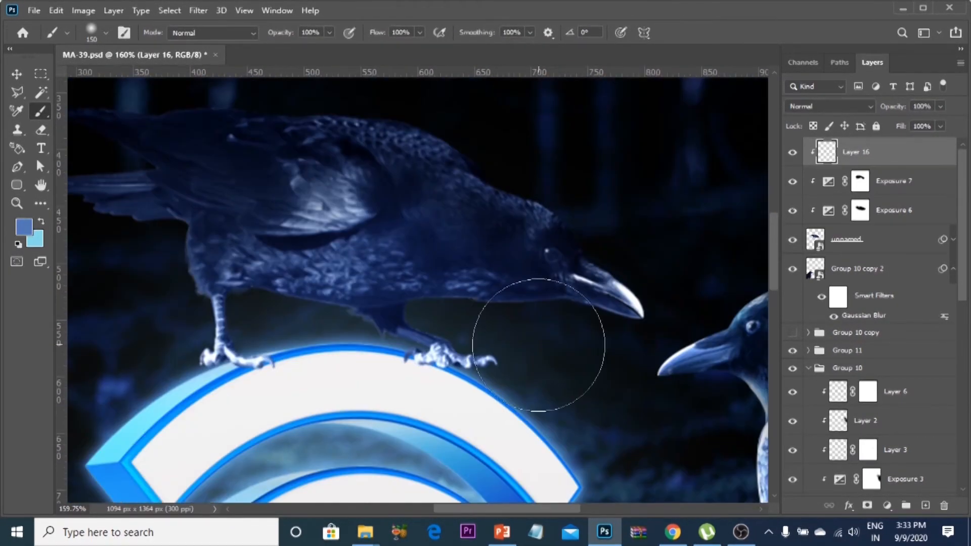
Add a layer mask to the perched crow and hide the lower claw edge over the Wi-Fi symbol with a hard 50 px black brush at 100% opacity.
{"action": "left_click", "coordinate": [866, 505]}
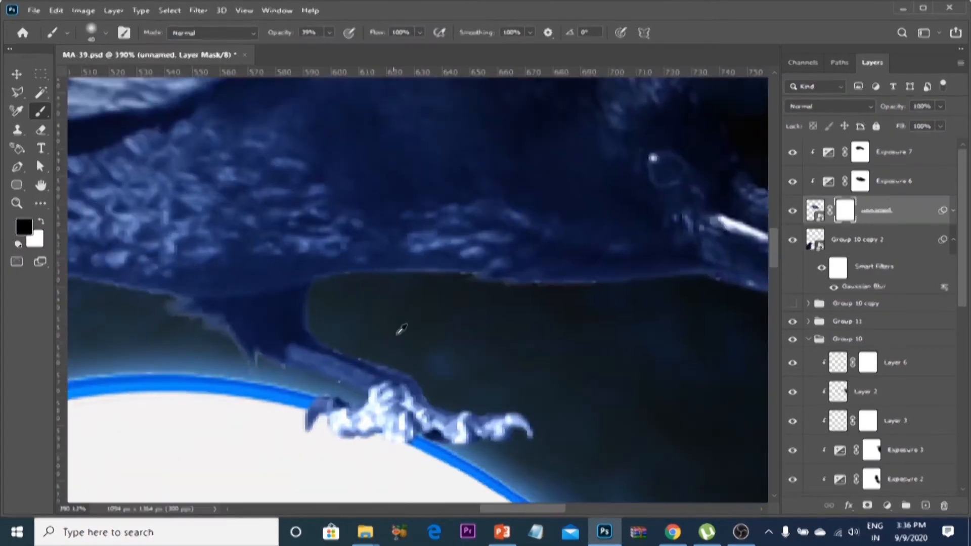
{"action": "right_click", "coordinate": [541, 228]}
{"action": "scroll", "coordinate": [412, 325], "scroll_direction": "up", "scroll_amount": 2}
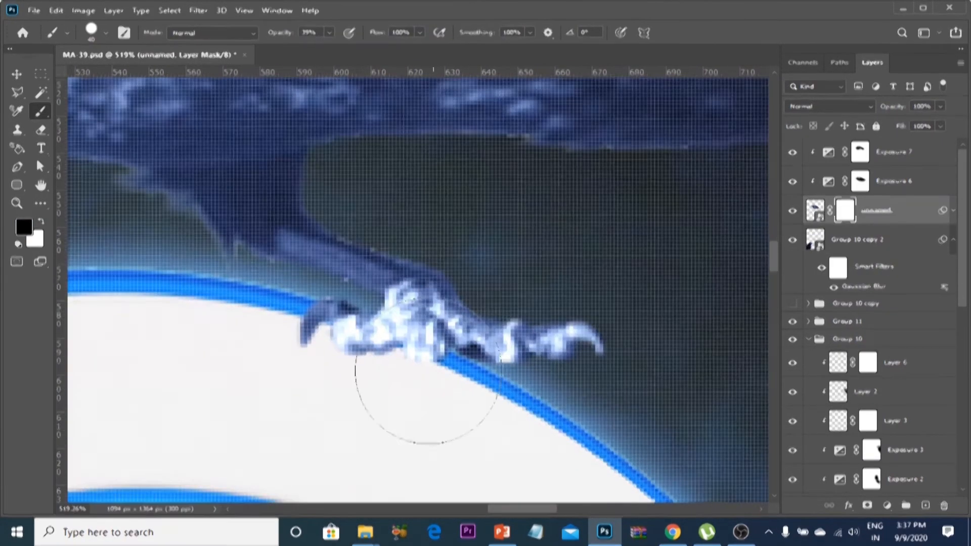
{"action": "left_click_drag", "start_coordinate": [398, 429], "coordinate": [347, 410]}
{"action": "left_click", "coordinate": [330, 32]}
{"action": "left_click_drag", "start_coordinate": [332, 49], "coordinate": [375, 50]}
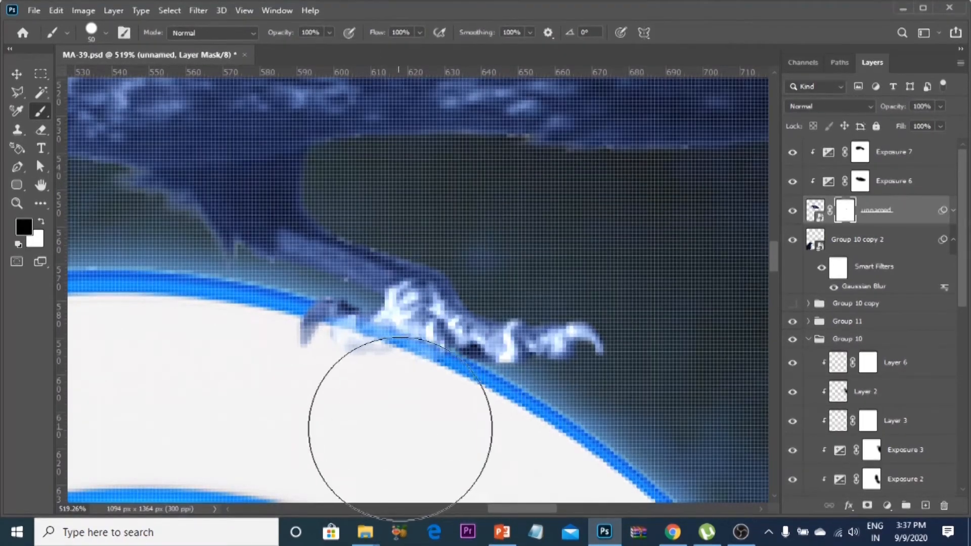
{"action": "left_click_drag", "start_coordinate": [399, 426], "coordinate": [320, 389]}
{"action": "scroll", "coordinate": [490, 223], "scroll_direction": "down", "scroll_amount": 6}
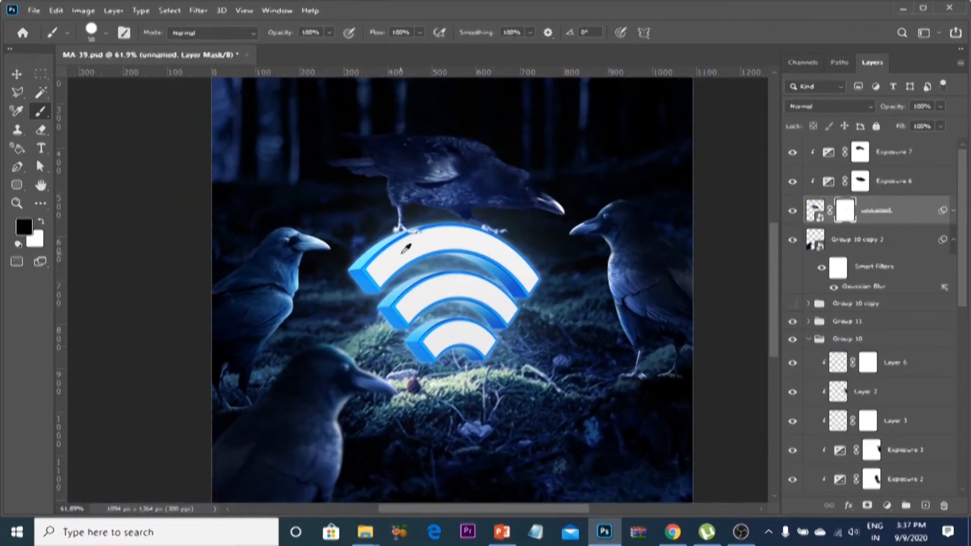
{"action": "scroll", "coordinate": [478, 232], "scroll_direction": "up", "scroll_amount": 2}
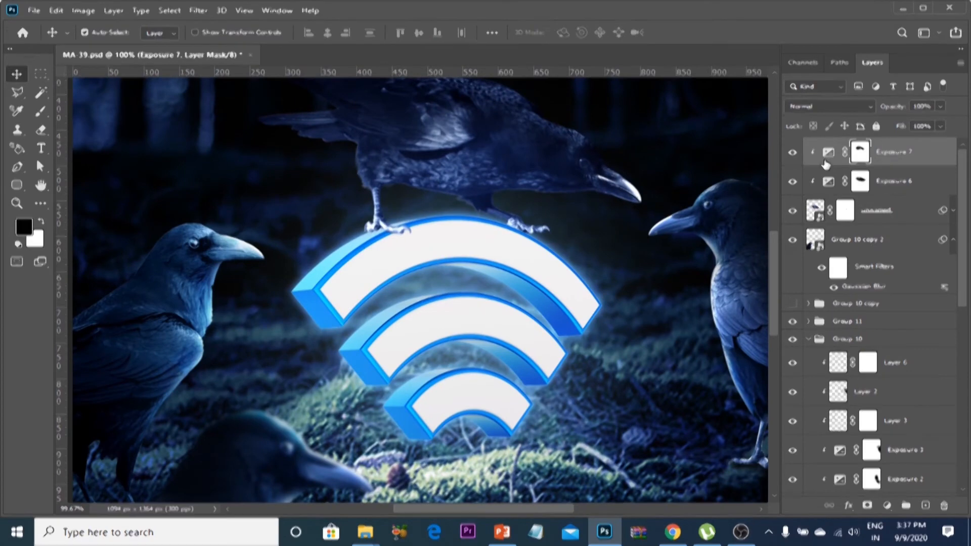
Raise the exposure slightly in the Exposure 7 adjustment on the perched crow.
{"action": "double_click", "coordinate": [828, 151]}
{"action": "left_click_drag", "start_coordinate": [714, 217], "coordinate": [720, 209]}
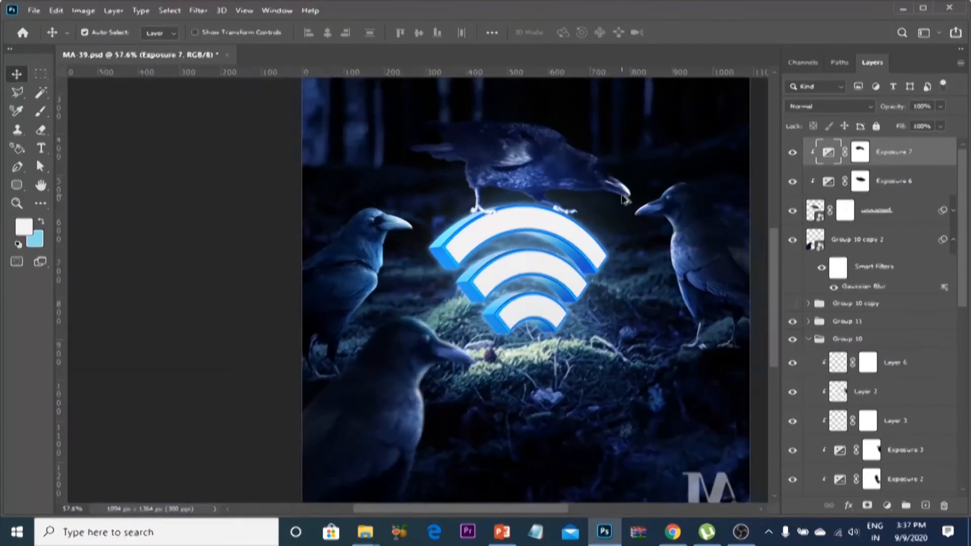
{"action": "scroll", "coordinate": [420, 283], "scroll_direction": "up", "scroll_amount": 4}
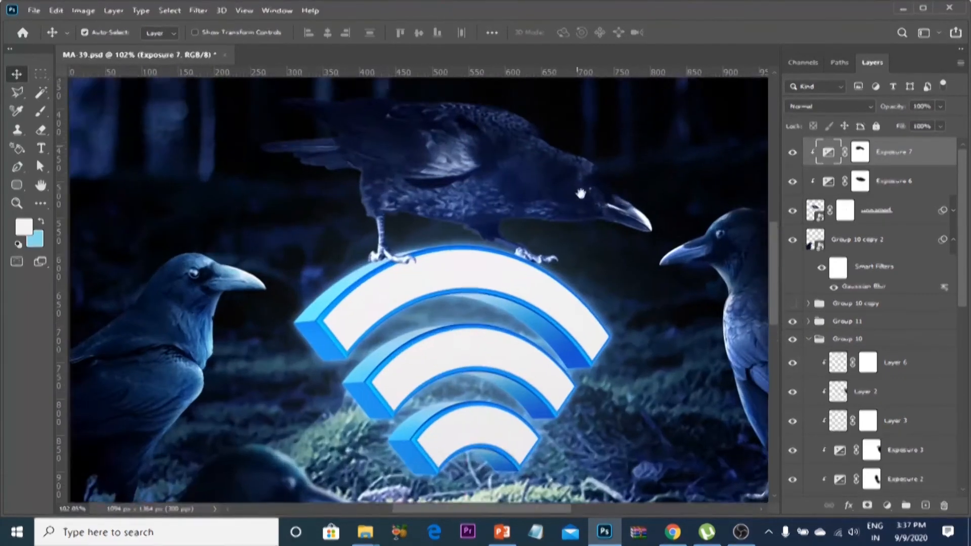
{"action": "scroll", "coordinate": [476, 243], "scroll_direction": "up", "scroll_amount": 4}
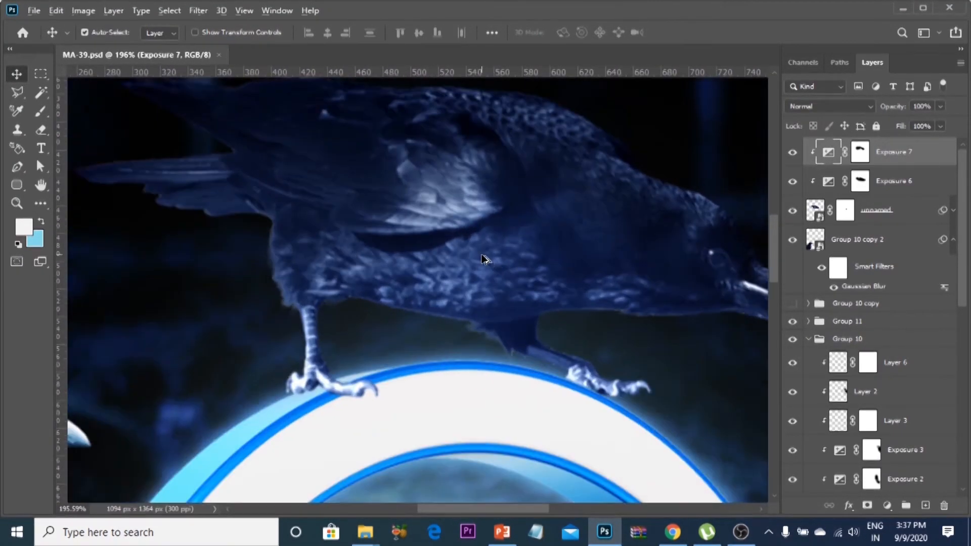
Create a new layer clipped above Exposure 7, reduce the soft brush to 20 px, and sample blue from the neighbouring crow's beak.
{"action": "left_click", "coordinate": [876, 170], "text": "alt"}
{"action": "key", "text": "b"}
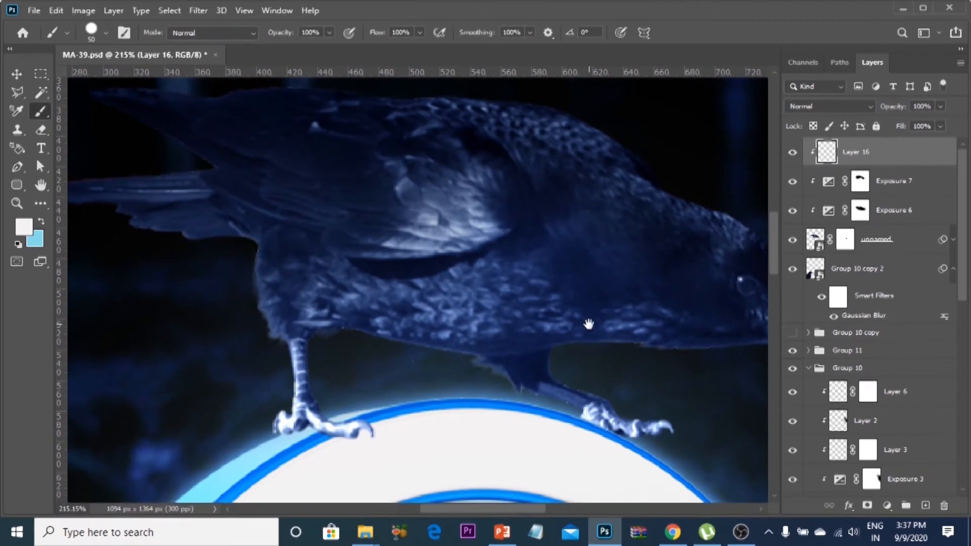
{"action": "left_click_drag", "start_coordinate": [588, 324], "coordinate": [431, 313]}
{"action": "key", "text": "bracketleft"}
{"action": "key", "text": "bracketleft"}
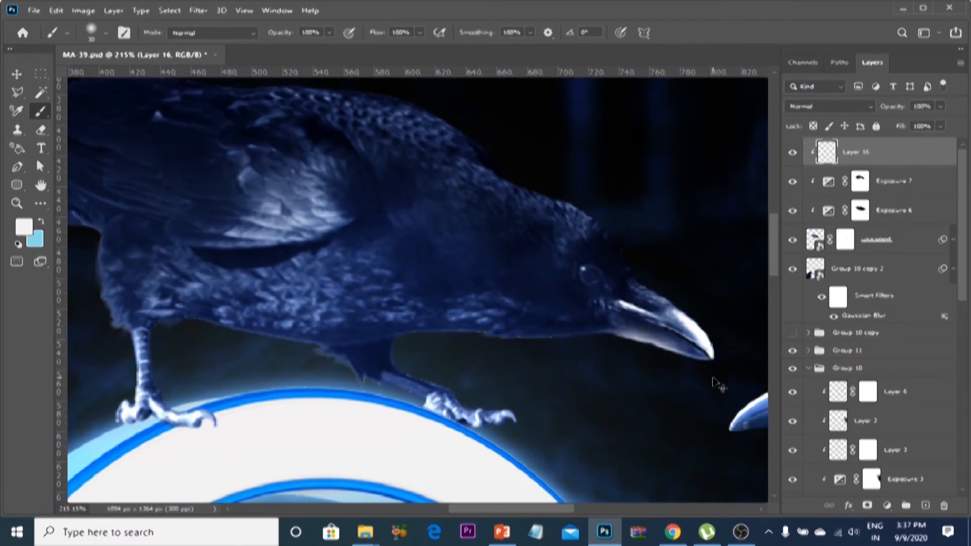
{"action": "scroll", "coordinate": [508, 367], "scroll_direction": "down", "scroll_amount": 2}
{"action": "left_click_drag", "start_coordinate": [655, 367], "coordinate": [459, 327]}
{"action": "scroll", "coordinate": [596, 460], "scroll_direction": "up", "scroll_amount": 5}
{"action": "left_click", "coordinate": [473, 299], "text": "alt"}
{"action": "scroll", "coordinate": [486, 295], "scroll_direction": "down", "scroll_amount": 4}
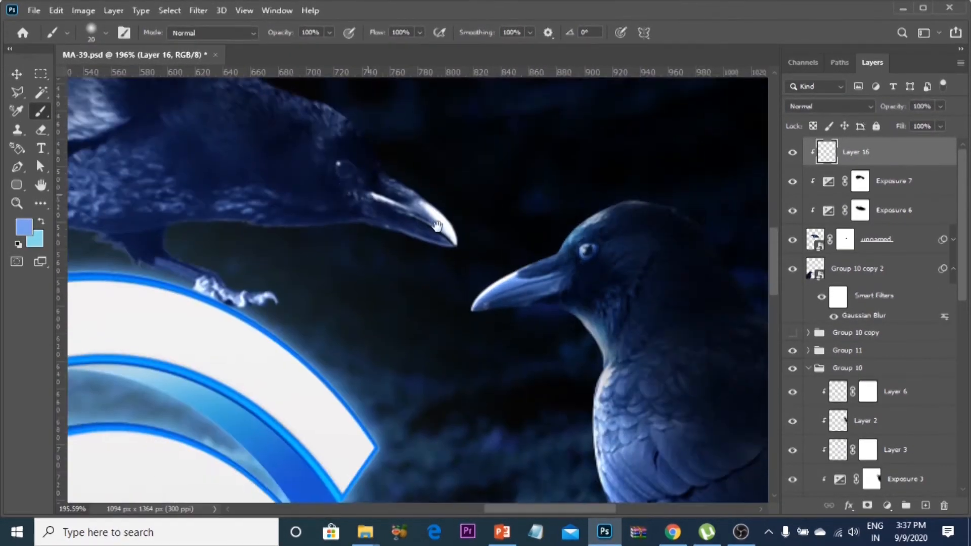
Paint the sampled blue along the perched crow's lower beak and set Layer 16 to Linear Light at 36% opacity.
{"action": "left_click_drag", "start_coordinate": [442, 230], "coordinate": [667, 289]}
{"action": "left_click_drag", "start_coordinate": [594, 275], "coordinate": [691, 310]}
{"action": "left_click", "coordinate": [829, 106]}
{"action": "left_click", "coordinate": [859, 318]}
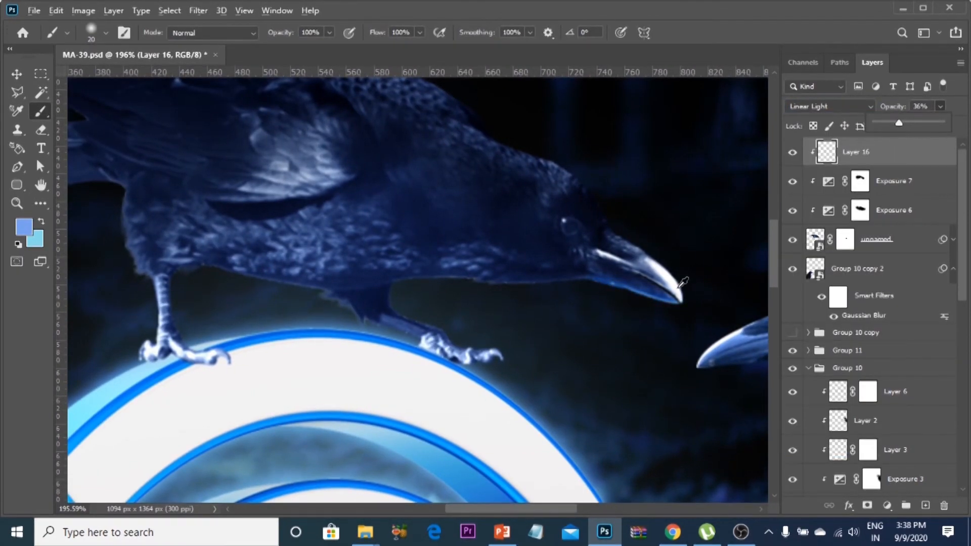
{"action": "left_click", "coordinate": [683, 282], "text": "alt"}
{"action": "scroll", "coordinate": [681, 299], "scroll_direction": "up", "scroll_amount": 3}
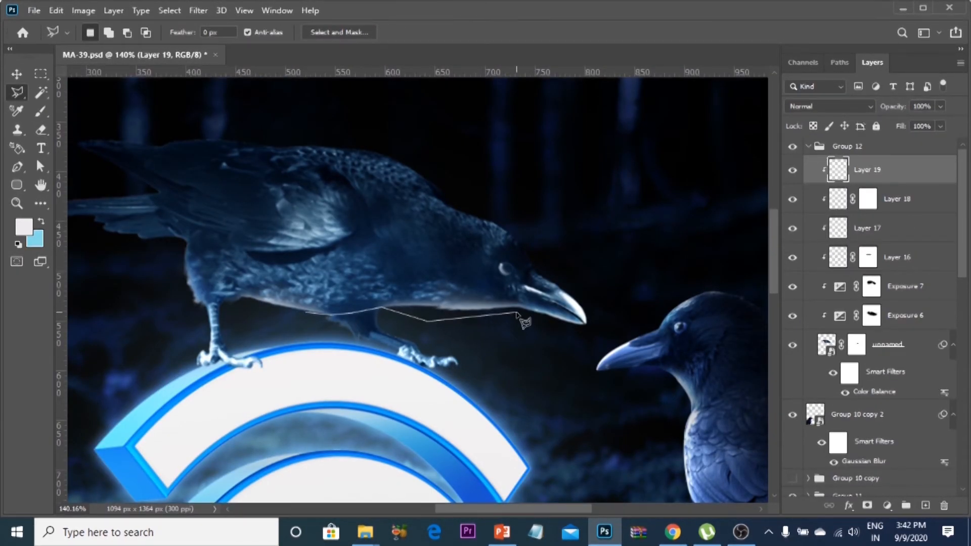
Lasso the perched crow's lower body on Layer 19 and subtract the excess along the belly edge.
{"action": "left_click", "coordinate": [214, 257]}
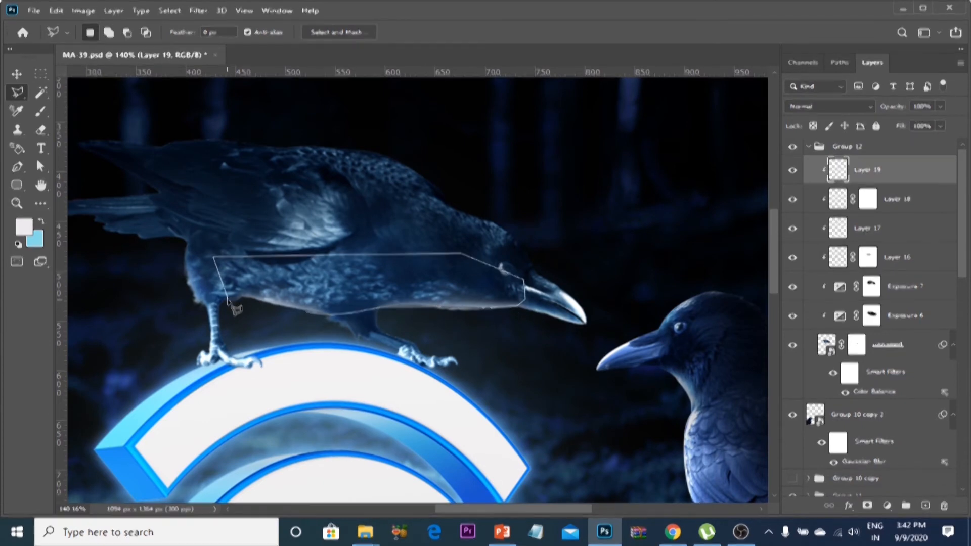
{"action": "scroll", "coordinate": [329, 326], "scroll_direction": "up", "scroll_amount": 3}
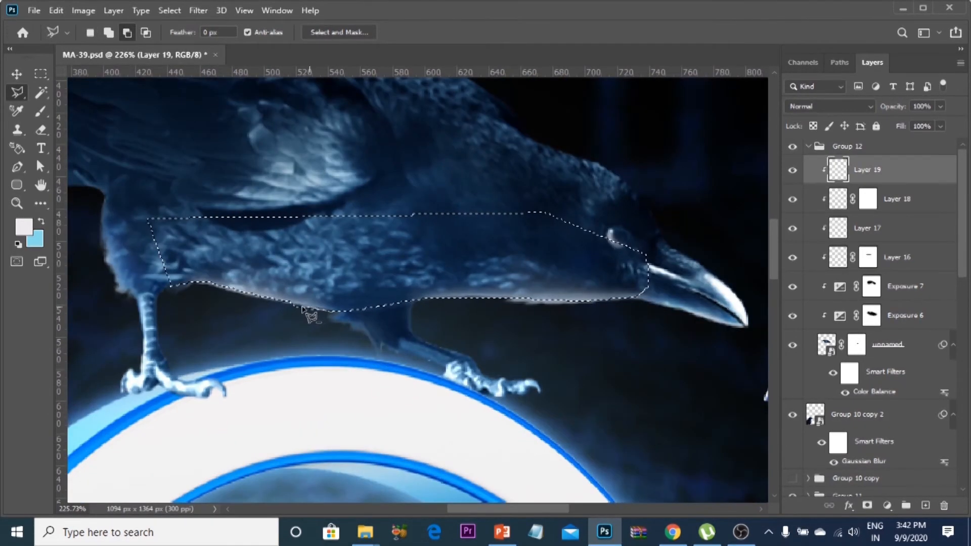
{"action": "left_click", "coordinate": [334, 311], "text": "alt"}
{"action": "left_click", "coordinate": [283, 302]}
{"action": "left_click", "coordinate": [268, 325]}
{"action": "left_click", "coordinate": [333, 314]}
{"action": "scroll", "coordinate": [394, 228], "scroll_direction": "down", "scroll_amount": 4}
Paint a soft white rim light along the perched crow's belly inside the selection on Layer 19, and clear the selection.
{"action": "key", "text": "b"}
{"action": "left_click", "coordinate": [23, 227]}
{"action": "left_click_drag", "start_coordinate": [606, 268], "coordinate": [581, 245]}
{"action": "key", "text": "Return"}
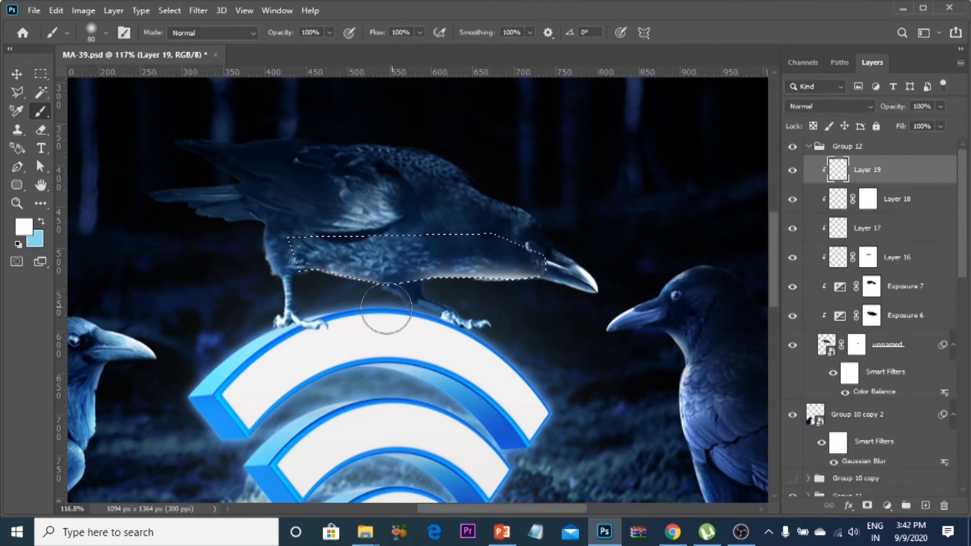
{"action": "scroll", "coordinate": [306, 314], "scroll_direction": "down", "scroll_amount": 3}
{"action": "scroll", "coordinate": [305, 314], "scroll_direction": "up", "scroll_amount": 3}
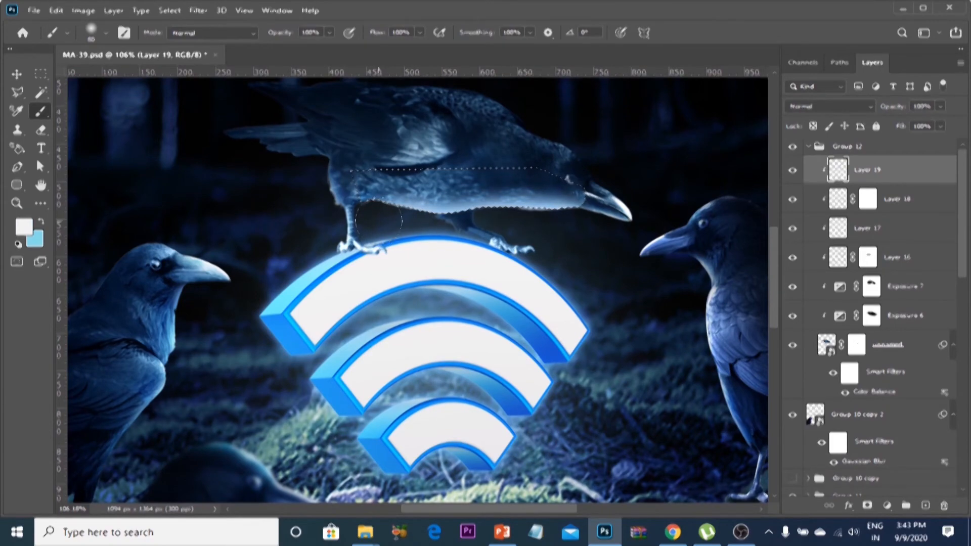
{"action": "key", "text": "ctrl+d"}
{"action": "scroll", "coordinate": [609, 177], "scroll_direction": "down", "scroll_amount": 4}
{"action": "scroll", "coordinate": [579, 151], "scroll_direction": "up", "scroll_amount": 7}
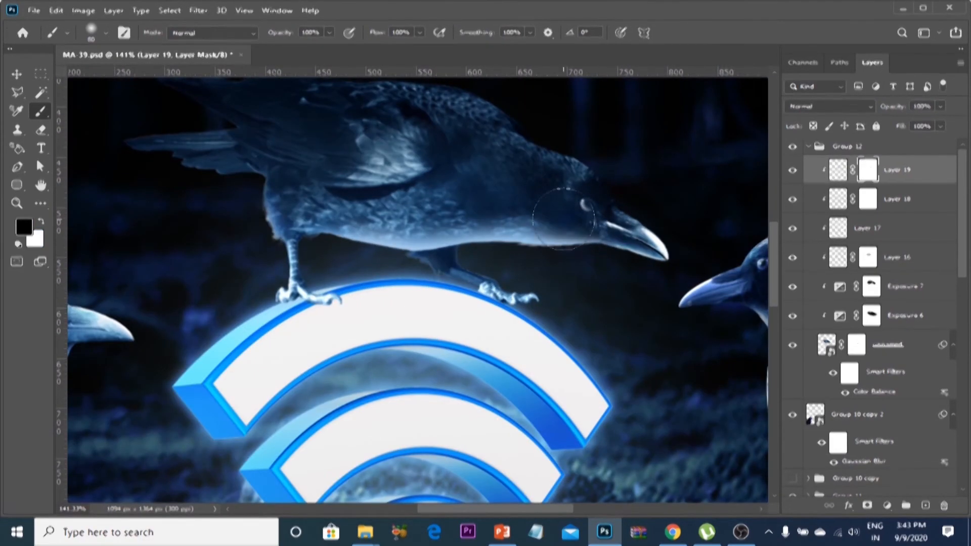
{"action": "scroll", "coordinate": [563, 218], "scroll_direction": "down", "scroll_amount": 3}
{"action": "scroll", "coordinate": [658, 183], "scroll_direction": "up", "scroll_amount": 3}
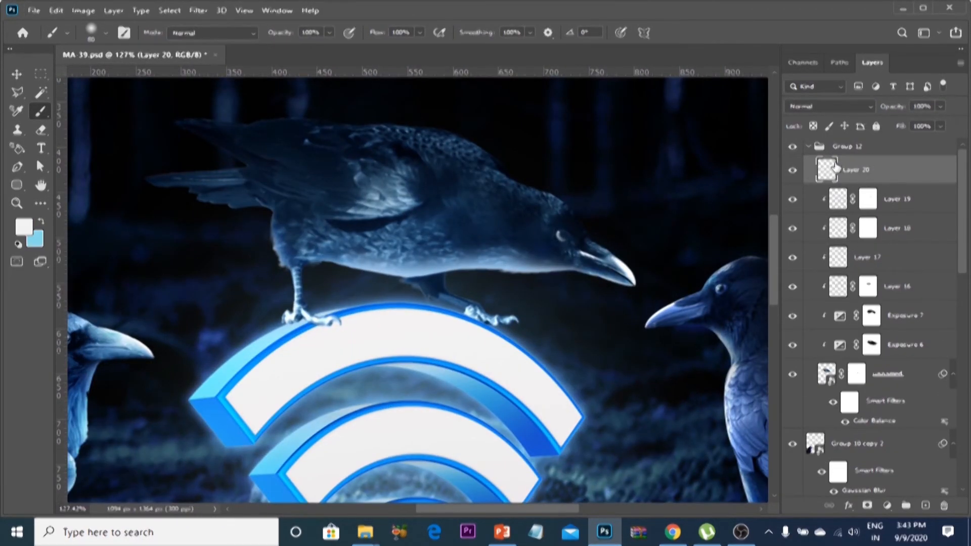
Lasso-subtract the crow's body above the belly line from the crow selection on Layer 20, keeping the legs selected.
{"action": "scroll", "coordinate": [444, 276], "scroll_direction": "up", "scroll_amount": 3}
{"action": "left_click", "coordinate": [460, 271]}
{"action": "left_click", "coordinate": [399, 280]}
{"action": "left_click", "coordinate": [374, 282]}
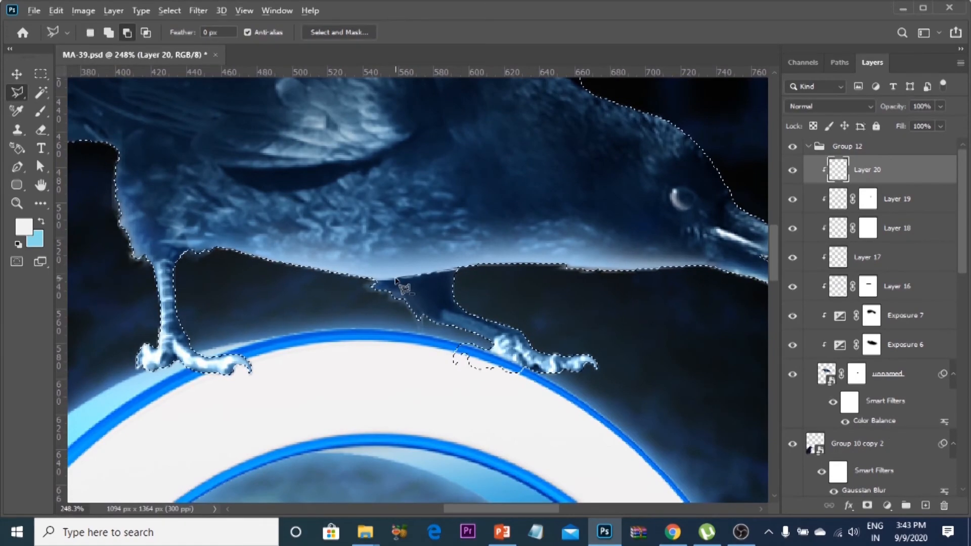
{"action": "left_click", "coordinate": [82, 344]}
{"action": "left_click", "coordinate": [78, 151]}
{"action": "double_click", "coordinate": [728, 147]}
Sample dark navy from the top of the perched crow's far leg as the brush colour, and undo the trial stroke on it.
{"action": "scroll", "coordinate": [488, 368], "scroll_direction": "up", "scroll_amount": 3}
{"action": "left_click", "coordinate": [40, 111]}
{"action": "left_click", "coordinate": [23, 227]}
{"action": "left_click", "coordinate": [445, 337]}
{"action": "left_click", "coordinate": [917, 256]}
{"action": "left_click_drag", "start_coordinate": [433, 316], "coordinate": [461, 285]}
{"action": "key", "text": "ctrl+z"}
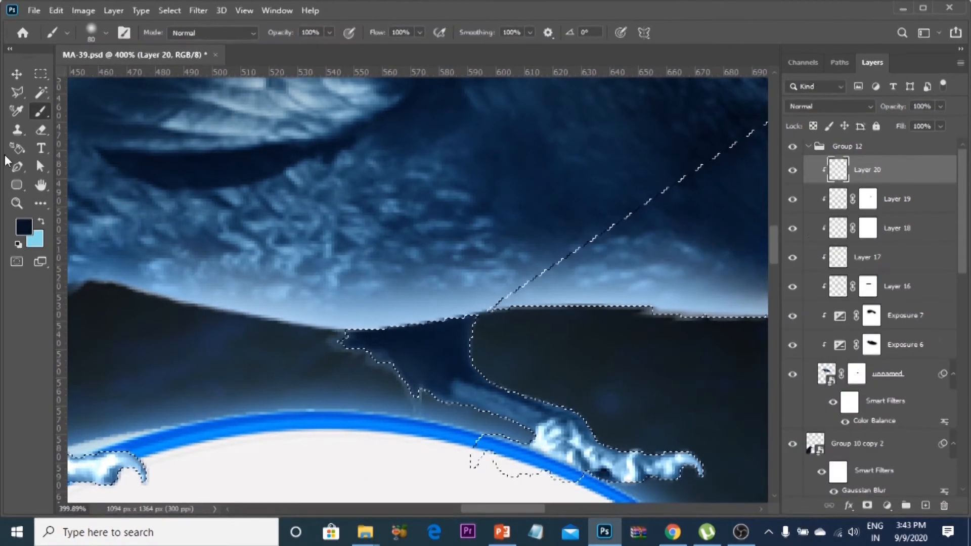
Subtract the crow's remaining head and chest area from the selection and shade the far leg with dark navy on Layer 20.
{"action": "left_click", "coordinate": [16, 93]}
{"action": "left_click", "coordinate": [448, 258]}
{"action": "left_click", "coordinate": [490, 335]}
{"action": "left_click", "coordinate": [682, 354]}
{"action": "double_click", "coordinate": [697, 111]}
{"action": "left_click", "coordinate": [41, 112]}
{"action": "key", "text": "ctrl+0"}
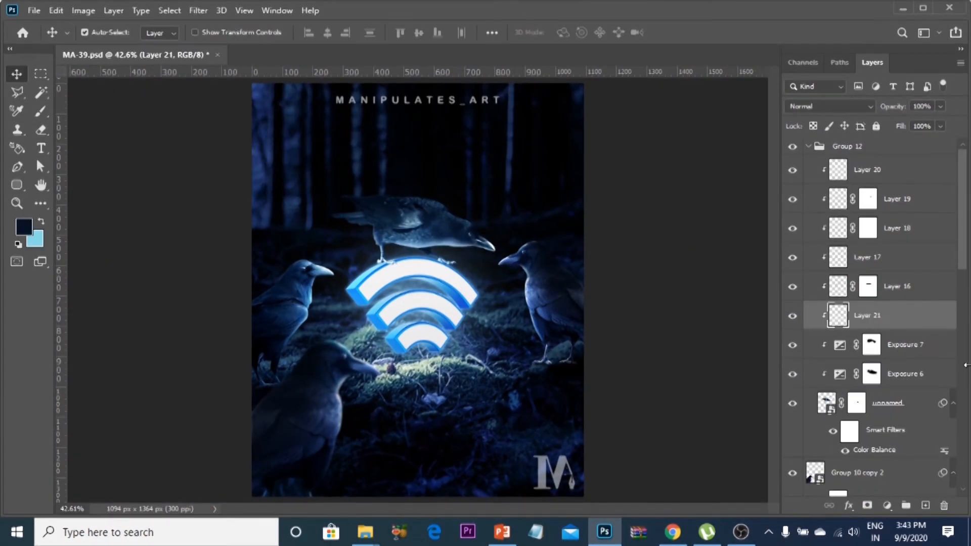
Shade the perched crow's upper back and tail on Layer 21 with the soft dark brush at 150 px.
{"action": "scroll", "coordinate": [446, 232], "scroll_direction": "up", "scroll_amount": 5}
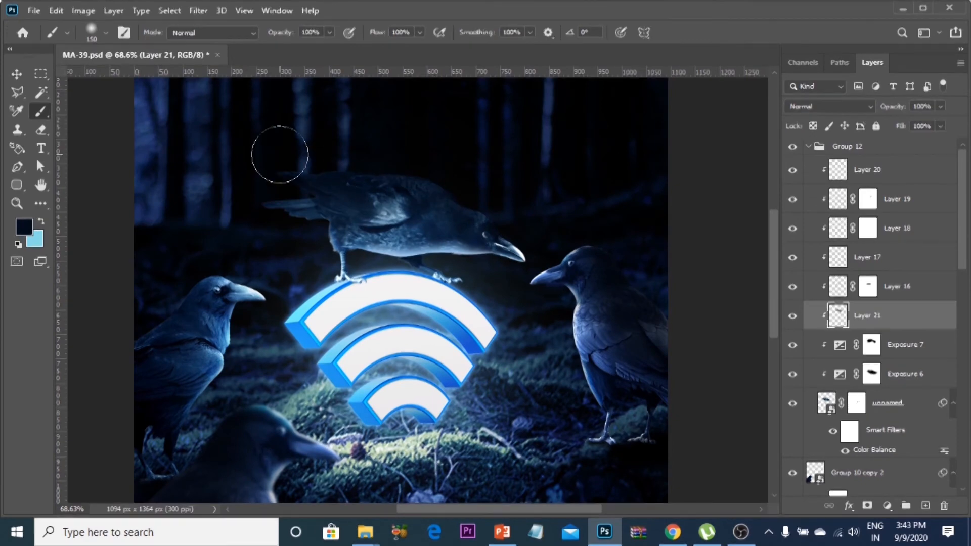
{"action": "scroll", "coordinate": [502, 156], "scroll_direction": "down", "scroll_amount": 2}
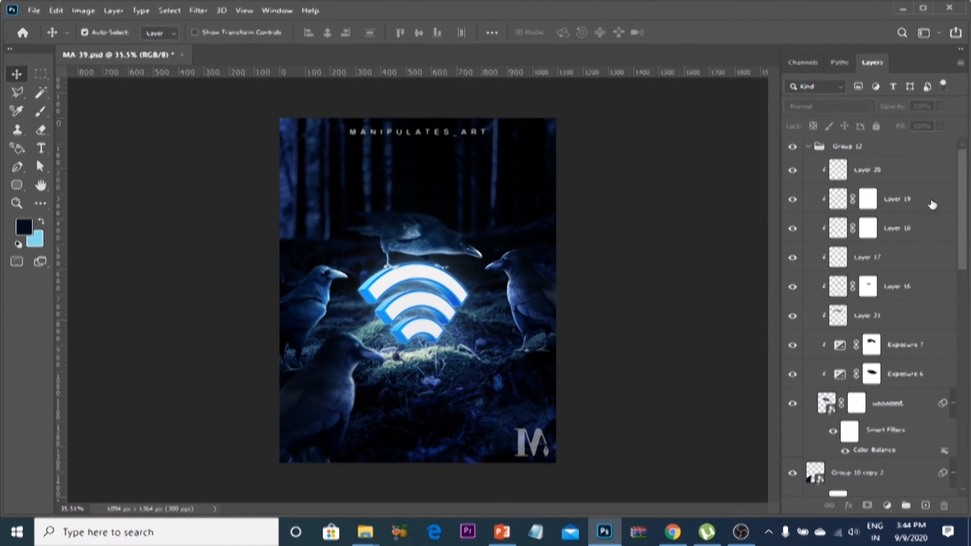
{"action": "scroll", "coordinate": [598, 356], "scroll_direction": "down", "scroll_amount": 2}
{"action": "scroll", "coordinate": [608, 343], "scroll_direction": "up", "scroll_amount": 1}
Duplicate Group 10, which holds the right-hand crow, and hide the original group.
{"action": "left_click", "coordinate": [528, 315]}
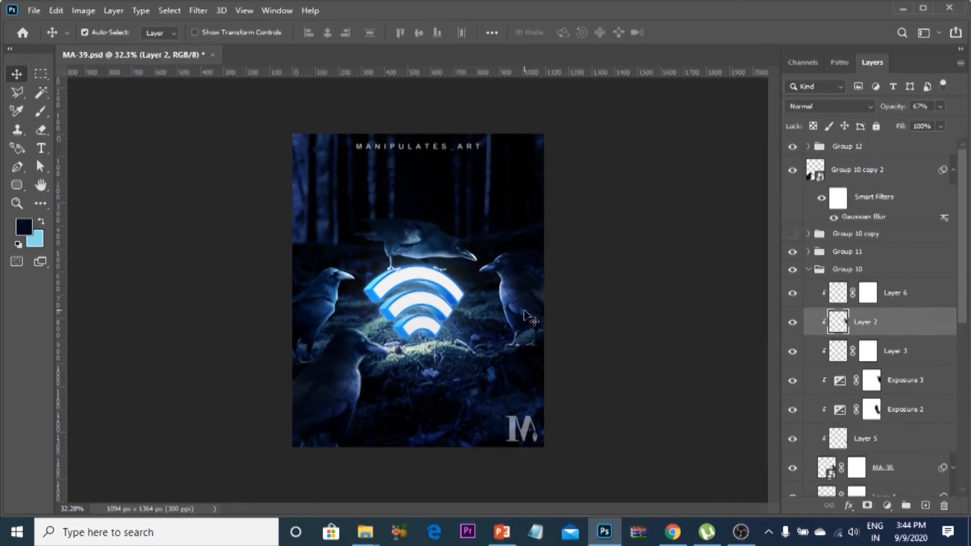
{"action": "left_click", "coordinate": [807, 270]}
{"action": "left_click_drag", "start_coordinate": [517, 267], "coordinate": [542, 330]}
{"action": "key", "text": "ctrl+z"}
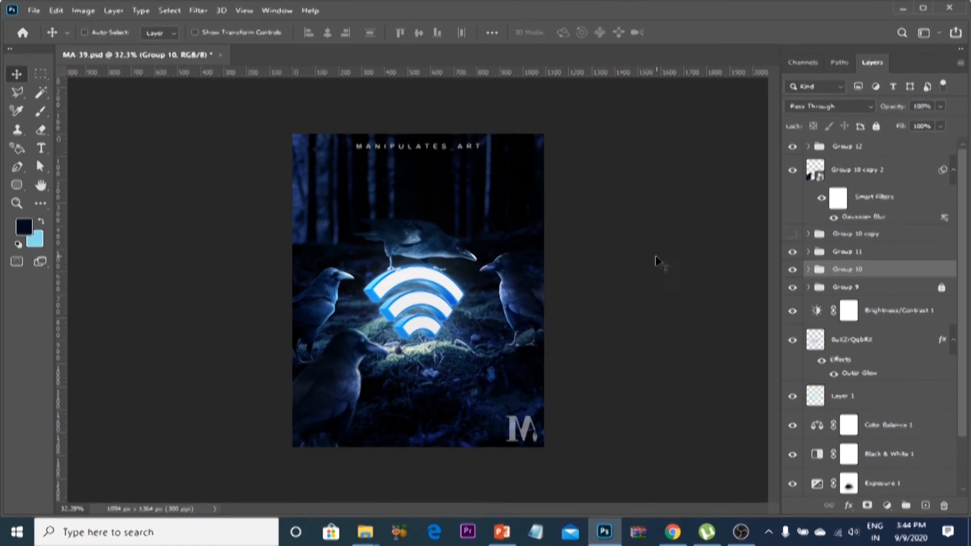
{"action": "key", "text": "ctrl+j"}
{"action": "left_click", "coordinate": [792, 287]}
Enlarge the duplicated right-hand crow and move it lower along the image's edge with Free Transform.
{"action": "key", "text": "ctrl+t"}
{"action": "left_click", "coordinate": [514, 220]}
{"action": "left_click_drag", "start_coordinate": [570, 203], "coordinate": [575, 197]}
{"action": "left_click_drag", "start_coordinate": [546, 274], "coordinate": [545, 314]}
{"action": "left_click_drag", "start_coordinate": [574, 239], "coordinate": [584, 229]}
{"action": "left_click_drag", "start_coordinate": [550, 298], "coordinate": [547, 289]}
{"action": "left_click", "coordinate": [706, 32]}
Create a new layer clipped to Group 10 copy 3 and enlarge the soft black brush to 300 px.
{"action": "scroll", "coordinate": [531, 379], "scroll_direction": "up", "scroll_amount": 10}
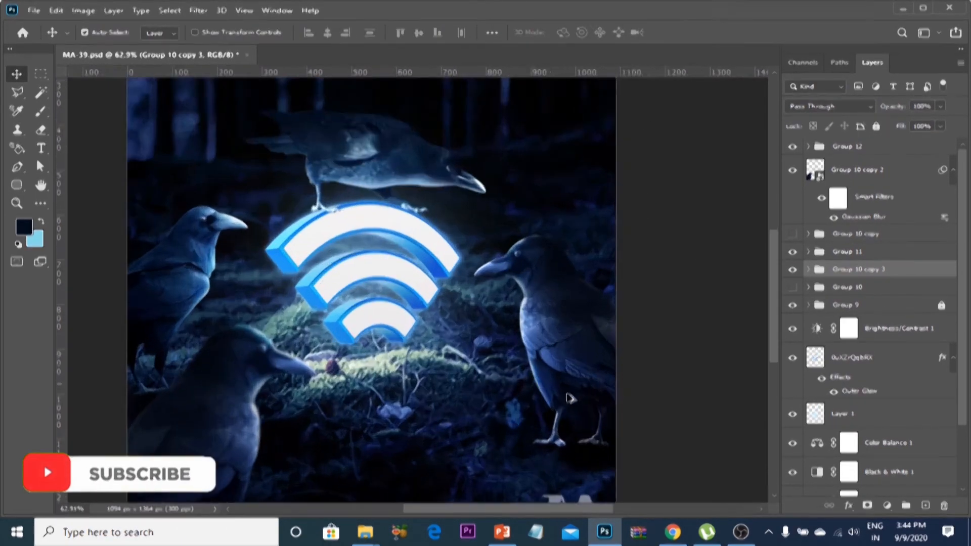
{"action": "left_click", "coordinate": [926, 505]}
{"action": "key", "text": "ctrl+alt+g"}
{"action": "key", "text": "bracketright"}
{"action": "key", "text": "bracketright"}
{"action": "key", "text": "bracketright"}
{"action": "key", "text": "bracketright"}
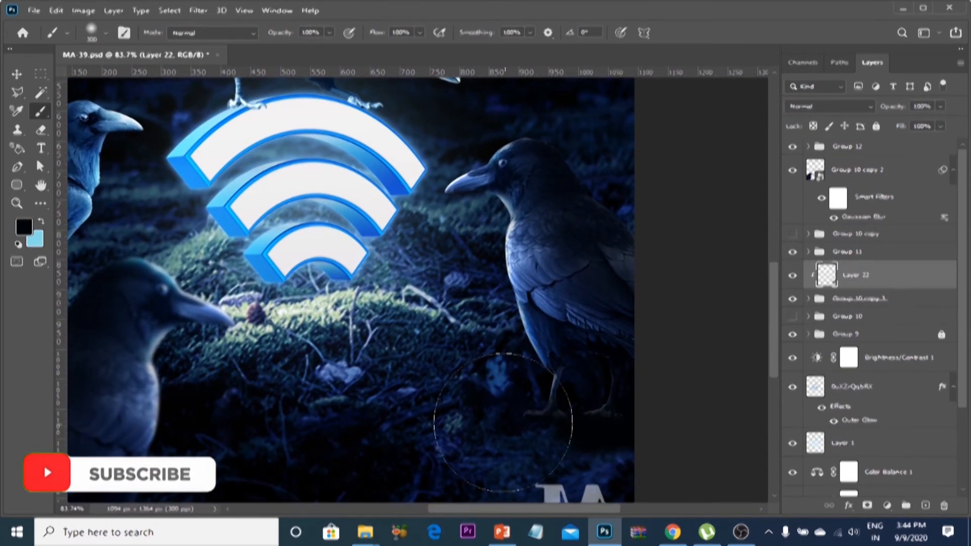
Set the brush opacity to 43% and darken the right-hand crow's feet with soft black on Layer 22.
{"action": "scroll", "coordinate": [616, 363], "scroll_direction": "down", "scroll_amount": 3}
{"action": "key", "text": "4"}
{"action": "key", "text": "3"}
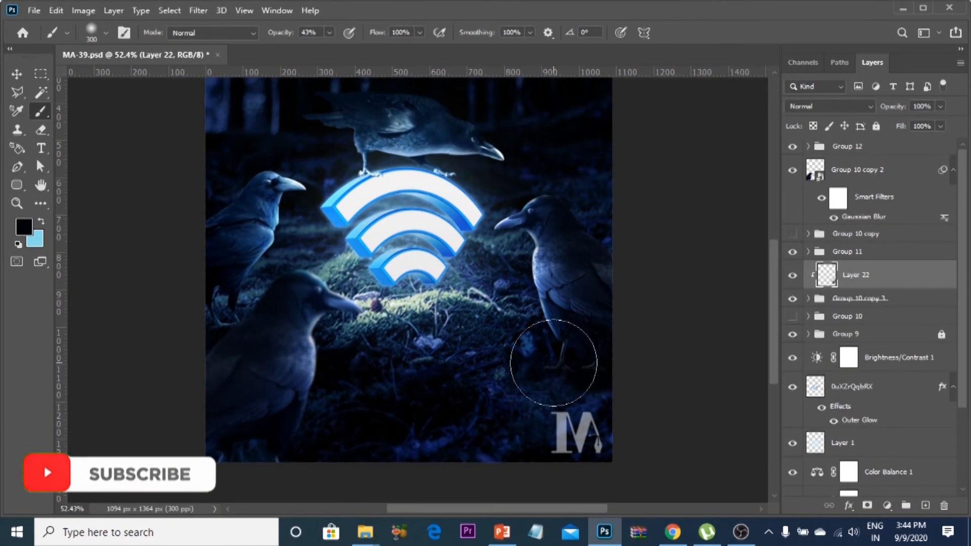
{"action": "scroll", "coordinate": [629, 187], "scroll_direction": "down", "scroll_amount": 1}
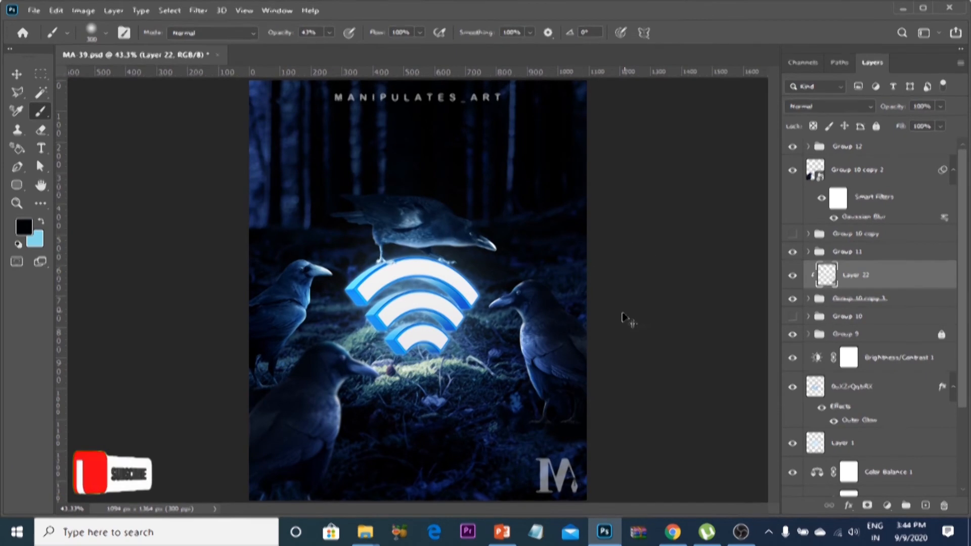
{"action": "scroll", "coordinate": [637, 224], "scroll_direction": "down", "scroll_amount": 2}
{"action": "scroll", "coordinate": [571, 222], "scroll_direction": "up", "scroll_amount": 1}
{"action": "scroll", "coordinate": [546, 218], "scroll_direction": "down", "scroll_amount": 1}
{"action": "key", "text": "v"}
{"action": "scroll", "coordinate": [536, 213], "scroll_direction": "up", "scroll_amount": 1}
Add a Color Balance adjustment above Group 12 with midtones at Cyan-Red -13 and Yellow-Blue +19.
{"action": "left_click", "coordinate": [860, 147]}
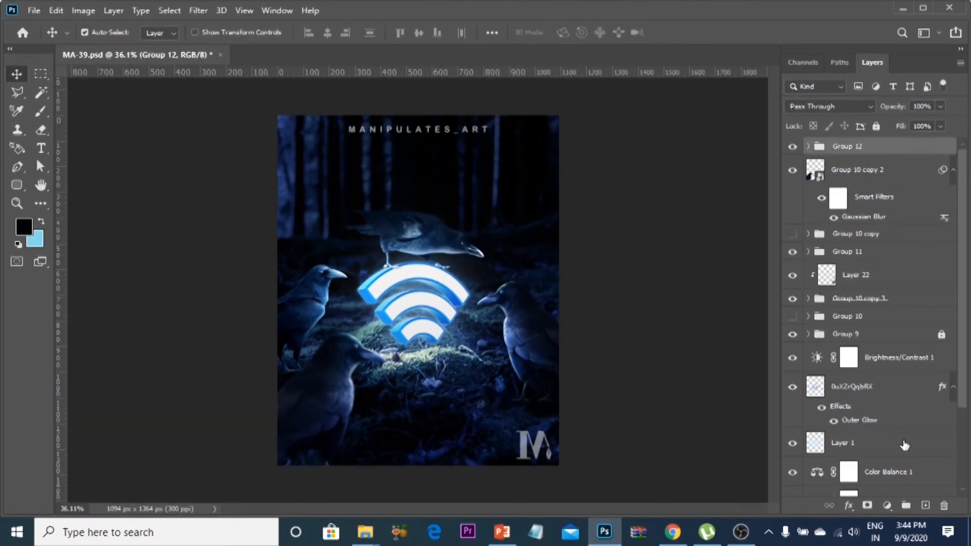
{"action": "left_click", "coordinate": [887, 505]}
{"action": "left_click", "coordinate": [894, 384]}
{"action": "left_click_drag", "start_coordinate": [673, 255], "coordinate": [707, 259]}
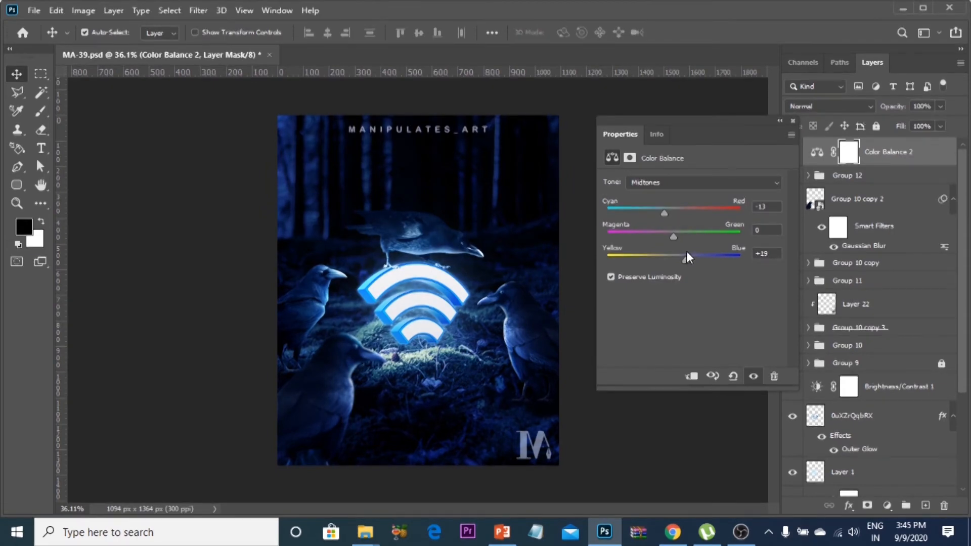
{"action": "left_click", "coordinate": [793, 120]}
Create a new layer above Color Balance 2, fill it with black, and reduce its opacity to 30%.
{"action": "key", "text": "ctrl+shift+alt+n"}
{"action": "left_click", "coordinate": [25, 227]}
{"action": "left_click", "coordinate": [364, 200]}
{"action": "left_click", "coordinate": [910, 253]}
{"action": "key", "text": "alt+BackSpace"}
{"action": "left_click", "coordinate": [940, 106]}
{"action": "left_click_drag", "start_coordinate": [944, 124], "coordinate": [896, 126]}
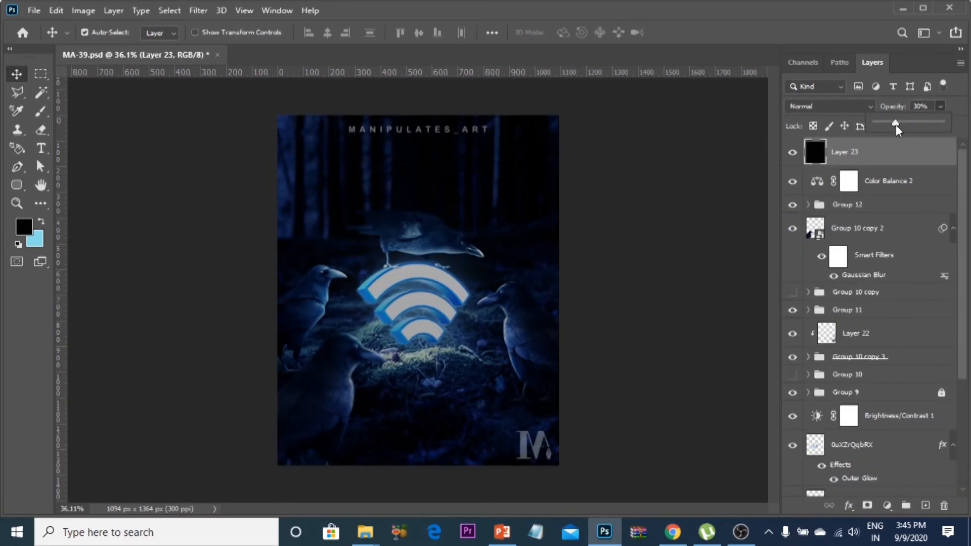
Mask the centre out of the black Layer 23 around the Wi-Fi symbol with a very large soft brush to form a vignette.
{"action": "key", "text": "b"}
{"action": "left_click", "coordinate": [444, 304]}
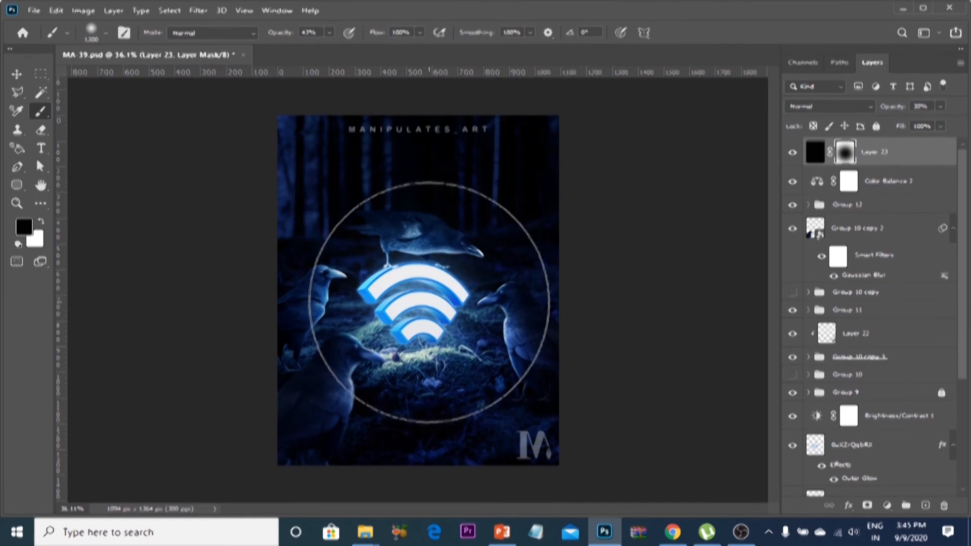
{"action": "key", "text": "v"}
{"action": "scroll", "coordinate": [455, 210], "scroll_direction": "up", "scroll_amount": 1}
Add an Exposure adjustment above Layer 23 with the offset set to +0.0083.
{"action": "left_click", "coordinate": [887, 505]}
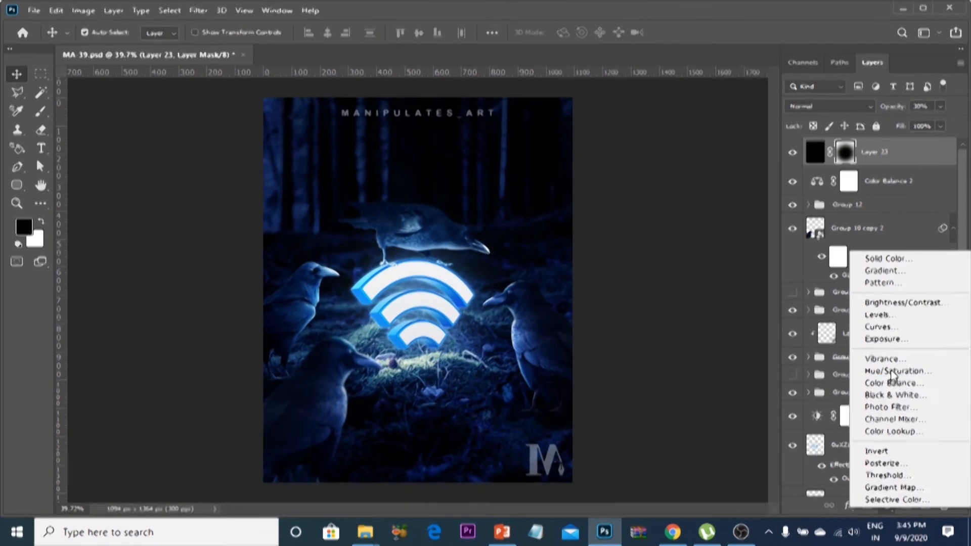
{"action": "left_click", "coordinate": [867, 338]}
{"action": "left_click_drag", "start_coordinate": [702, 247], "coordinate": [695, 244]}
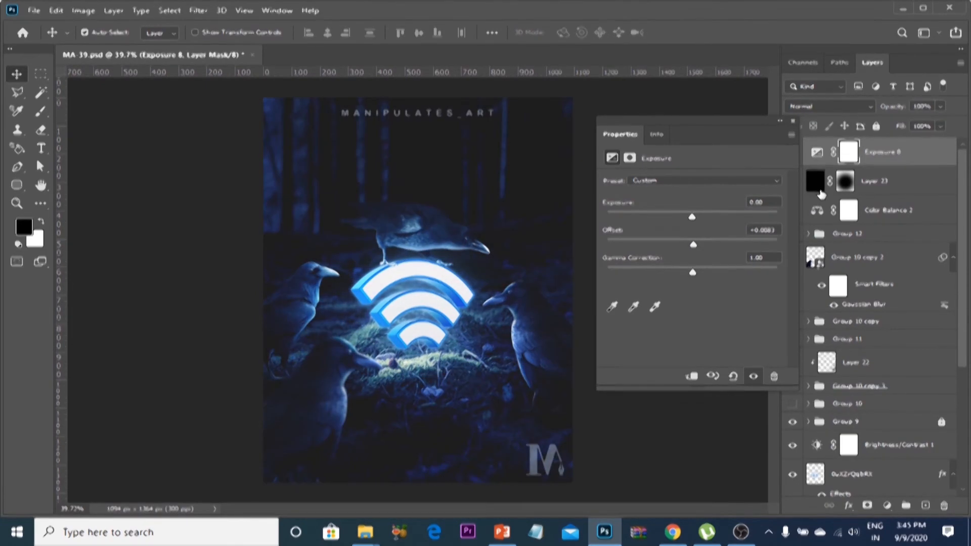
{"action": "left_click", "coordinate": [793, 121]}
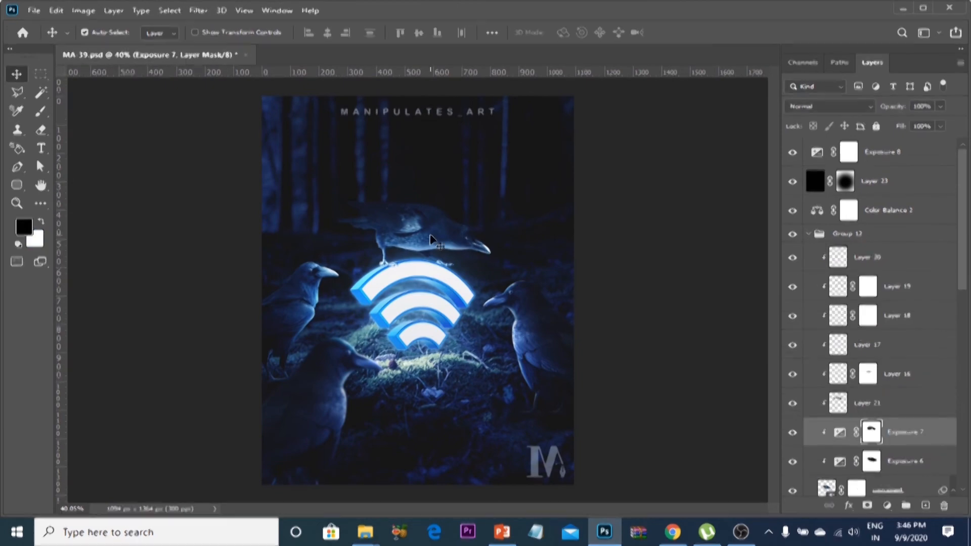
Open the opacity settings of the vignette Layer 23 and of the Exposure 8 adjustment.
{"action": "scroll", "coordinate": [856, 208], "scroll_direction": "down", "scroll_amount": 3}
{"action": "scroll", "coordinate": [856, 208], "scroll_direction": "up", "scroll_amount": 3}
{"action": "left_click", "coordinate": [880, 208]}
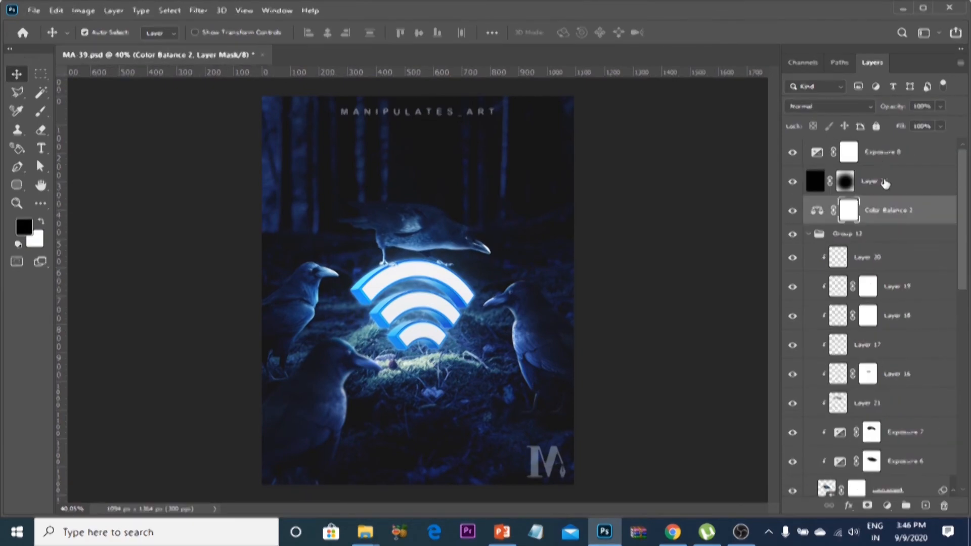
{"action": "left_click", "coordinate": [884, 183]}
{"action": "left_click", "coordinate": [940, 107]}
{"action": "left_click", "coordinate": [881, 151]}
{"action": "left_click", "coordinate": [940, 107]}
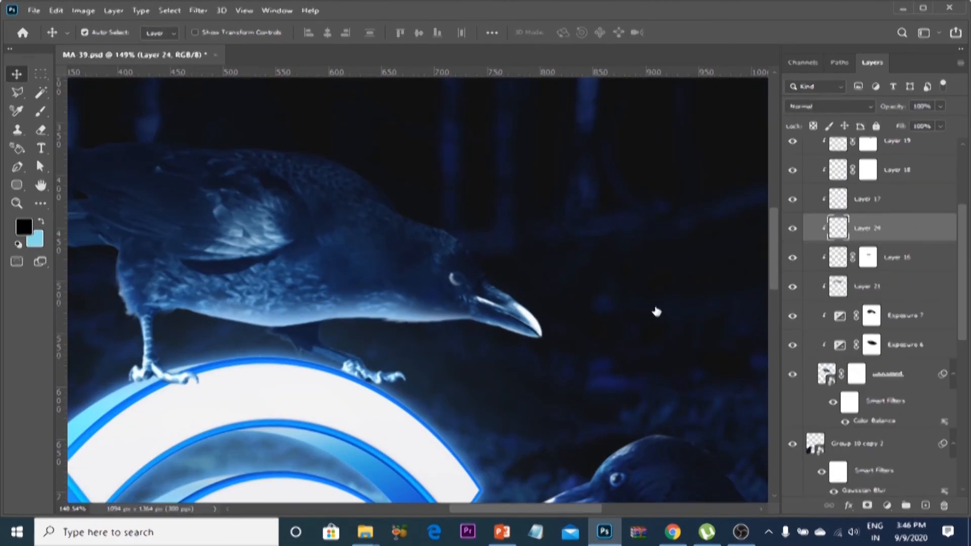
Paint a small white highlight on the rim of the perched crow's eye on Layer 24 with a 3 px brush at 100% opacity.
{"action": "key", "text": "b"}
{"action": "scroll", "coordinate": [444, 259], "scroll_direction": "up", "scroll_amount": 4}
{"action": "key", "text": "bracketleft"}
{"action": "key", "text": "bracketleft"}
{"action": "key", "text": "bracketleft"}
{"action": "key", "text": "bracketleft"}
{"action": "key", "text": "bracketleft"}
{"action": "key", "text": "bracketleft"}
{"action": "key", "text": "bracketleft"}
{"action": "key", "text": "bracketleft"}
{"action": "key", "text": "bracketleft"}
{"action": "key", "text": "bracketleft"}
{"action": "key", "text": "bracketleft"}
{"action": "key", "text": "bracketleft"}
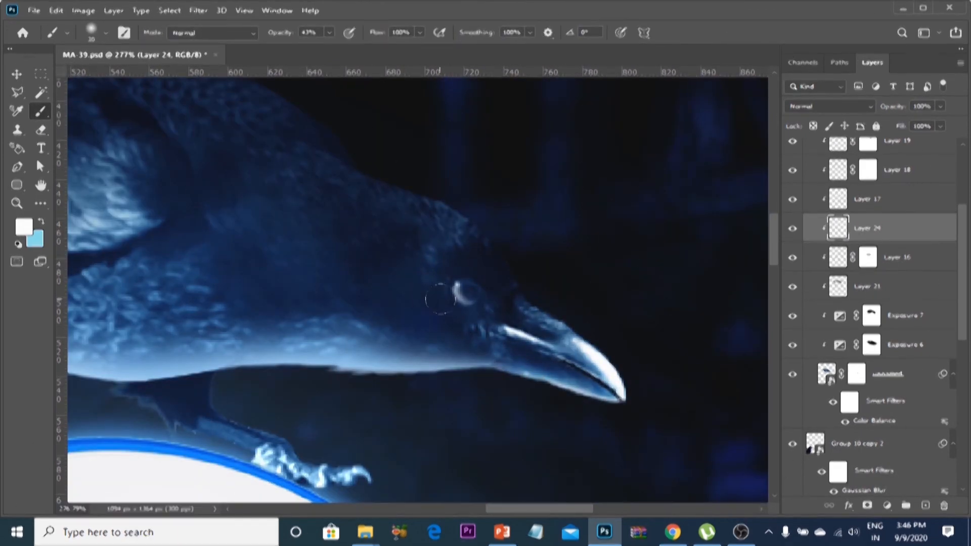
{"action": "scroll", "coordinate": [451, 316], "scroll_direction": "up", "scroll_amount": 3}
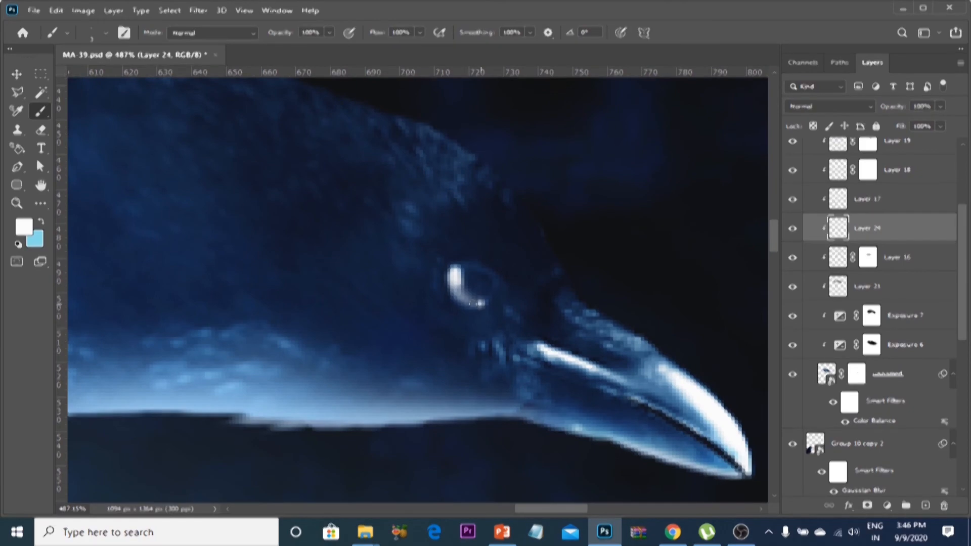
{"action": "scroll", "coordinate": [556, 218], "scroll_direction": "down", "scroll_amount": 11}
{"action": "scroll", "coordinate": [539, 242], "scroll_direction": "up", "scroll_amount": 11}
{"action": "left_click", "coordinate": [41, 203]}
{"action": "left_click", "coordinate": [101, 375]}
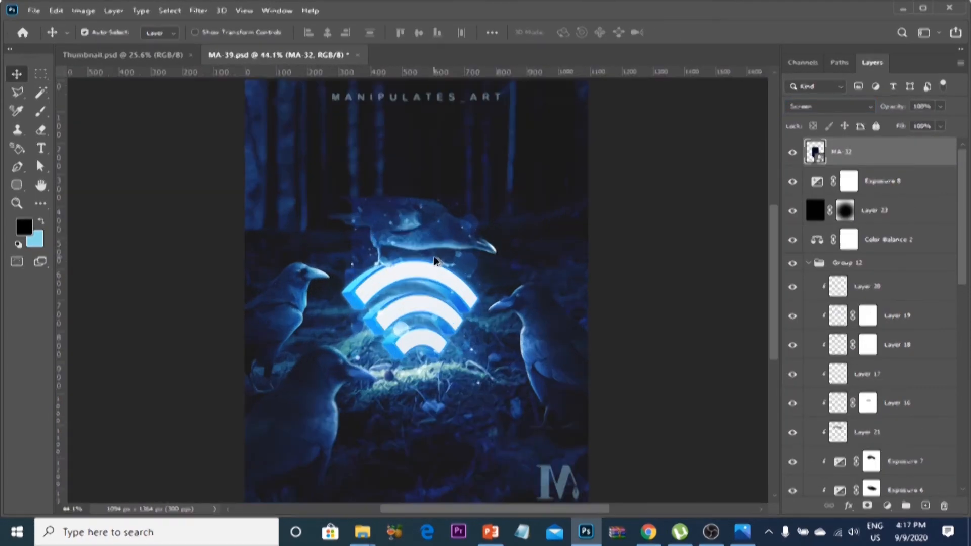
Move the MA-32 particle overlay to the Wi-Fi symbol's right side and mask out its excess with a soft black brush.
{"action": "left_click_drag", "start_coordinate": [475, 285], "coordinate": [472, 230]}
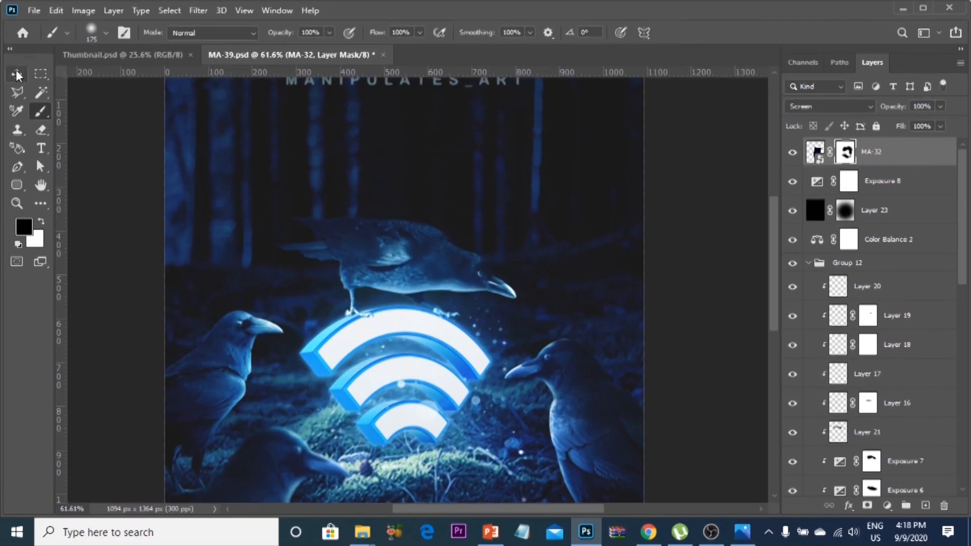
Try a Brightness/Contrast adjustment of brightness 87 and contrast 90 with MA-32's layer mask active.
{"action": "left_click", "coordinate": [82, 10]}
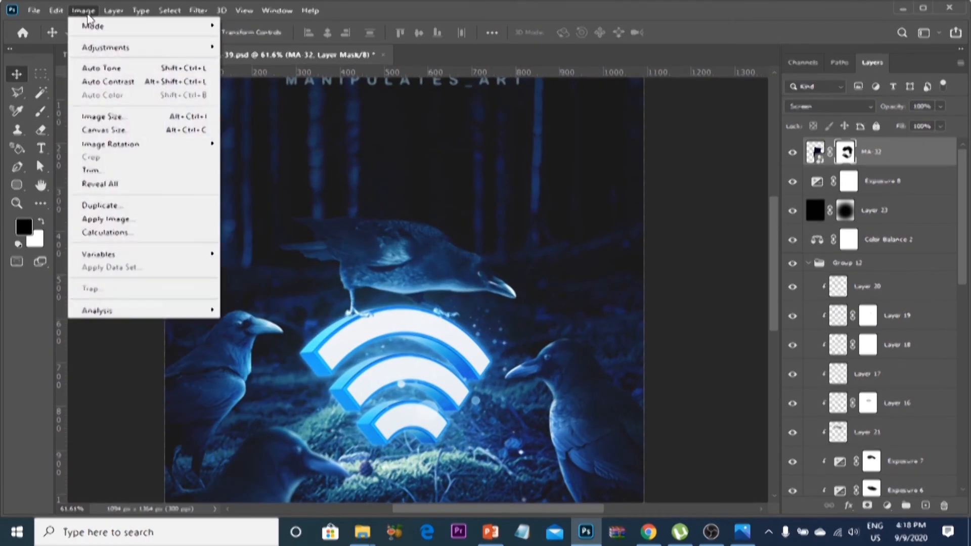
{"action": "mouse_move", "coordinate": [106, 47]}
{"action": "left_click", "coordinate": [265, 48]}
{"action": "left_click_drag", "start_coordinate": [719, 135], "coordinate": [781, 135]}
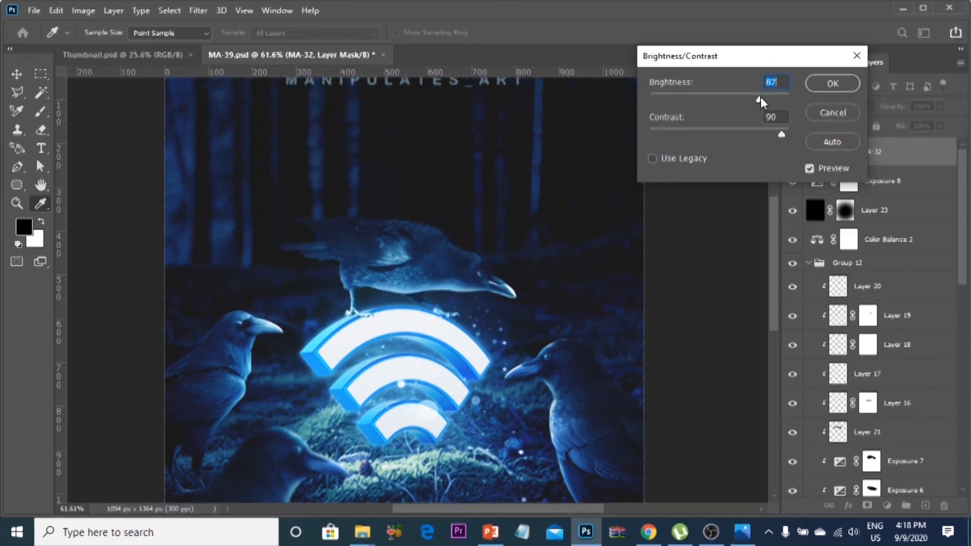
{"action": "left_click", "coordinate": [832, 84]}
Apply Brightness/Contrast as a smart filter to the MA-32 particle overlay itself.
{"action": "left_click", "coordinate": [83, 11]}
{"action": "mouse_move", "coordinate": [130, 36]}
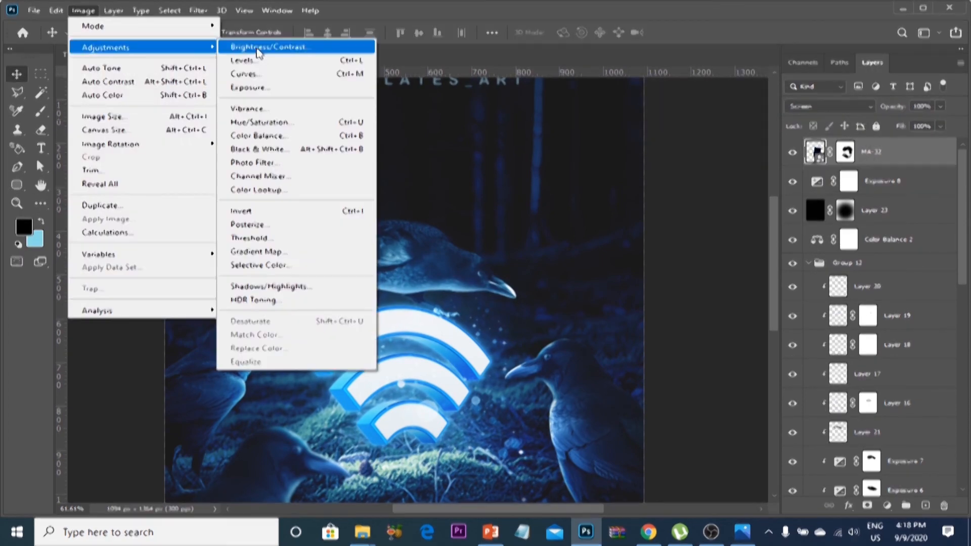
{"action": "left_click", "coordinate": [326, 37]}
{"action": "left_click_drag", "start_coordinate": [423, 186], "coordinate": [490, 191]}
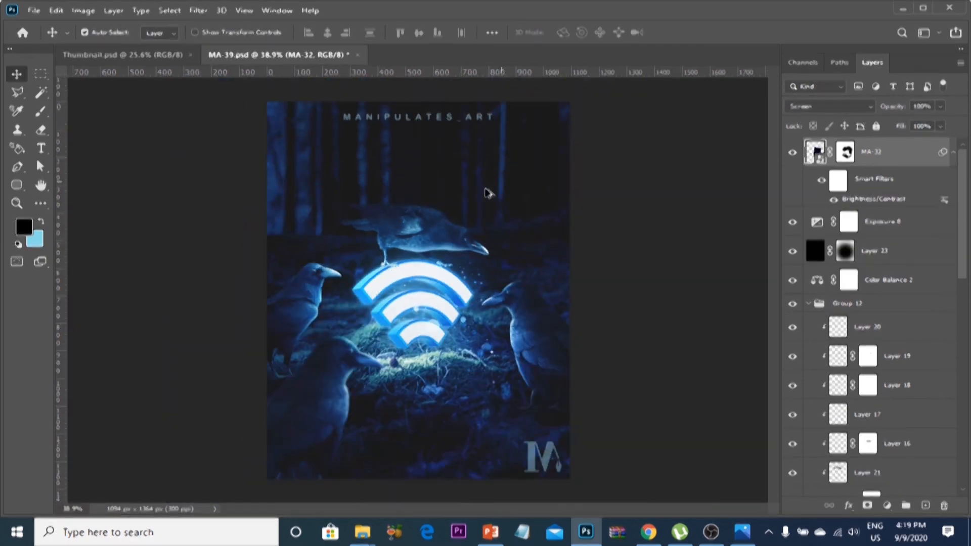
Duplicate the MA-32 particle overlay, flip the copy horizontally, and move it to the Wi-Fi symbol's left side.
{"action": "key", "text": "ctrl+t"}
{"action": "left_click", "coordinate": [468, 220]}
{"action": "right_click", "coordinate": [488, 311]}
{"action": "left_click", "coordinate": [511, 290]}
{"action": "left_click_drag", "start_coordinate": [455, 283], "coordinate": [355, 275]}
Adjust the size and placement of the MA-32 copy beside the Wi-Fi symbol's left edge and apply the transform.
{"action": "left_click_drag", "start_coordinate": [508, 248], "coordinate": [456, 174]}
{"action": "left_click_drag", "start_coordinate": [426, 254], "coordinate": [441, 250]}
{"action": "key", "text": "ctrl+z"}
{"action": "left_click_drag", "start_coordinate": [392, 303], "coordinate": [381, 259]}
{"action": "left_click_drag", "start_coordinate": [481, 222], "coordinate": [478, 291]}
{"action": "left_click_drag", "start_coordinate": [366, 262], "coordinate": [371, 292]}
{"action": "key", "text": "Return"}
Mask unwanted particles around the left-hand crows on the MA-32 copy with a 175 px soft black brush.
{"action": "scroll", "coordinate": [382, 232], "scroll_direction": "up", "scroll_amount": 2}
{"action": "left_click", "coordinate": [844, 155]}
{"action": "key", "text": "b"}
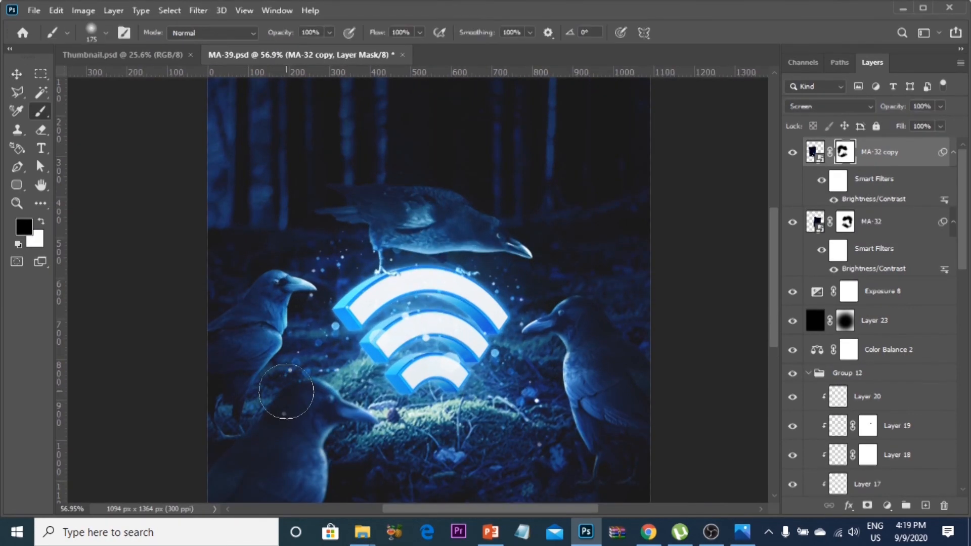
{"action": "scroll", "coordinate": [392, 223], "scroll_direction": "down", "scroll_amount": 2}
{"action": "key", "text": "v"}
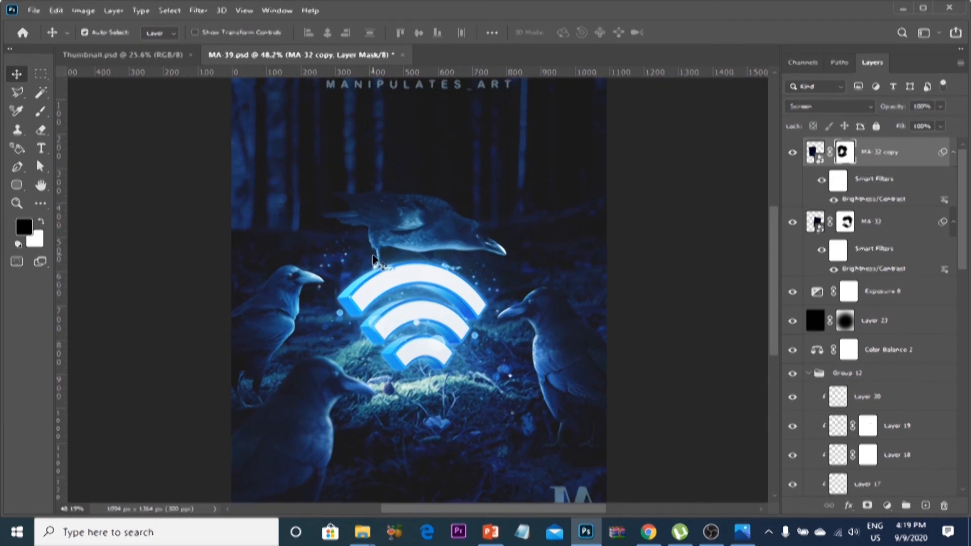
Rotate and reposition the MA-32 copy with Free Transform so its particles surround the Wi-Fi symbol's left side.
{"action": "scroll", "coordinate": [473, 191], "scroll_direction": "down", "scroll_amount": 1}
{"action": "key", "text": "ctrl+t"}
{"action": "left_click_drag", "start_coordinate": [458, 260], "coordinate": [439, 229]}
{"action": "left_click_drag", "start_coordinate": [386, 269], "coordinate": [388, 289]}
{"action": "left_click_drag", "start_coordinate": [455, 253], "coordinate": [448, 243]}
{"action": "left_click_drag", "start_coordinate": [395, 295], "coordinate": [396, 299]}
{"action": "left_click", "coordinate": [705, 33]}
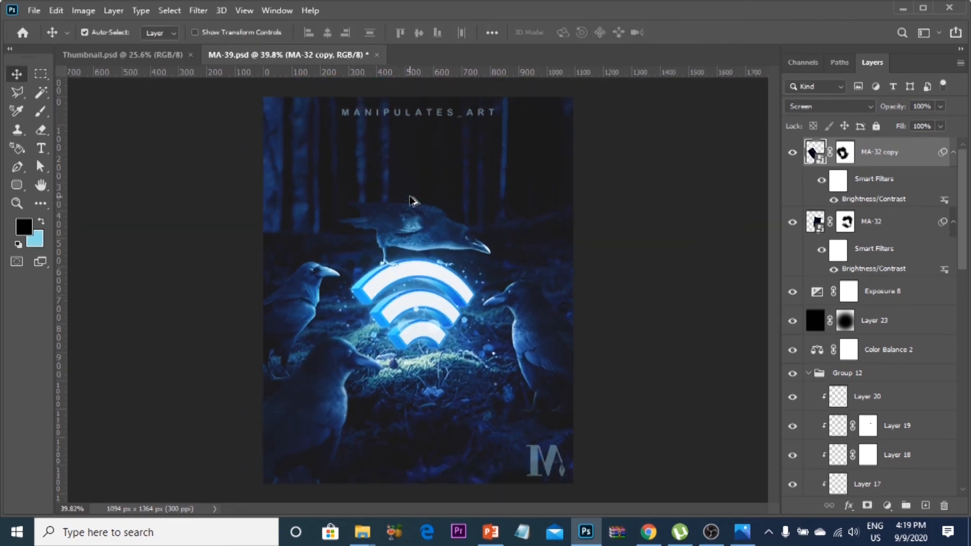